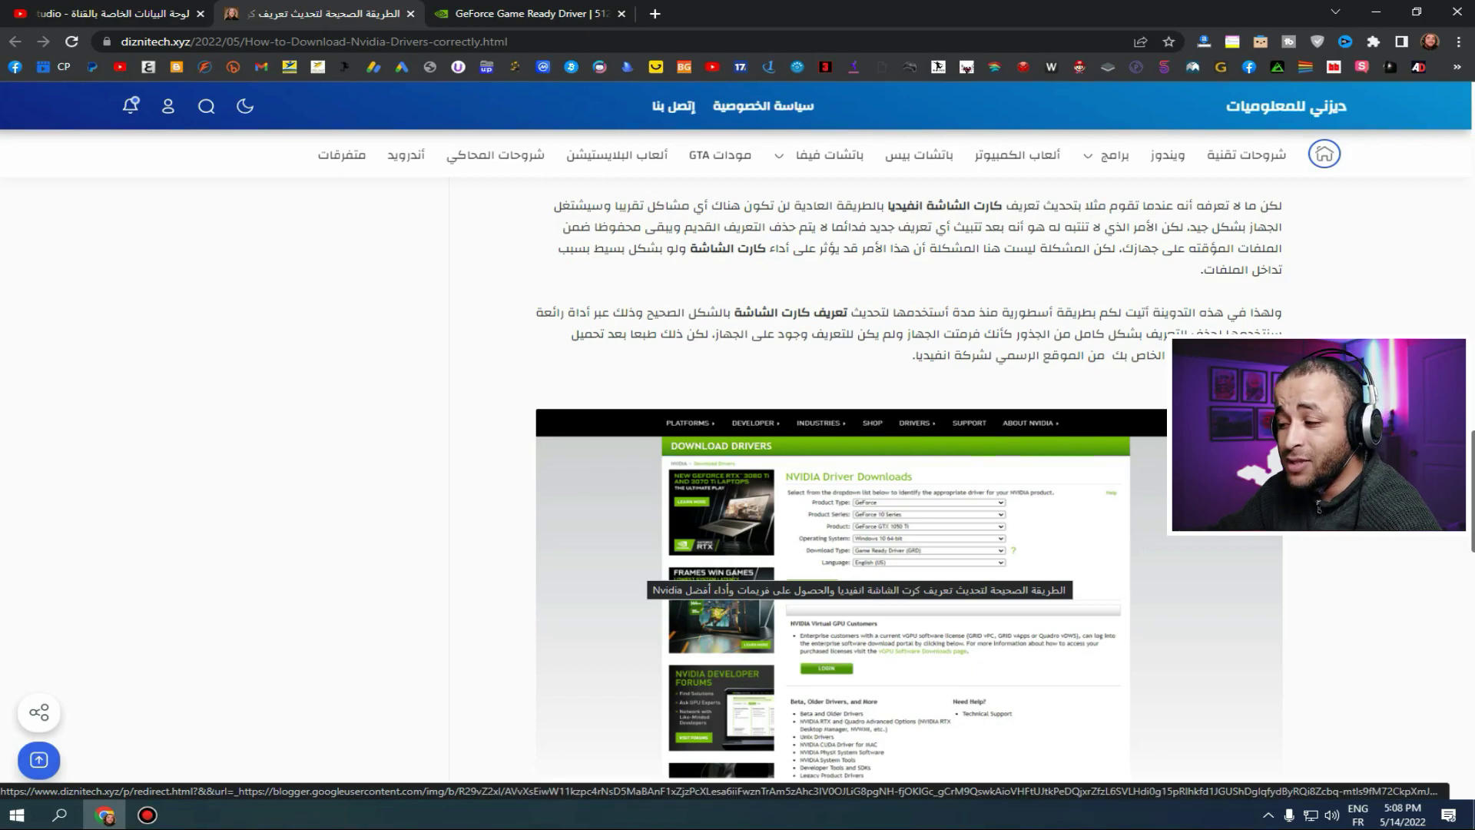
# - Open the article's tool download link in a new tab and continue through the redirect page to the DDU v18.0.4.8.rar file page
pyautogui.scroll(-4, 908, 392)
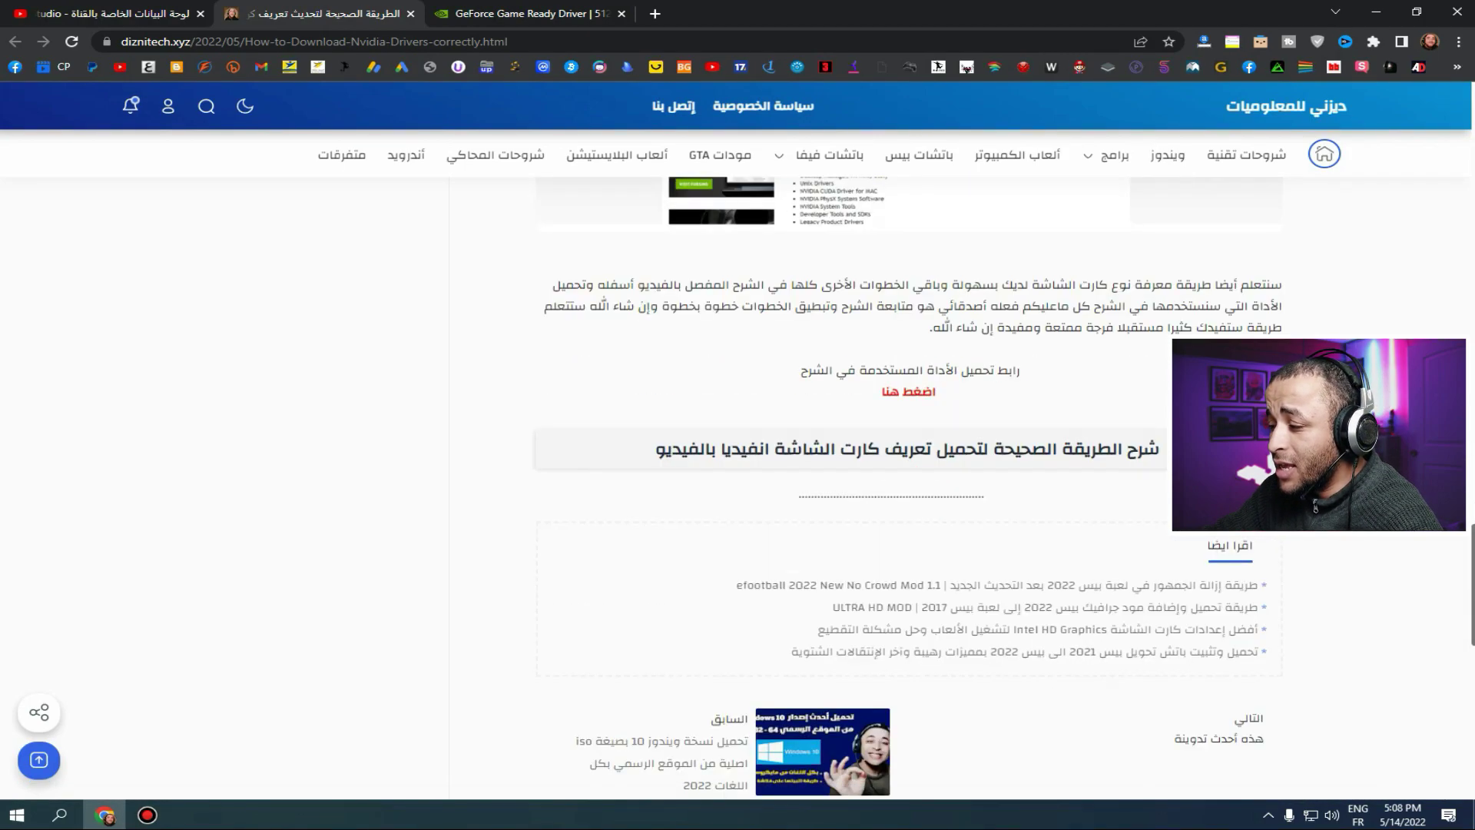
pyautogui.rightClick(908, 392)
pyautogui.click(945, 407)
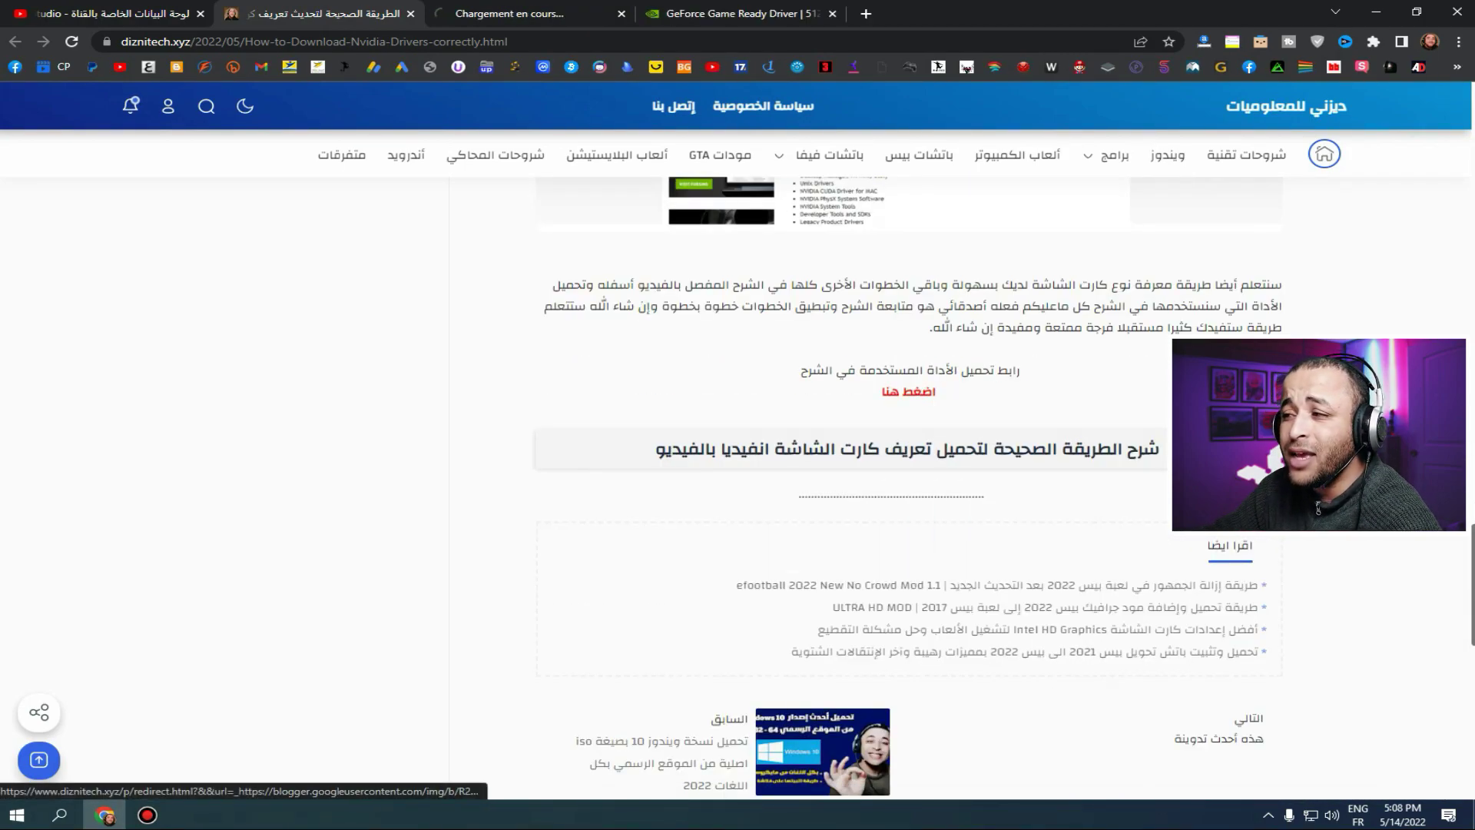
pyautogui.click(492, 13)
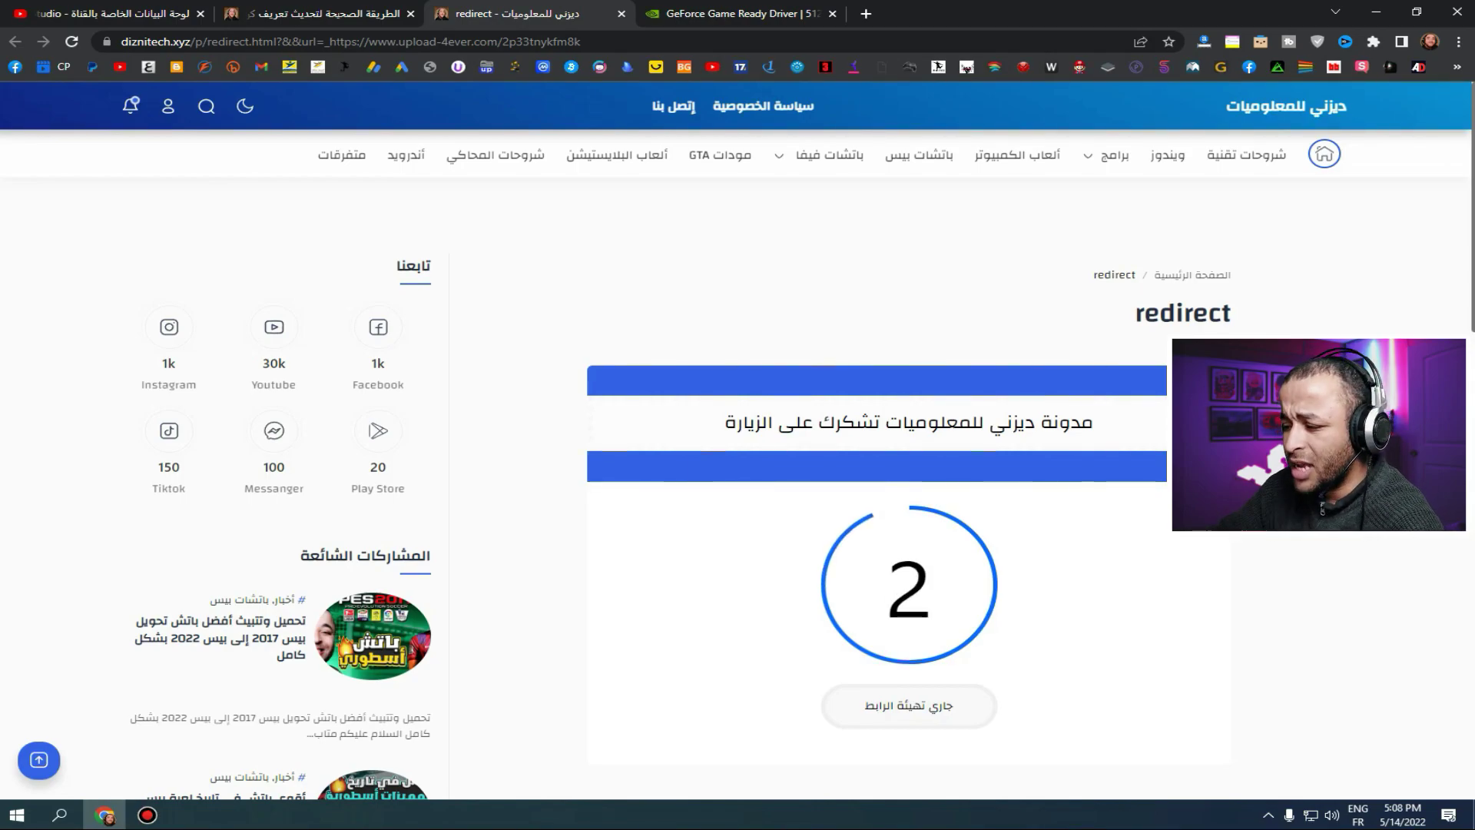
pyautogui.scroll(-1, 738, 487)
pyautogui.click(909, 626)
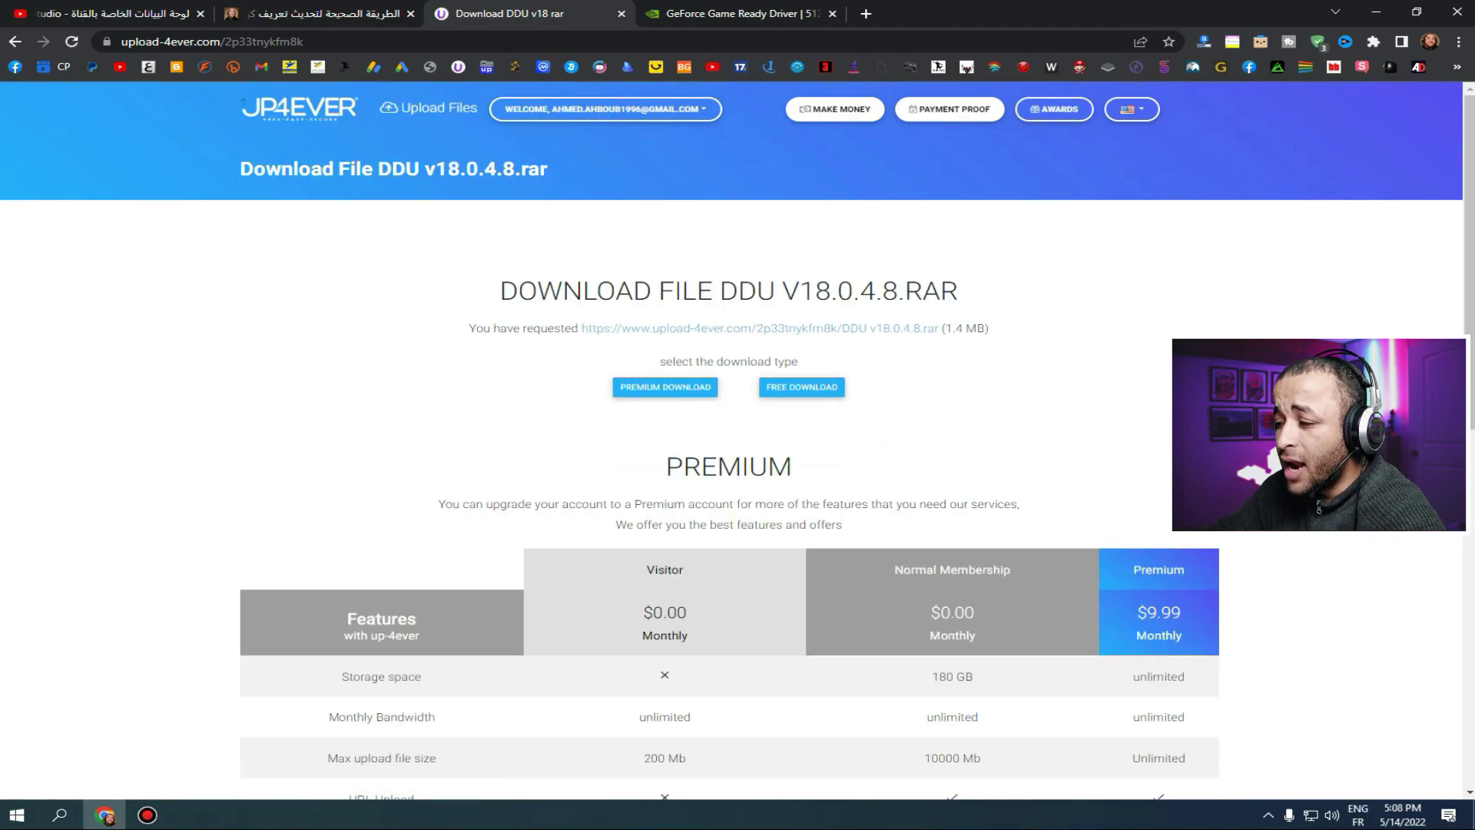
# - Generate the free download link for DDU v18.0.4.8.rar and request the file, dismissing the download file info dialog
pyautogui.click(801, 386)
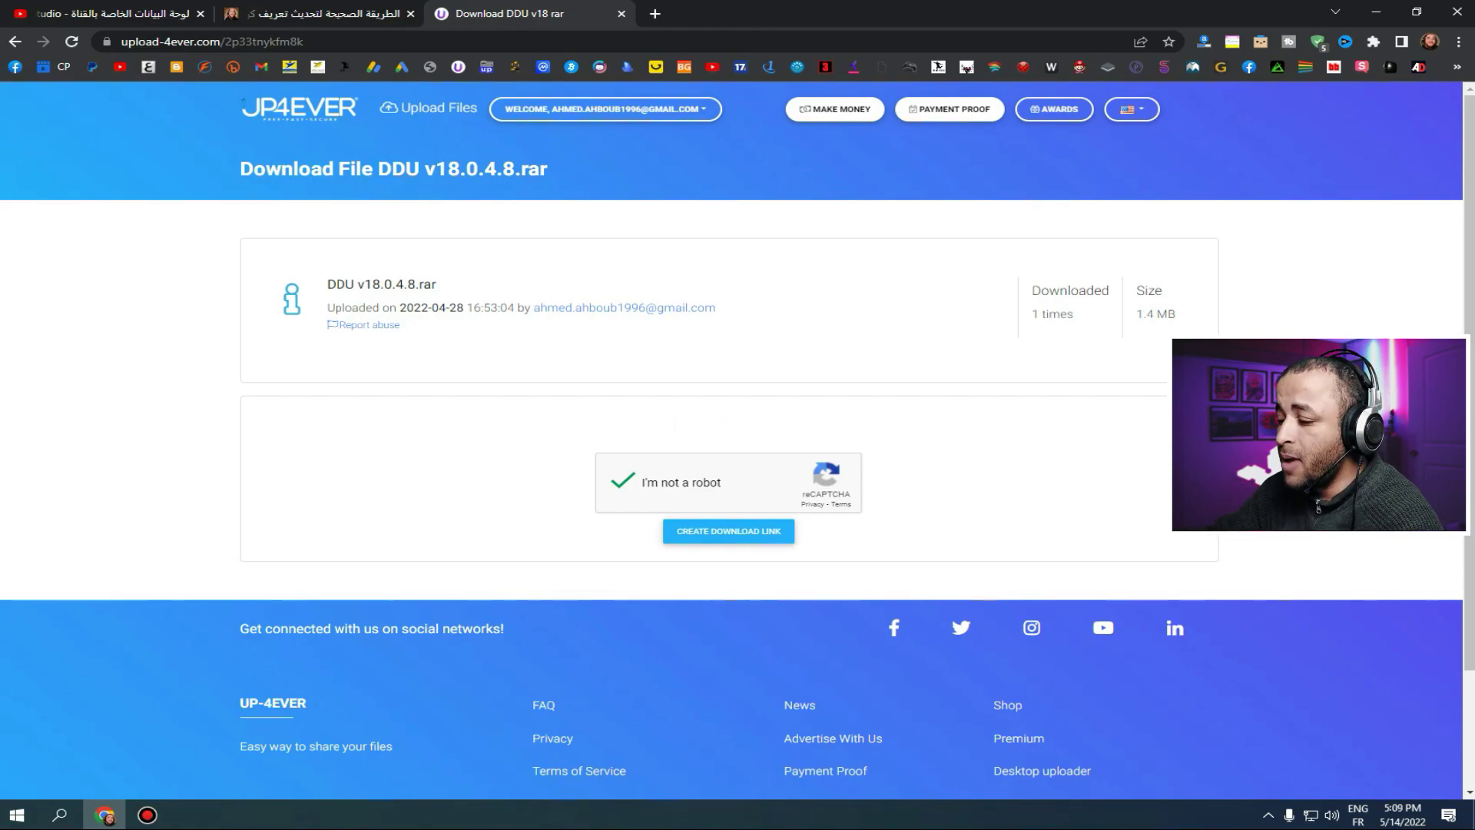
pyautogui.click(727, 531)
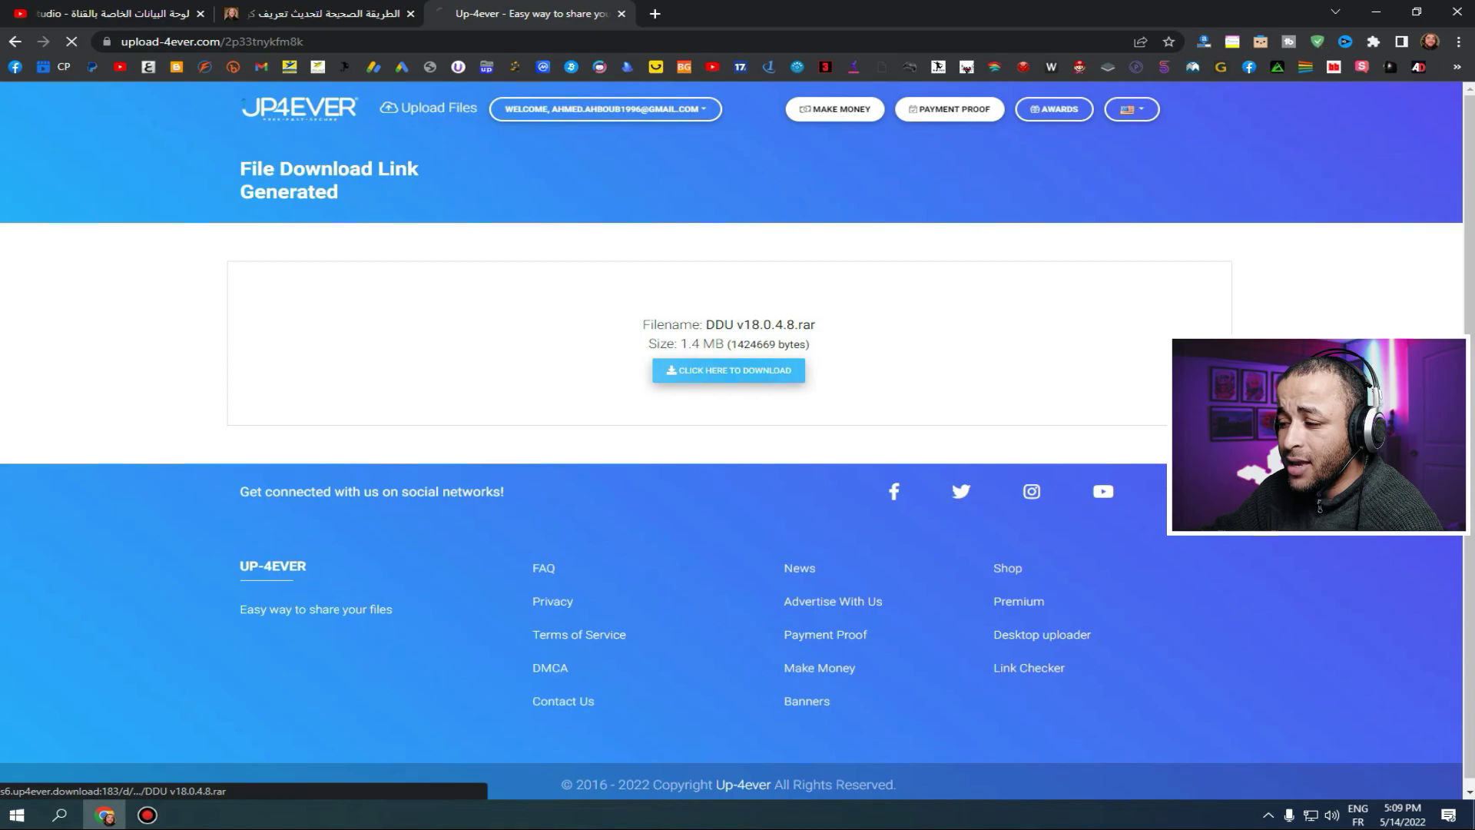
pyautogui.click(729, 371)
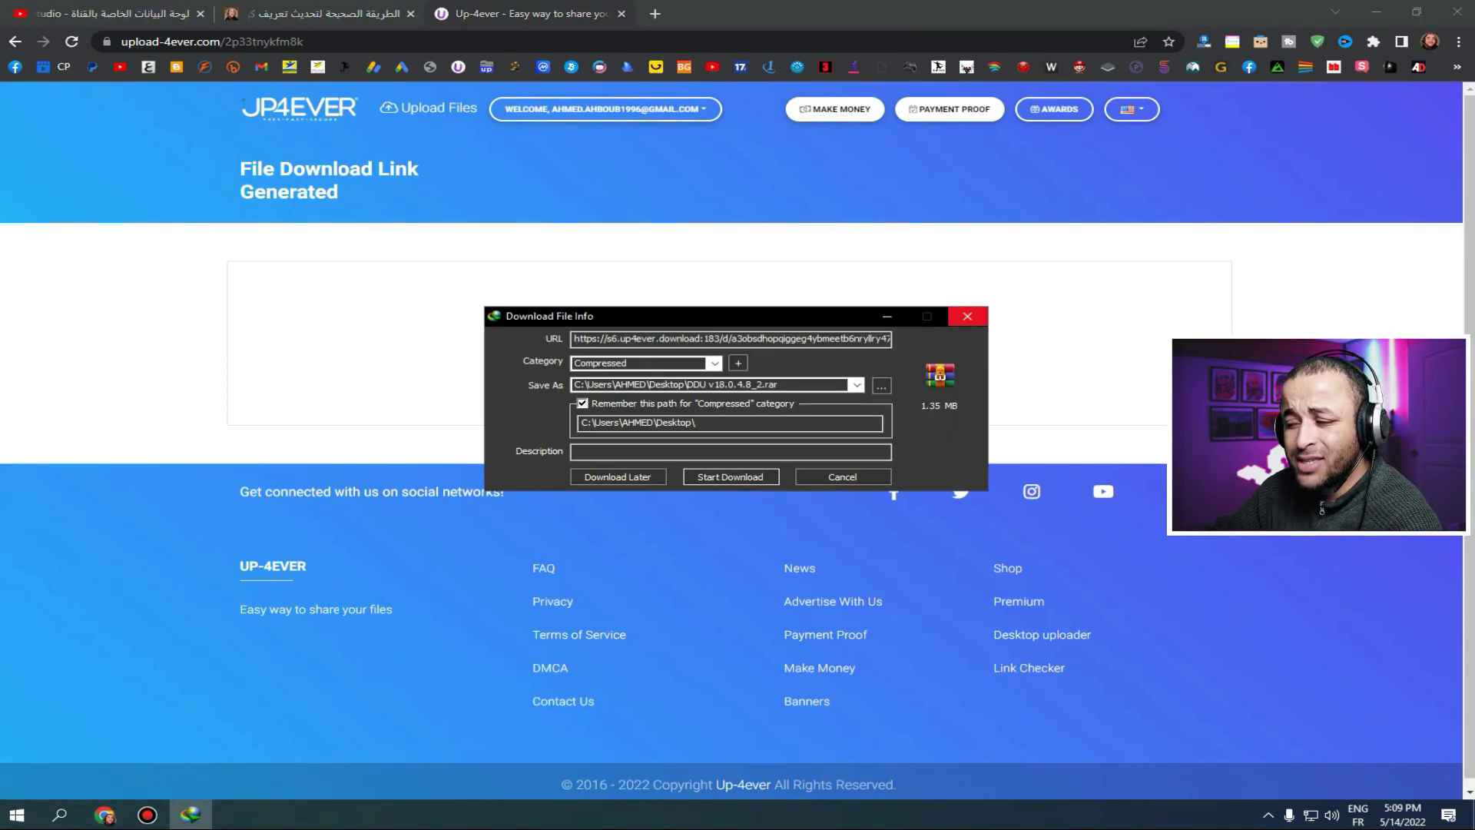
pyautogui.click(967, 315)
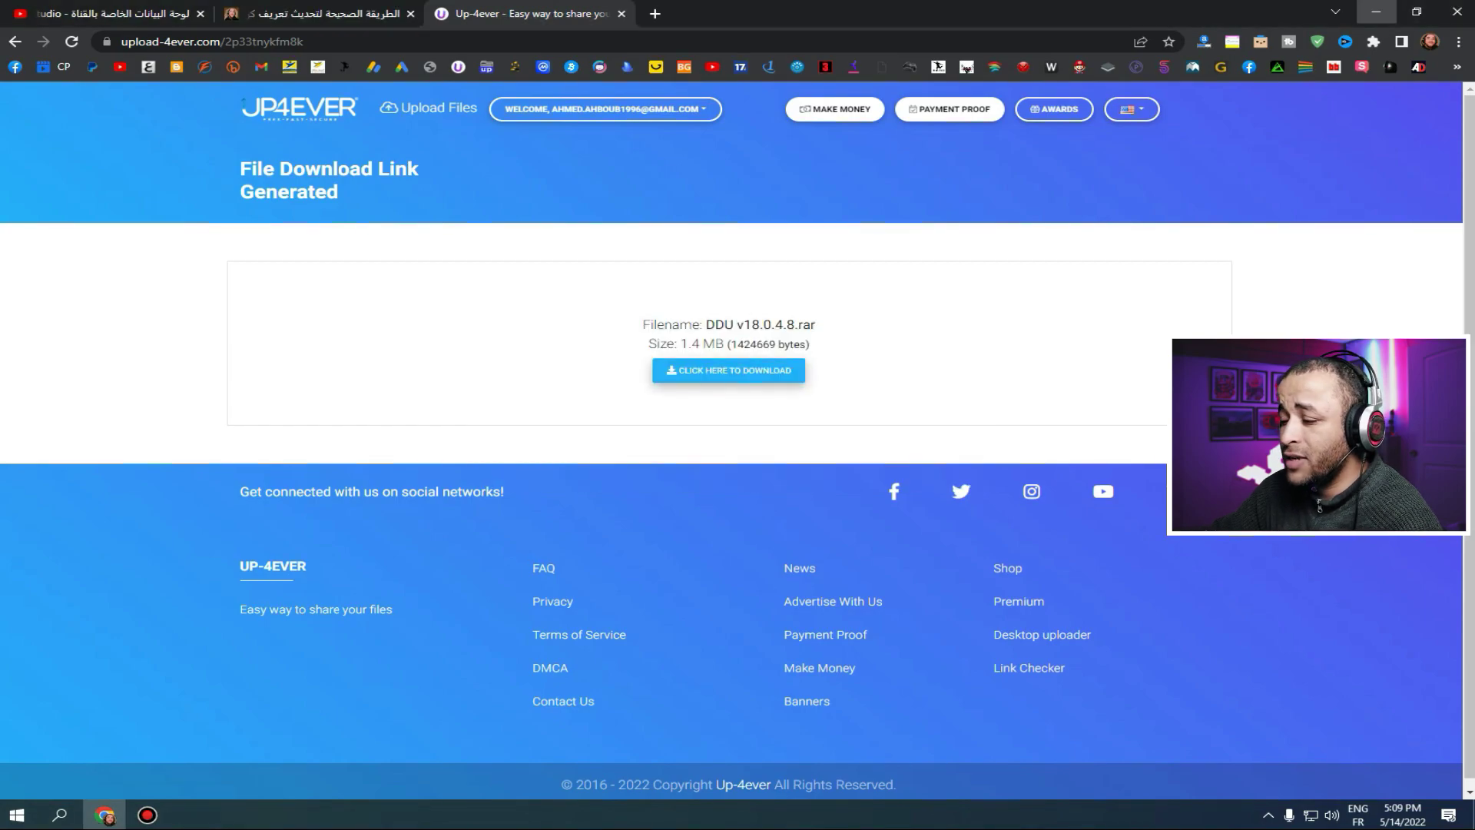
# - Minimize the browser and refresh the desktop
pyautogui.click(1376, 13)
pyautogui.moveTo(632, 336); pyautogui.dragTo(498, 338)
pyautogui.rightClick(593, 391)
pyautogui.click(639, 436)
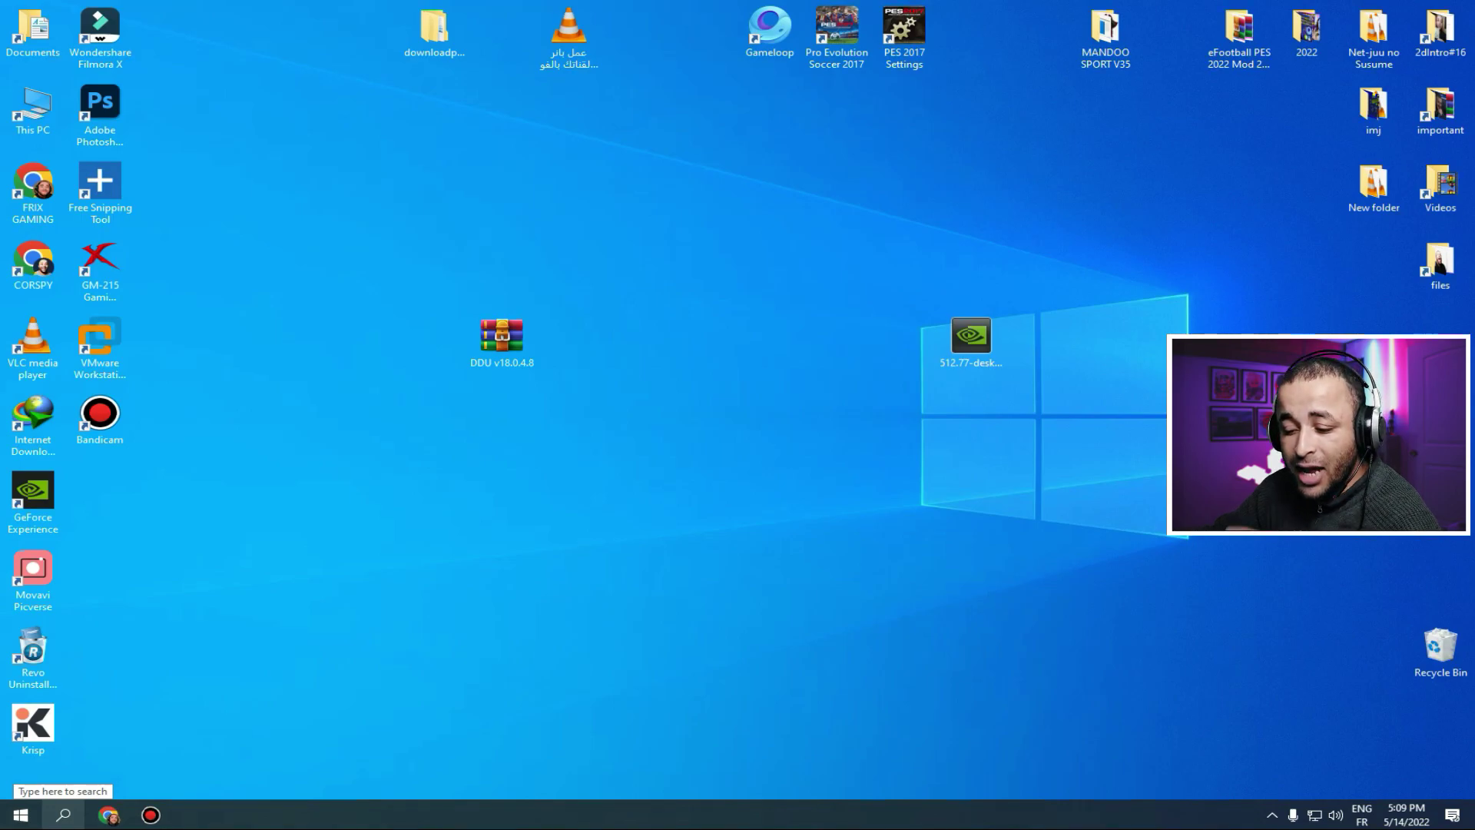
# - Search Windows for "run" and open the Run dialog
pyautogui.click(63, 814)
pyautogui.write('r')
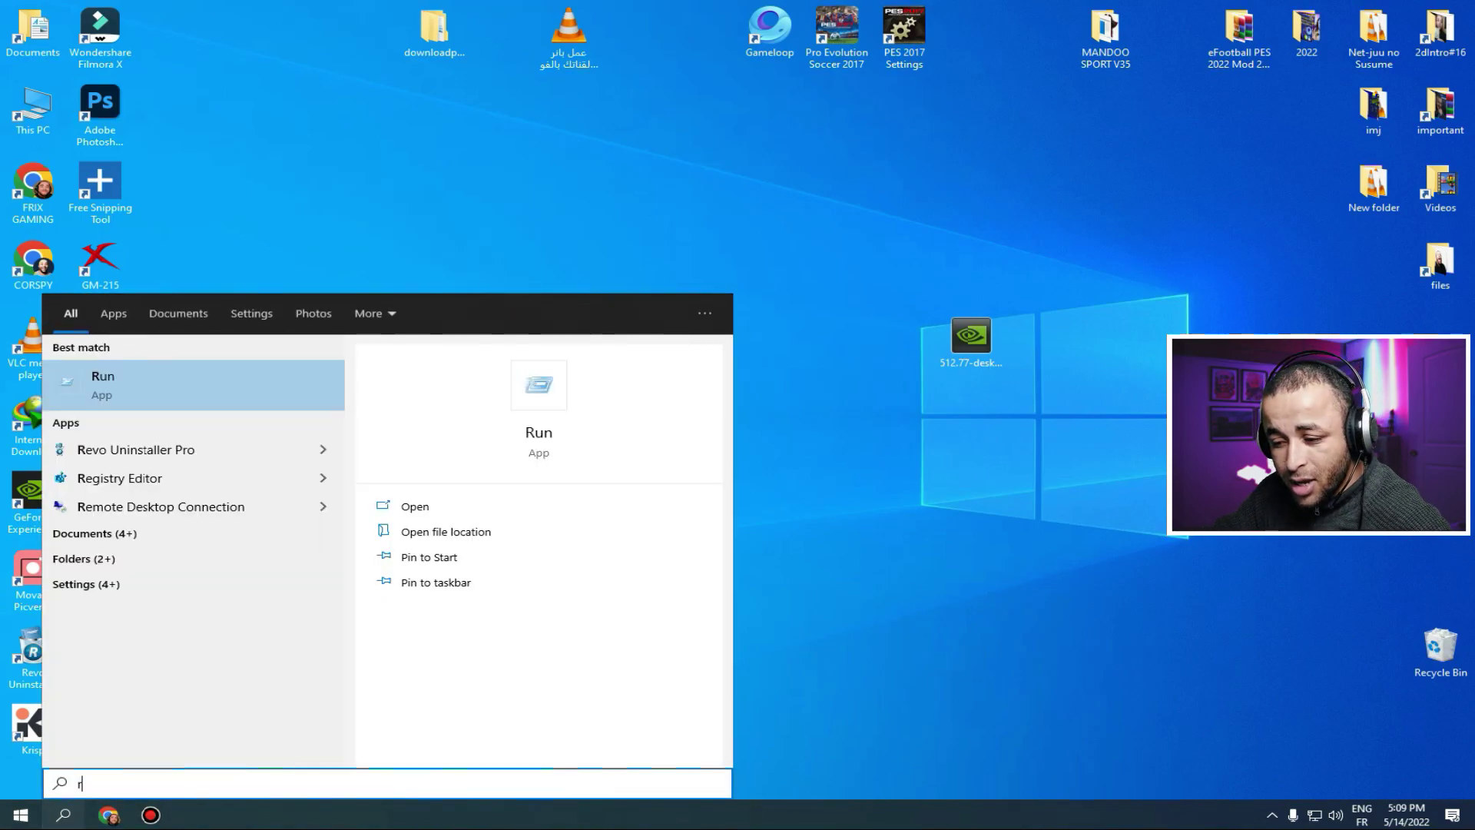
pyautogui.write('un')
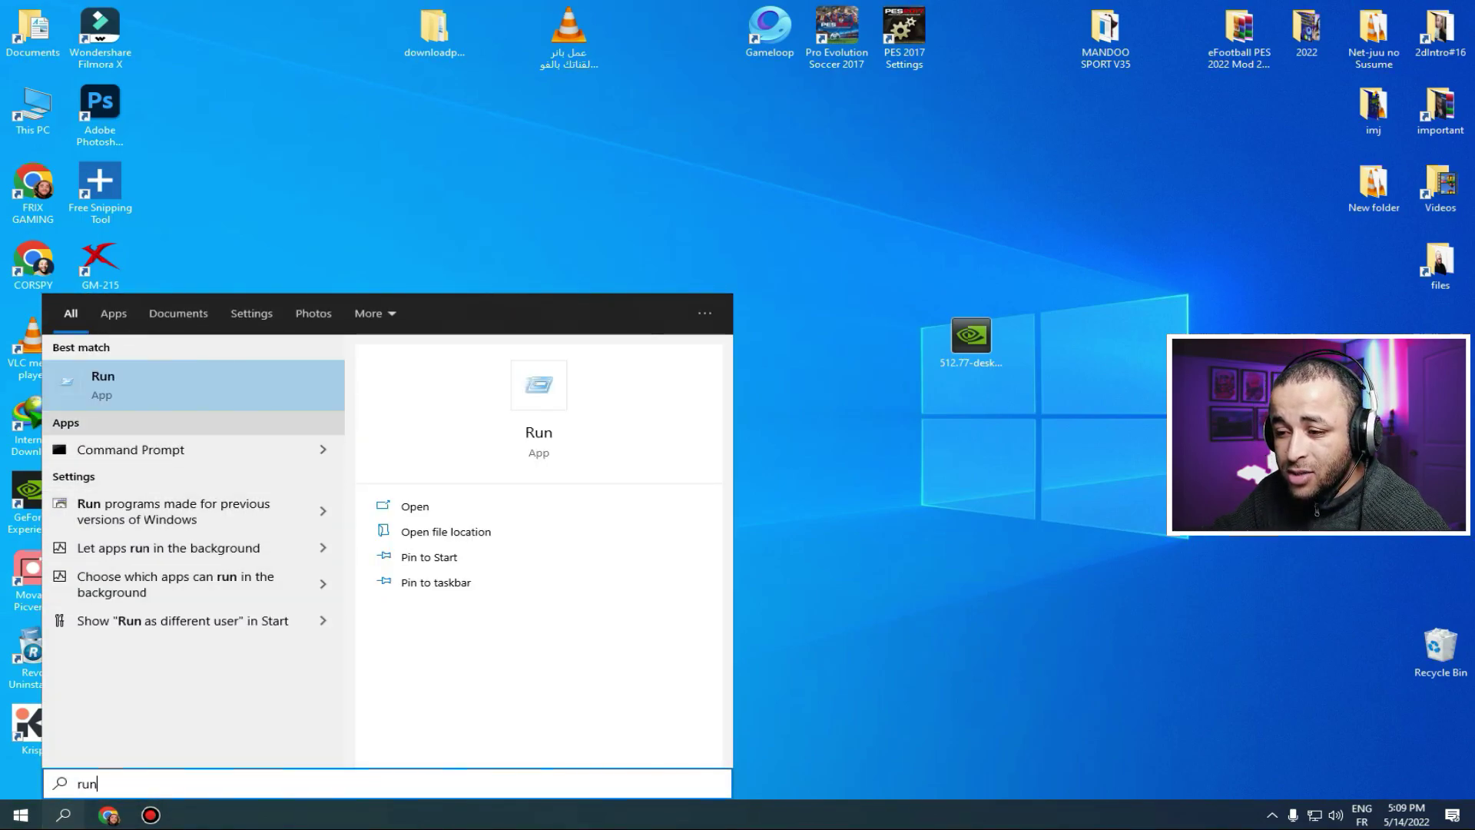
pyautogui.press('Return')
# - Replace the existing command in the Run dialog with DXDIAG and launch the DirectX Diagnostic Tool
pyautogui.click(107, 696)
pyautogui.doubleClick(90, 696)
pyautogui.click(107, 696)
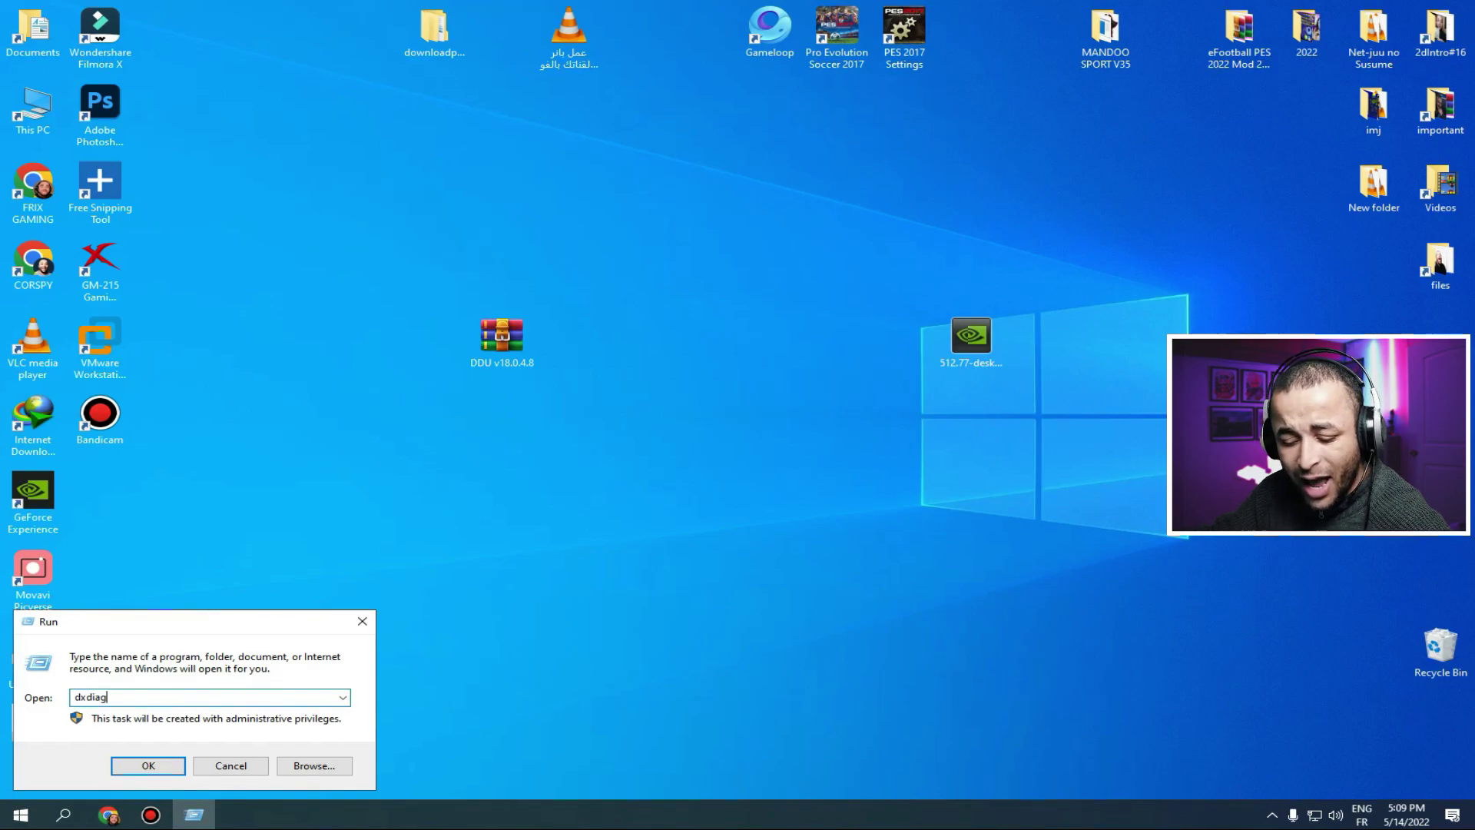
pyautogui.press('BackSpace')
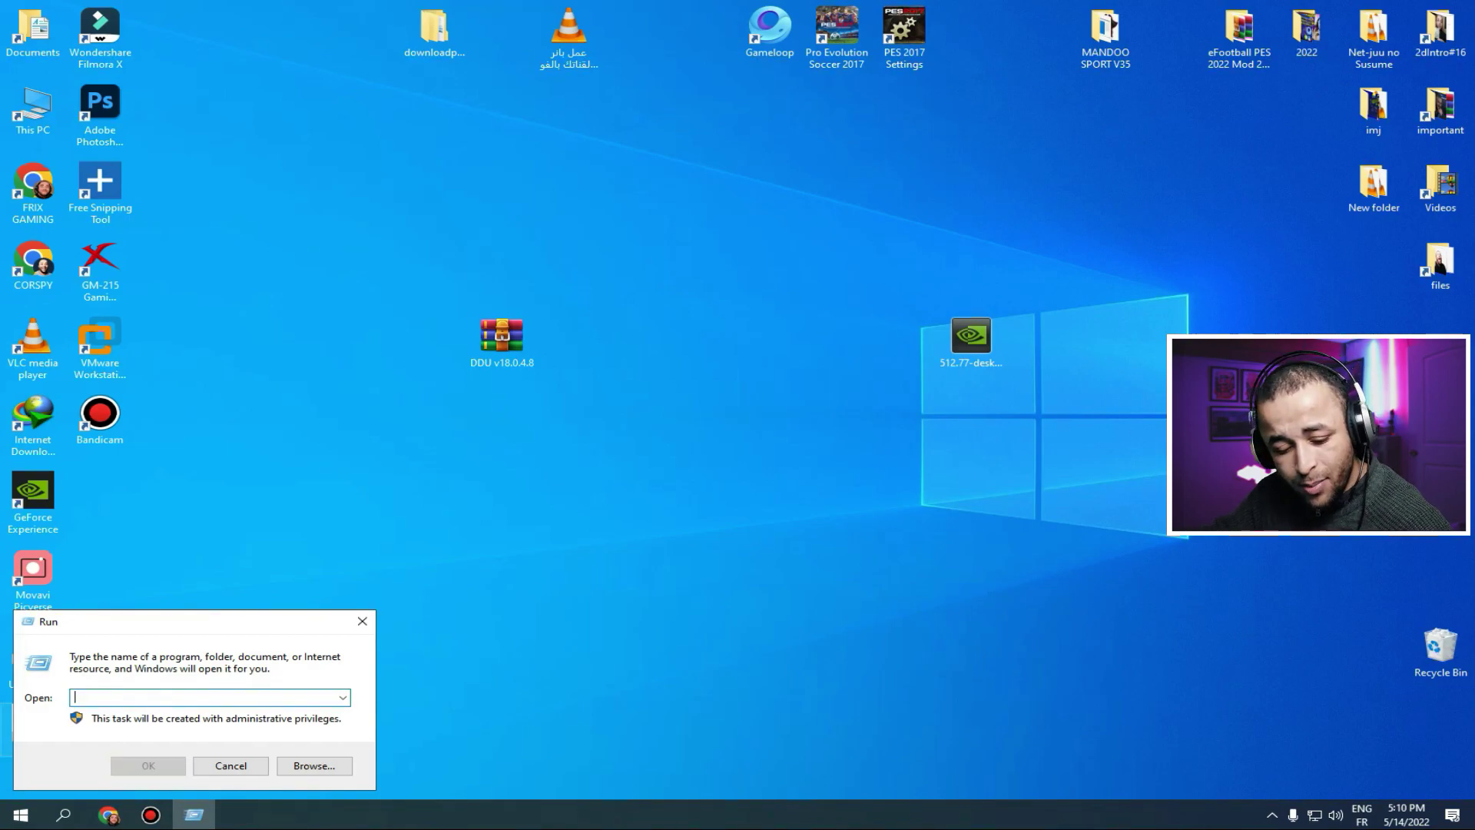
pyautogui.write('D')
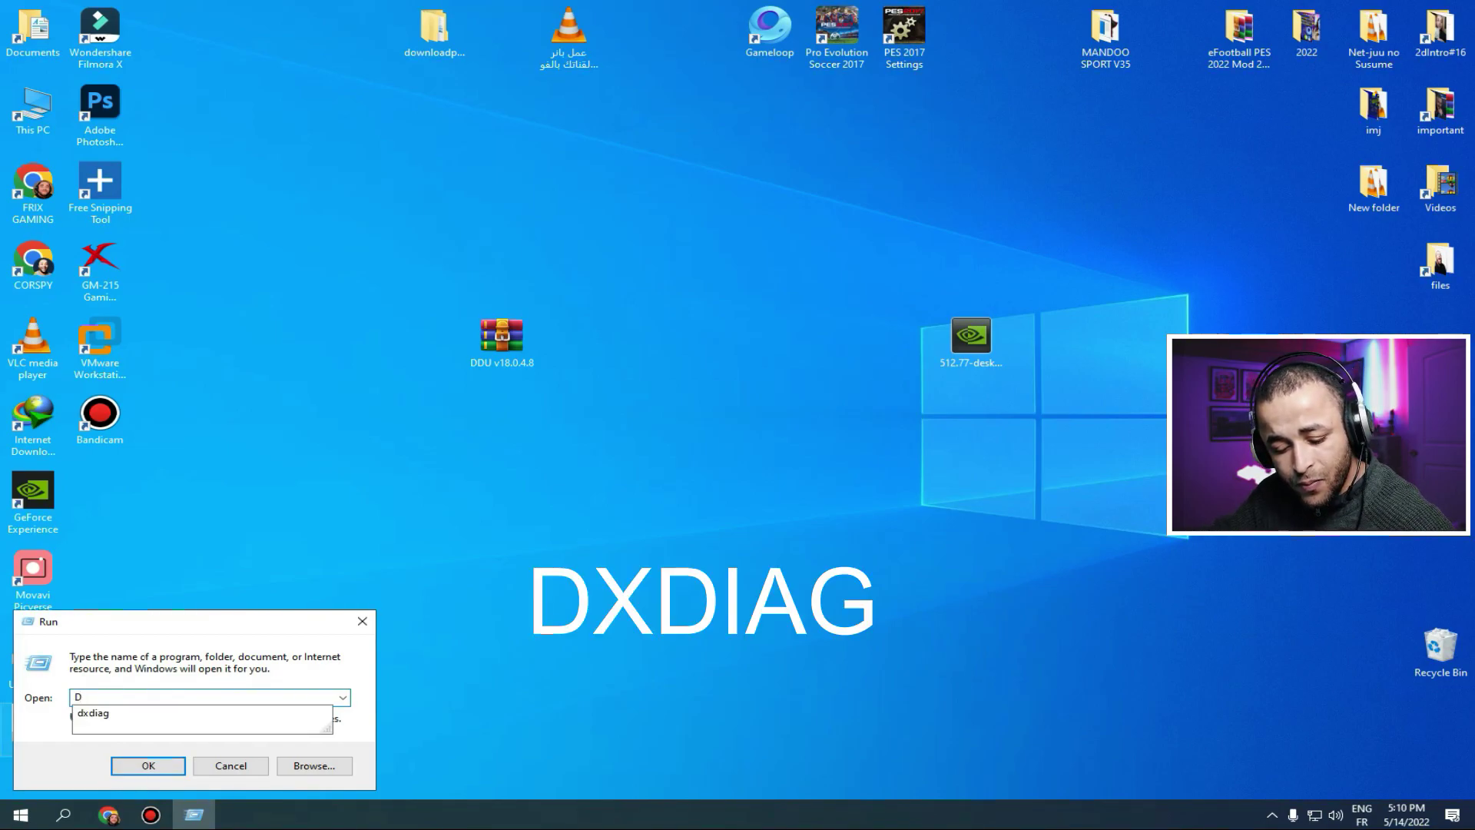
pyautogui.write('XDIAG')
pyautogui.hotkey('ctrl', 'a')
pyautogui.press('Right')
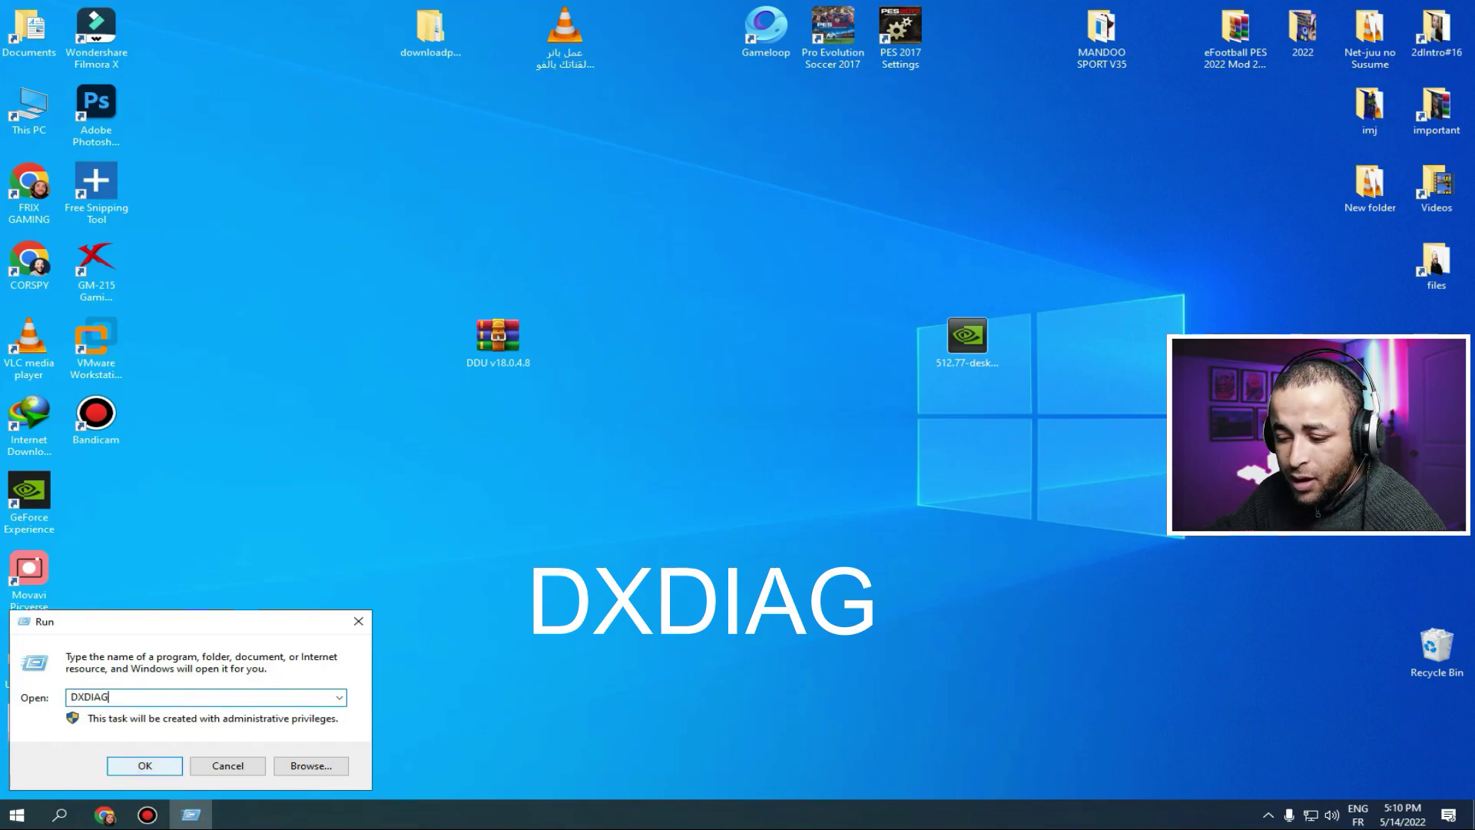
pyautogui.press('Return')
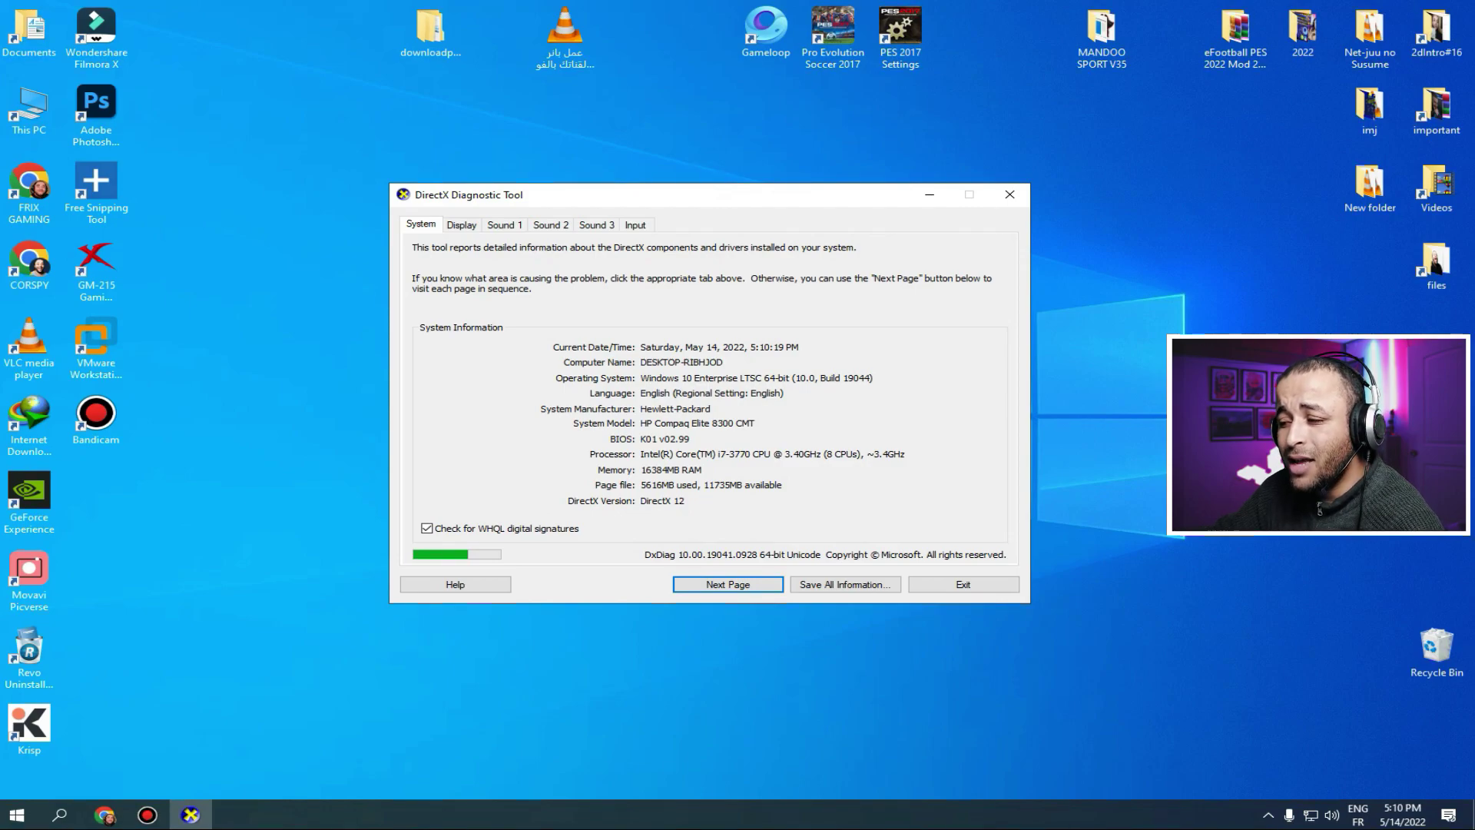
# - Examine the graphics card name and driver details in the display information, and close the DirectX Diagnostic Tool
pyautogui.click(461, 224)
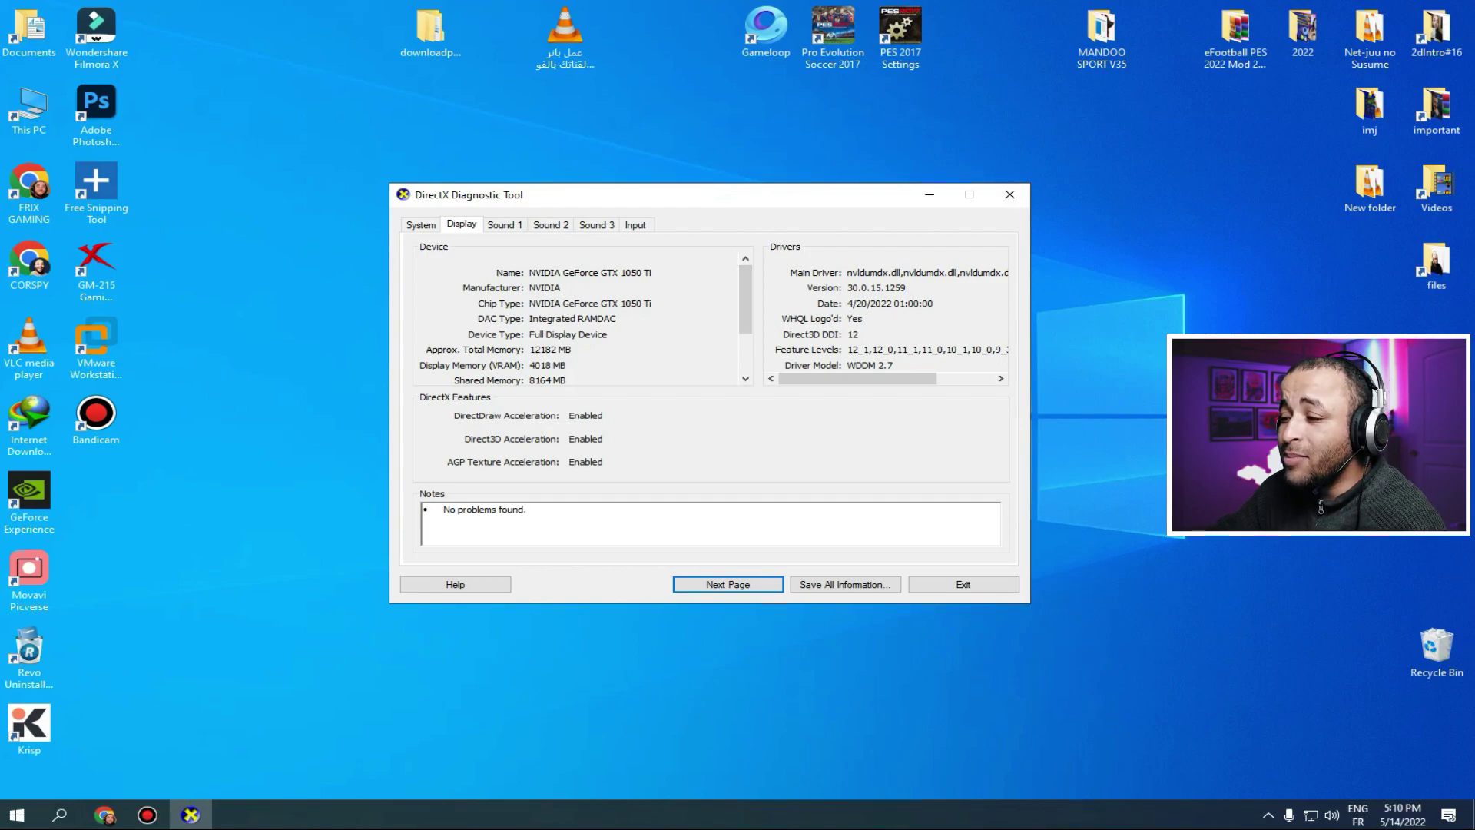
pyautogui.click(1010, 194)
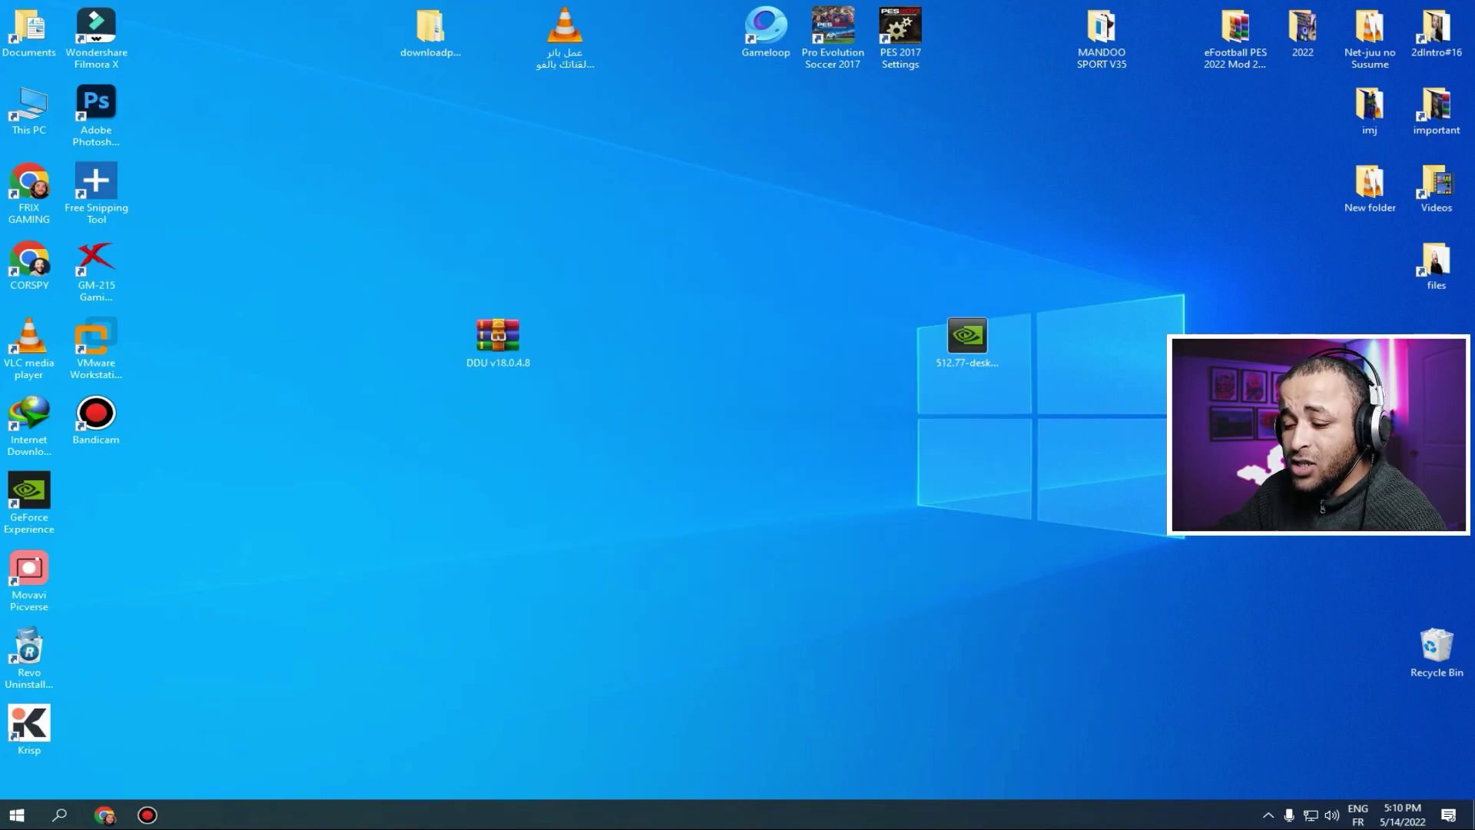
# - Switch to Chrome, search Google for "nvidia drivers" in a new tab and open the NVIDIA Driver Downloads result
pyautogui.click(104, 814)
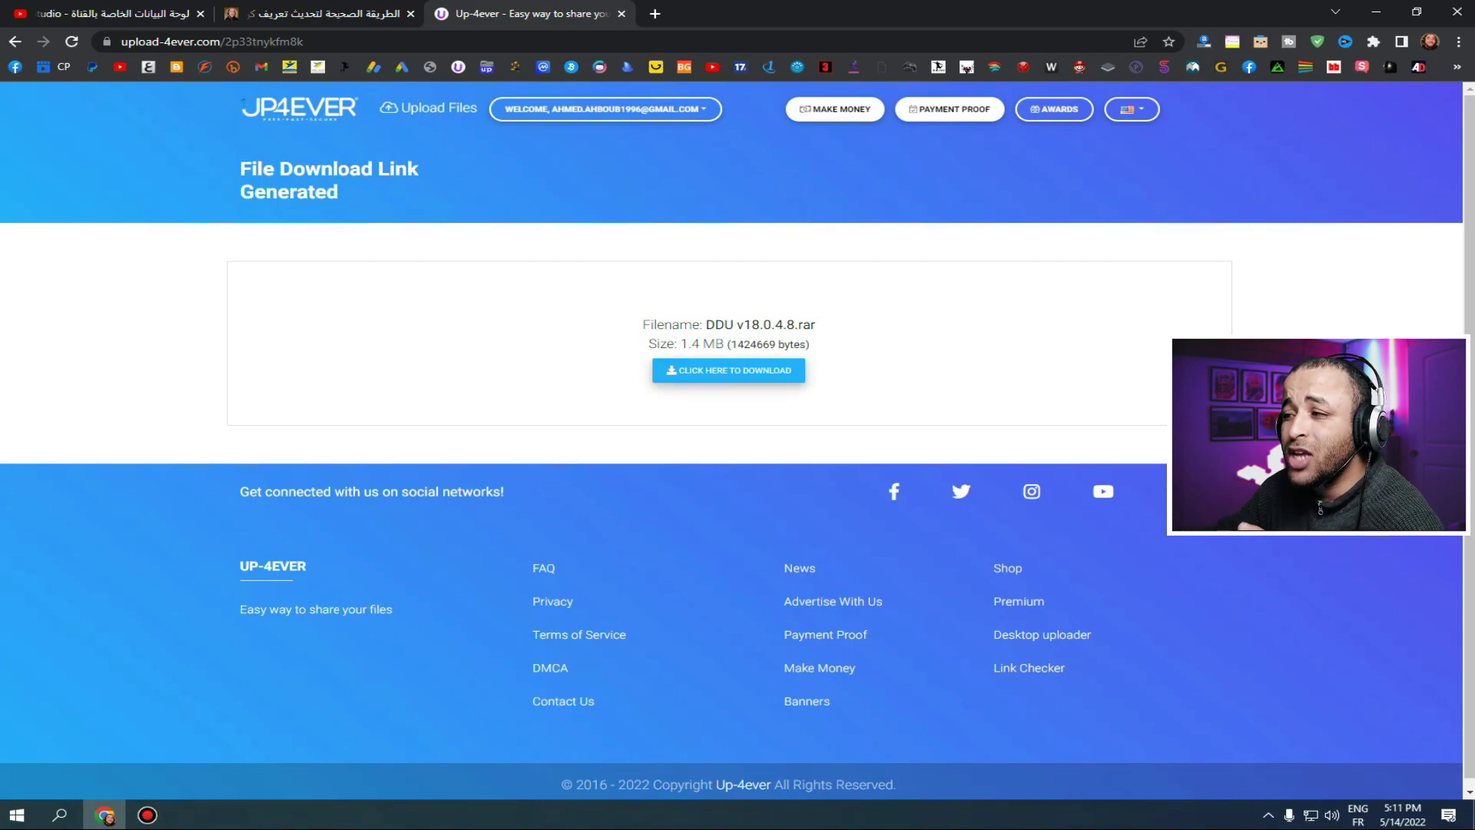
pyautogui.click(654, 13)
pyautogui.write('GOogle.com')
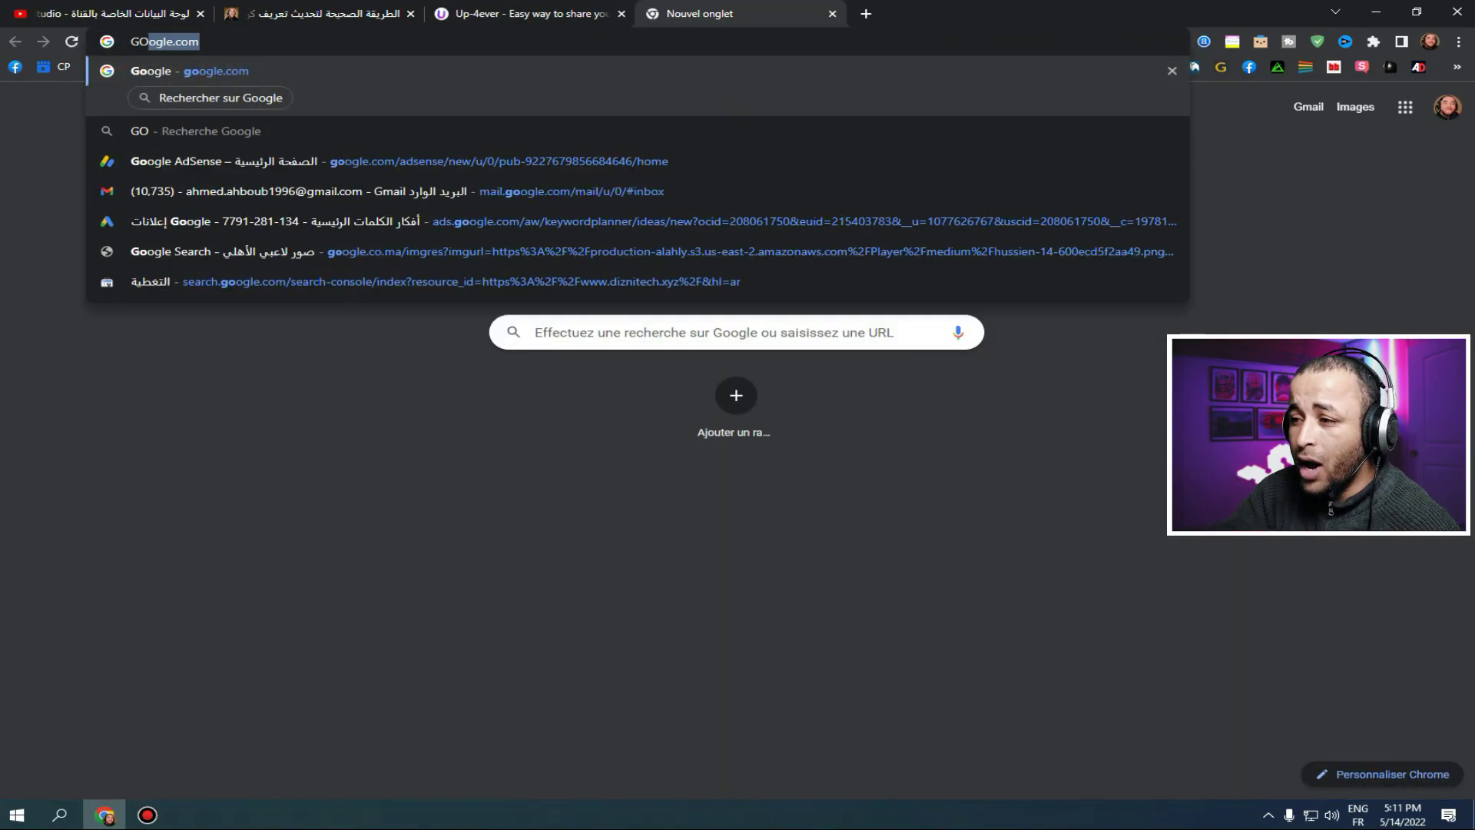
pyautogui.press('Return')
pyautogui.write('nvidia drivers')
pyautogui.press('Return')
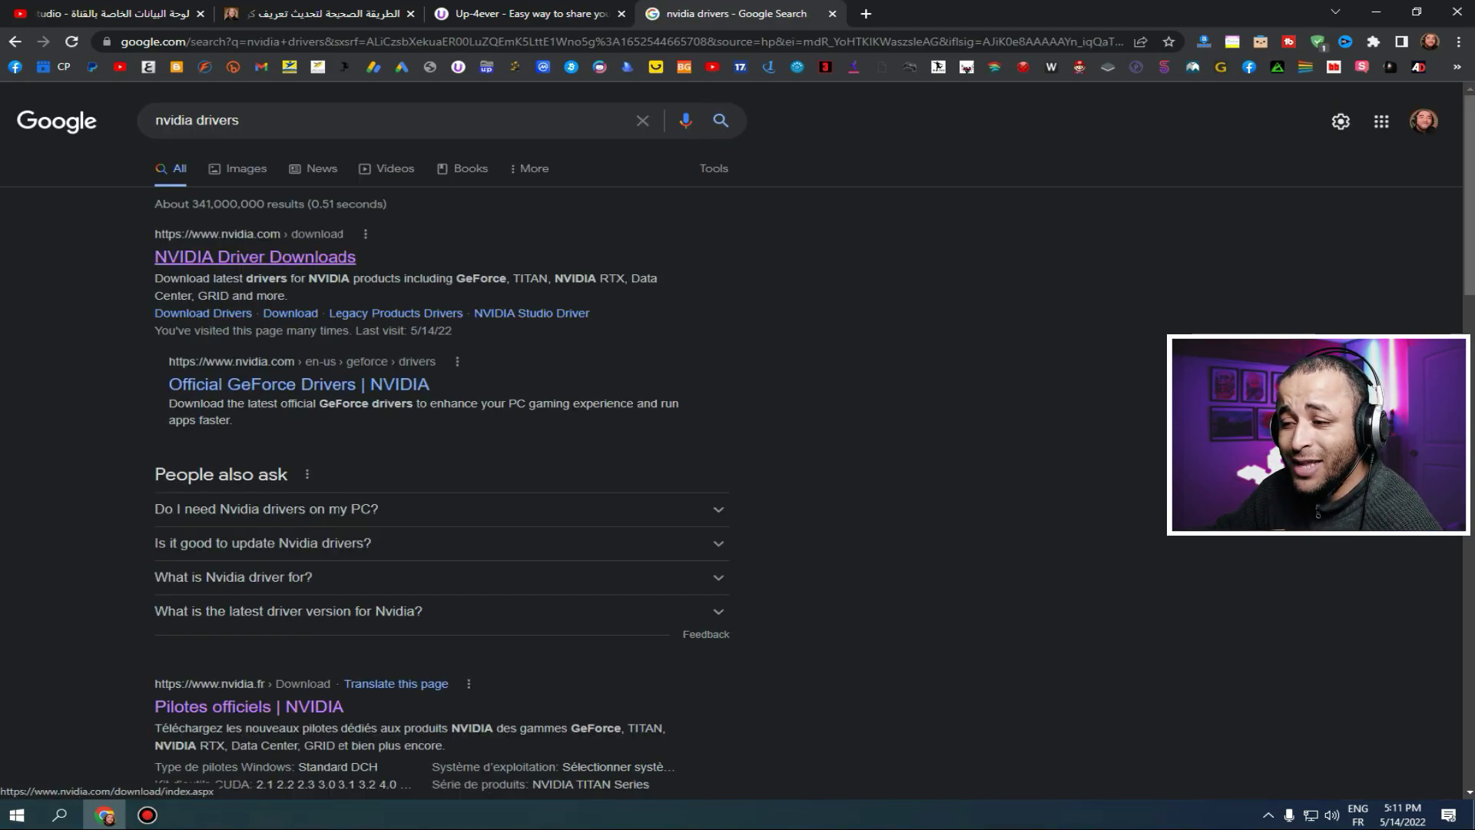
pyautogui.click(253, 258)
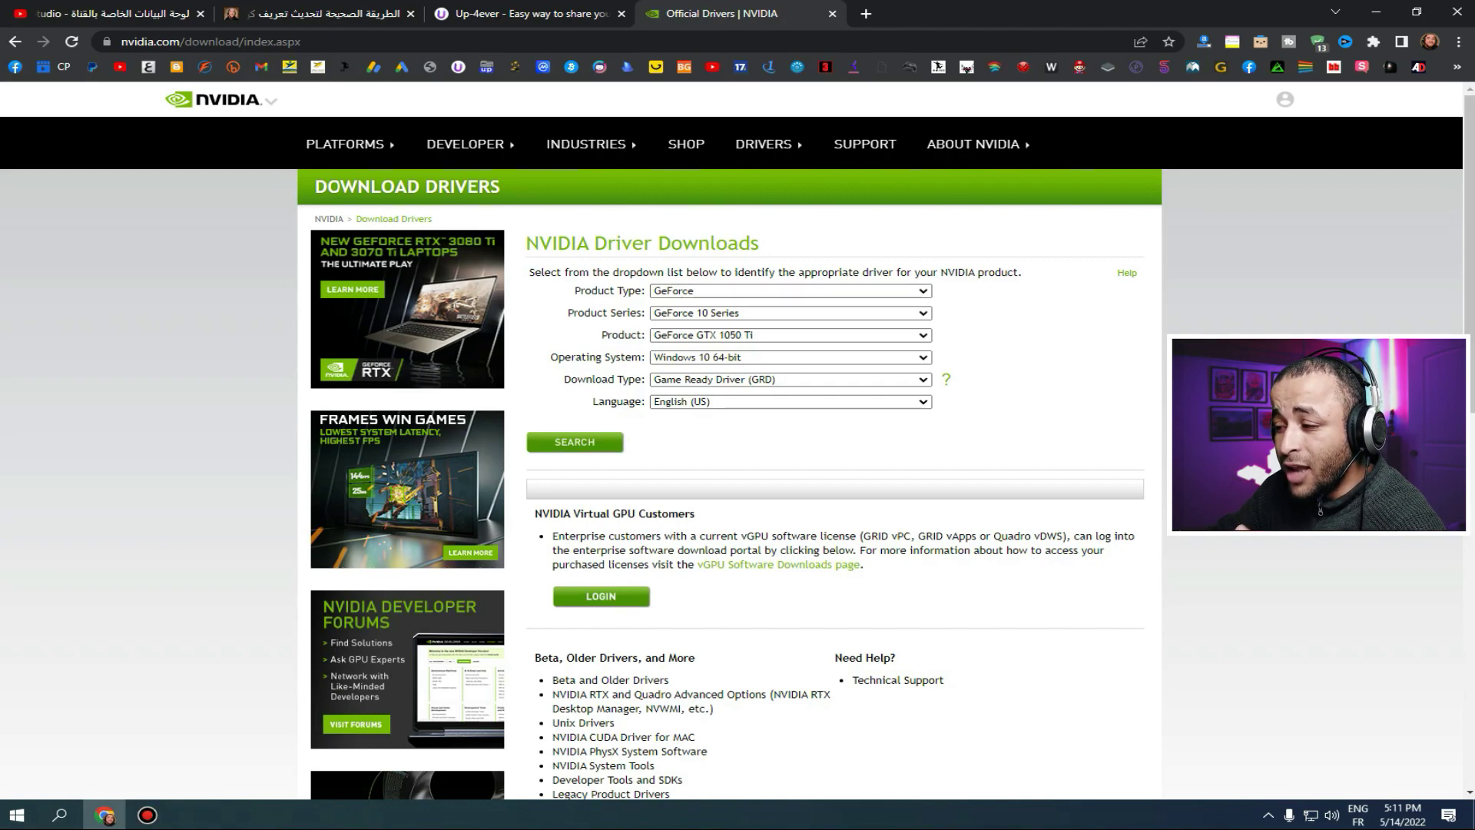
# - Set the product type to GeForce and the product series to GeForce 10 Series in the driver search form
pyautogui.click(790, 291)
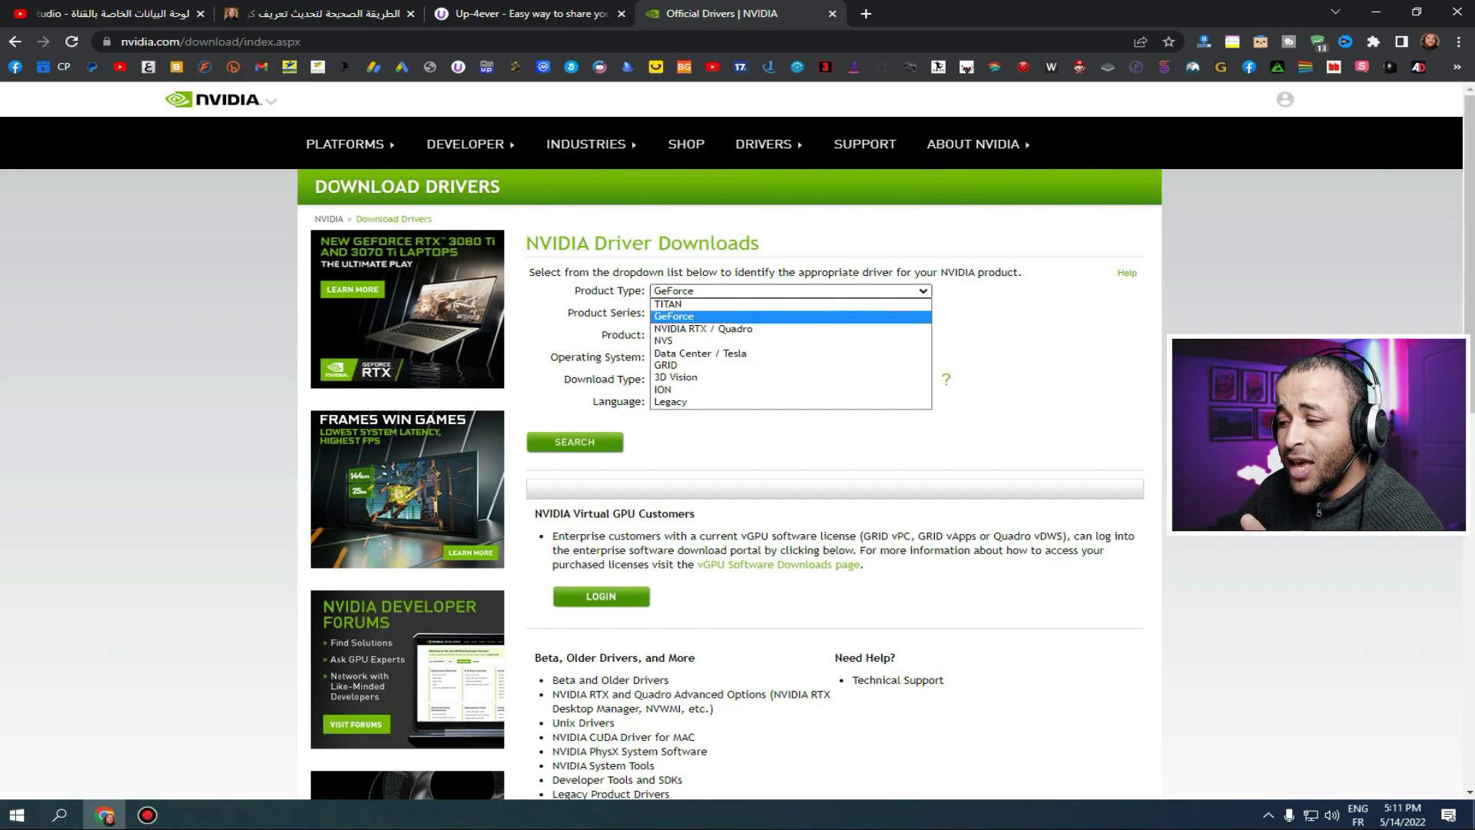
pyautogui.click(674, 315)
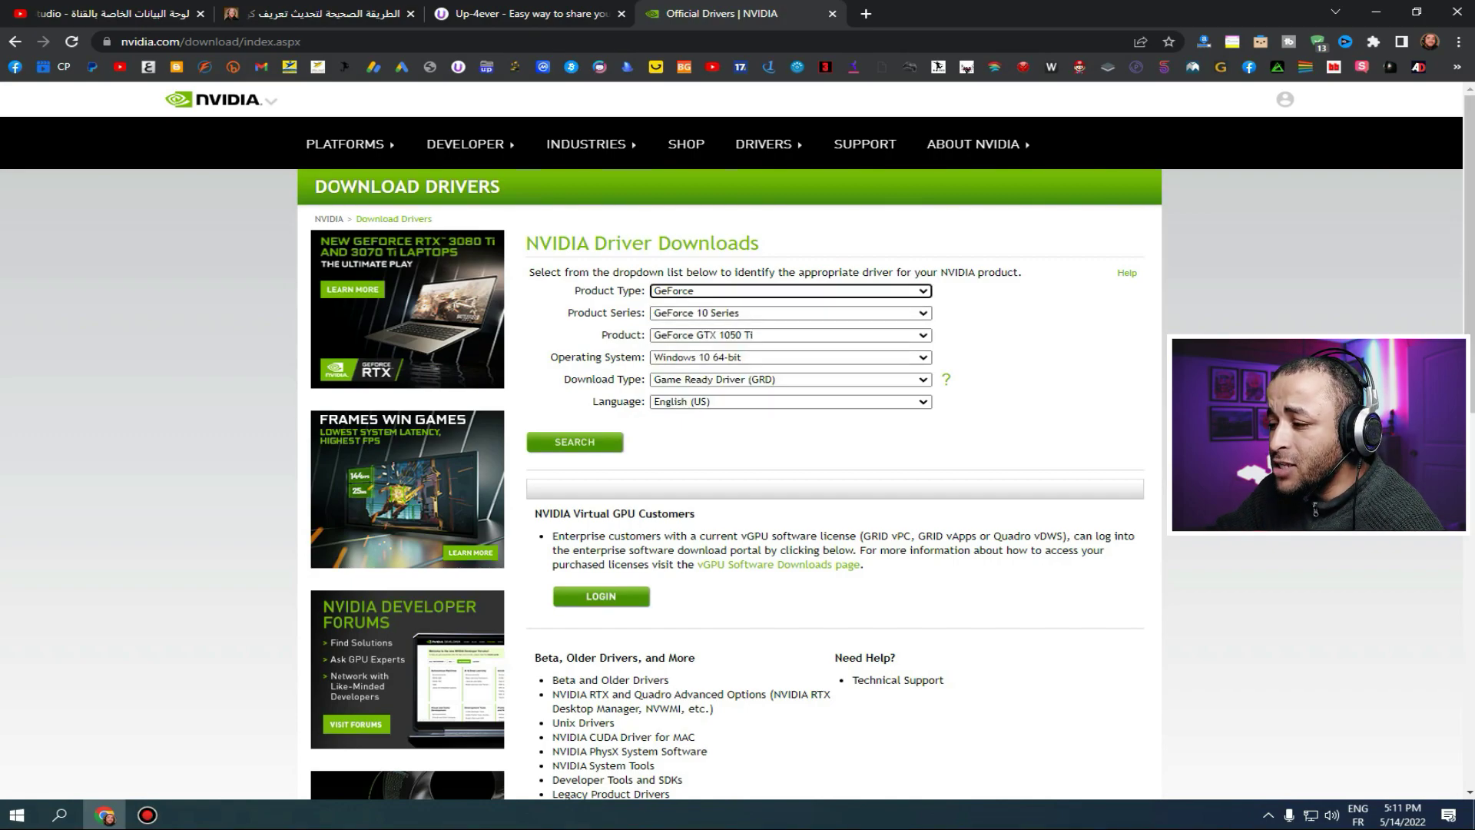
pyautogui.moveTo(568, 313)
pyautogui.mouseDown()
pyautogui.moveTo(653, 312)
pyautogui.moveTo(568, 313)
pyautogui.mouseUp()
pyautogui.click(695, 313)
pyautogui.click(696, 313)
pyautogui.click(695, 313)
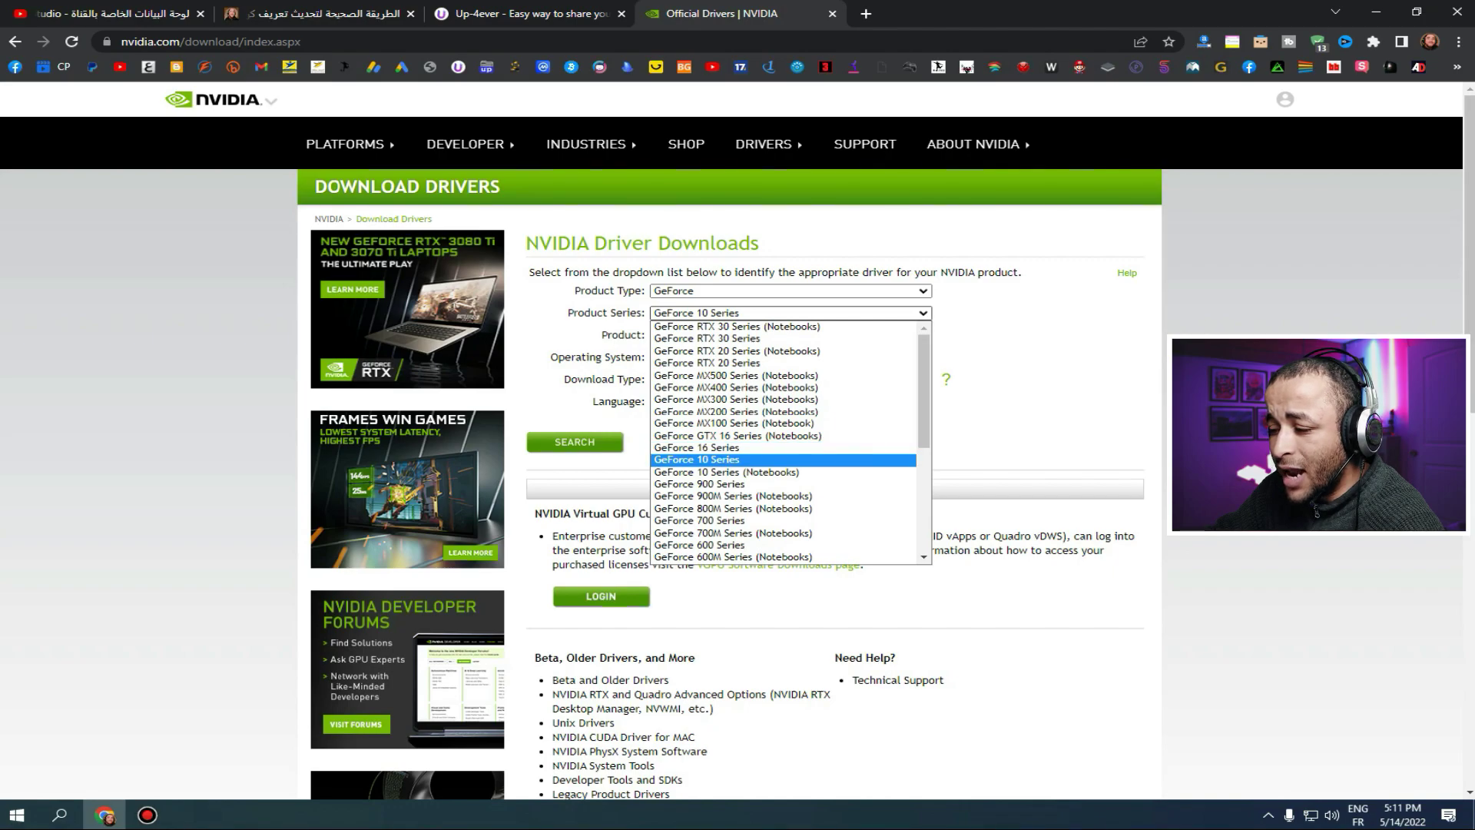
pyautogui.press('Up')
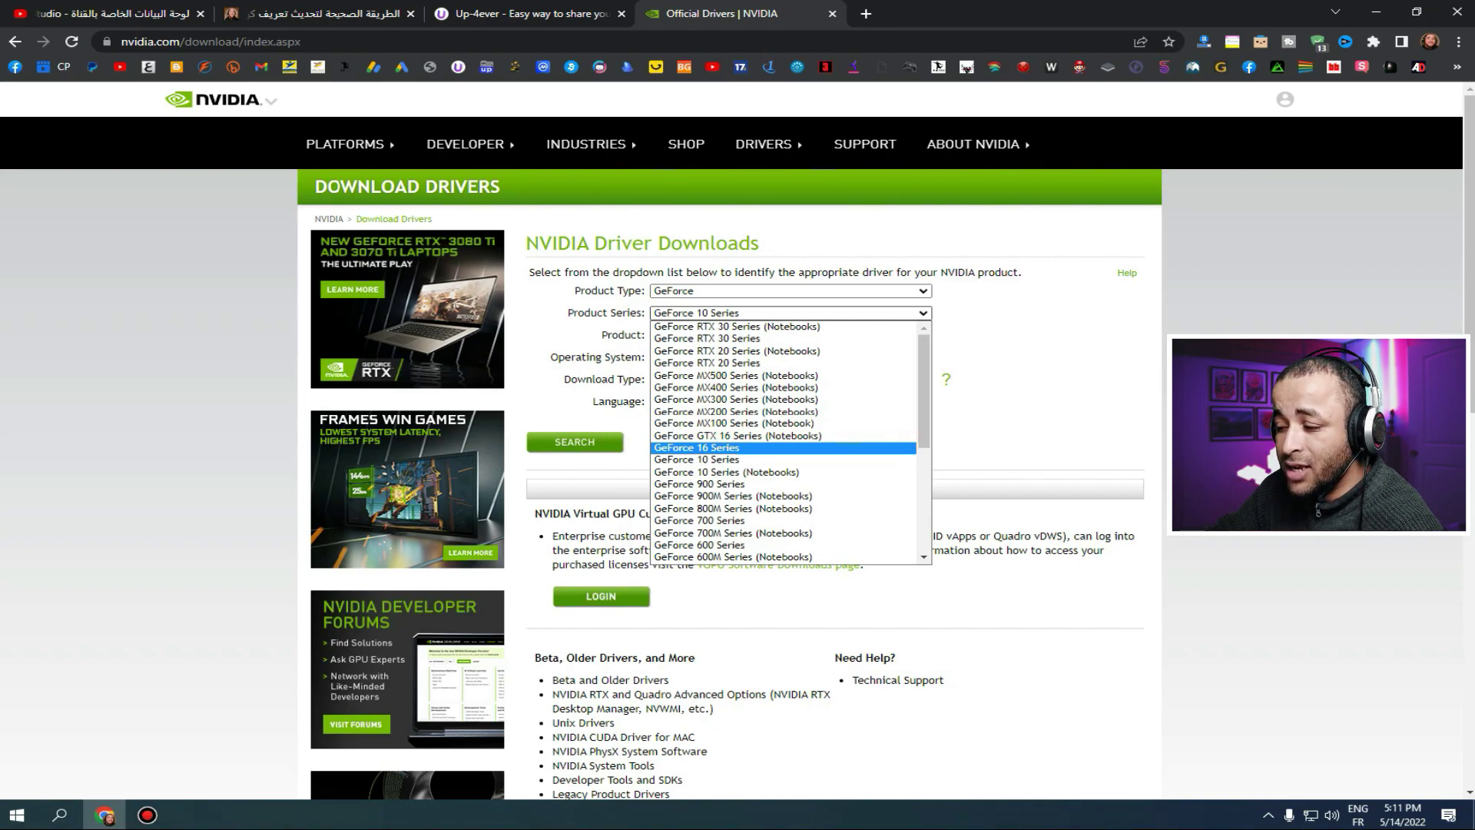
pyautogui.press('Up')
pyautogui.press('Up')
pyautogui.press('Up')
pyautogui.press('Up')
pyautogui.press('Up')
pyautogui.press('Up')
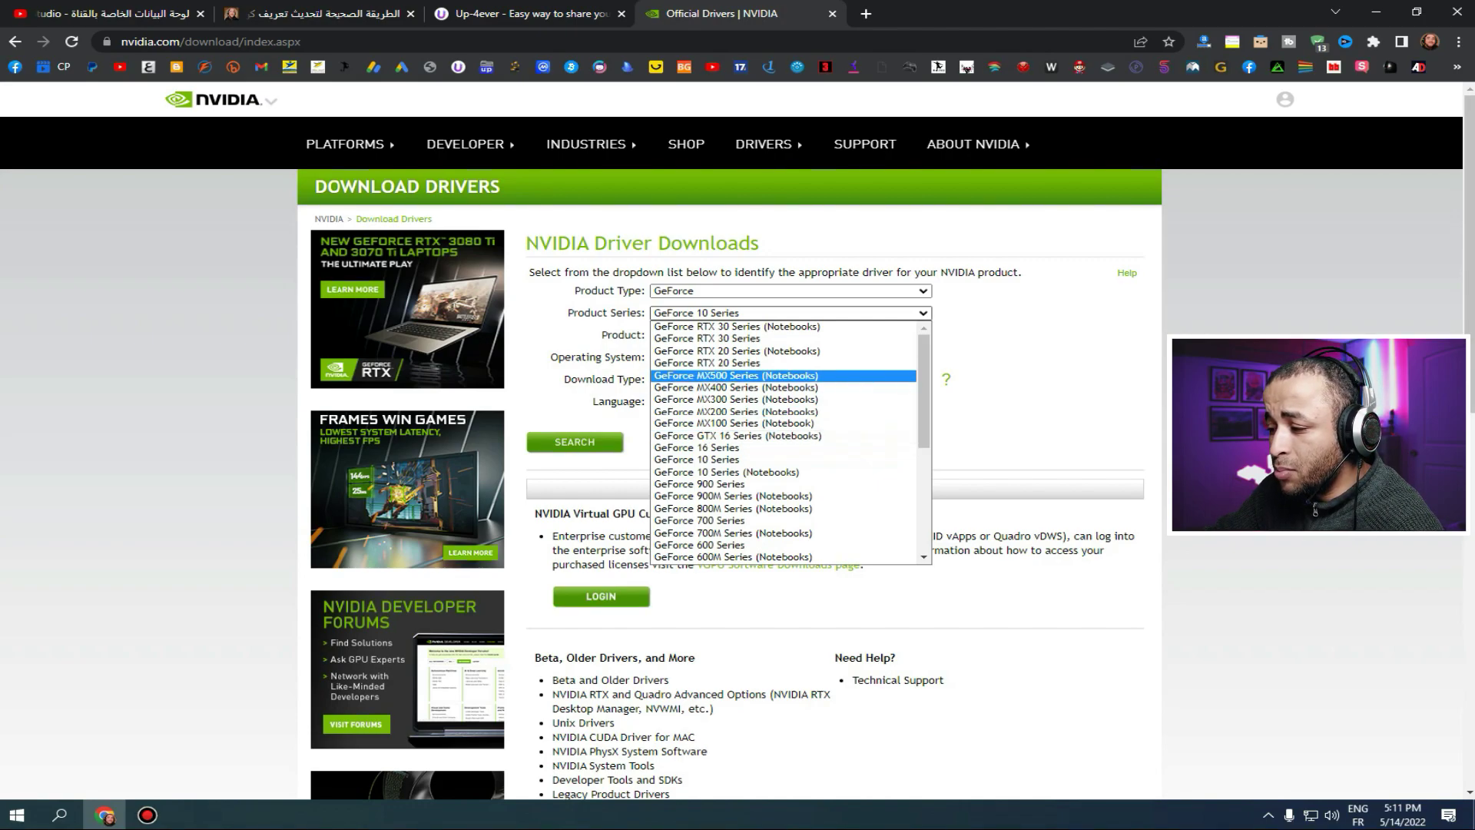
pyautogui.press('Down')
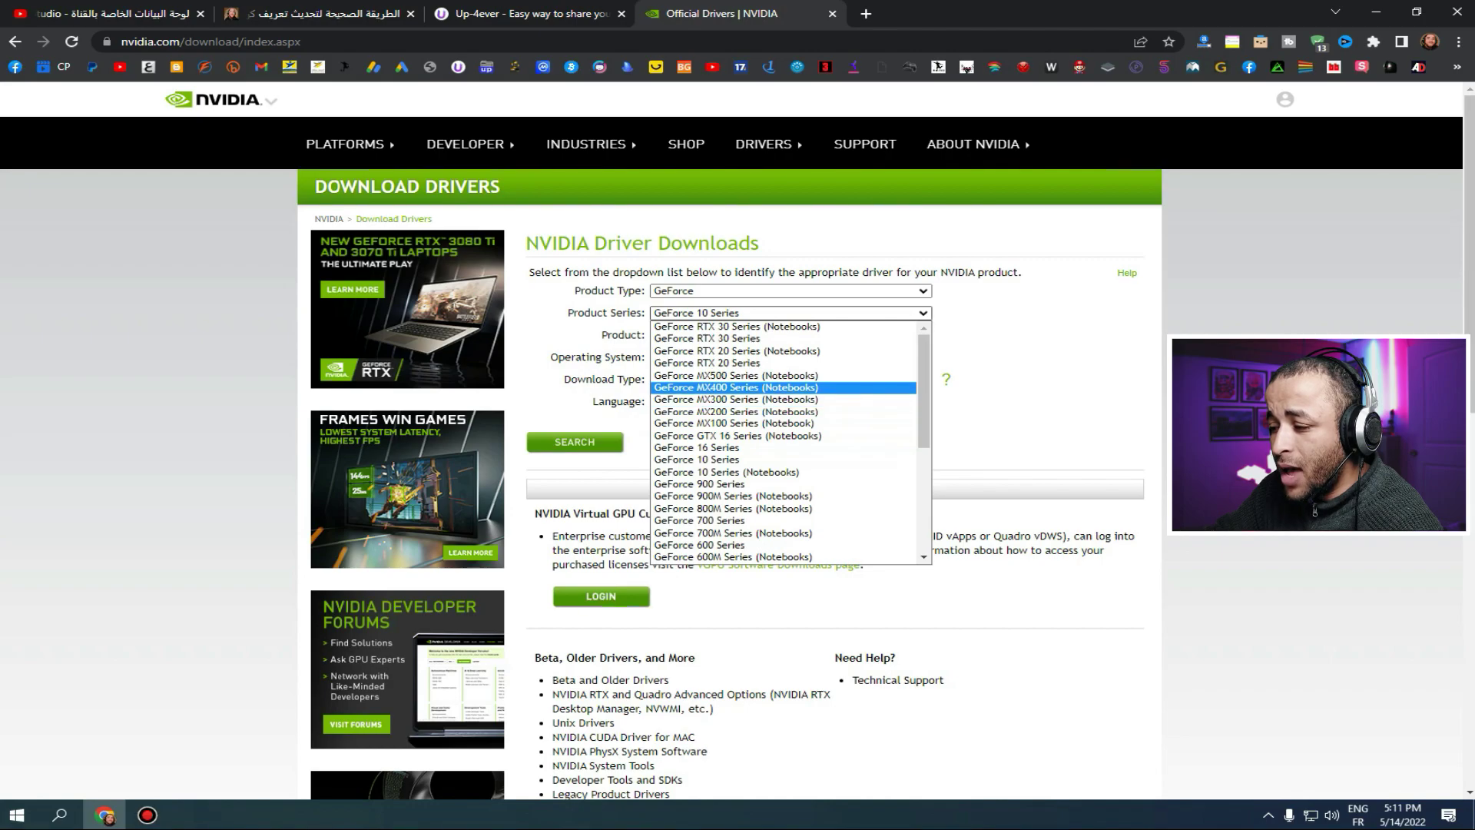
pyautogui.press('Down')
pyautogui.press('Down')
pyautogui.press('Down')
pyautogui.press('Down')
pyautogui.press('Down')
pyautogui.press('Down')
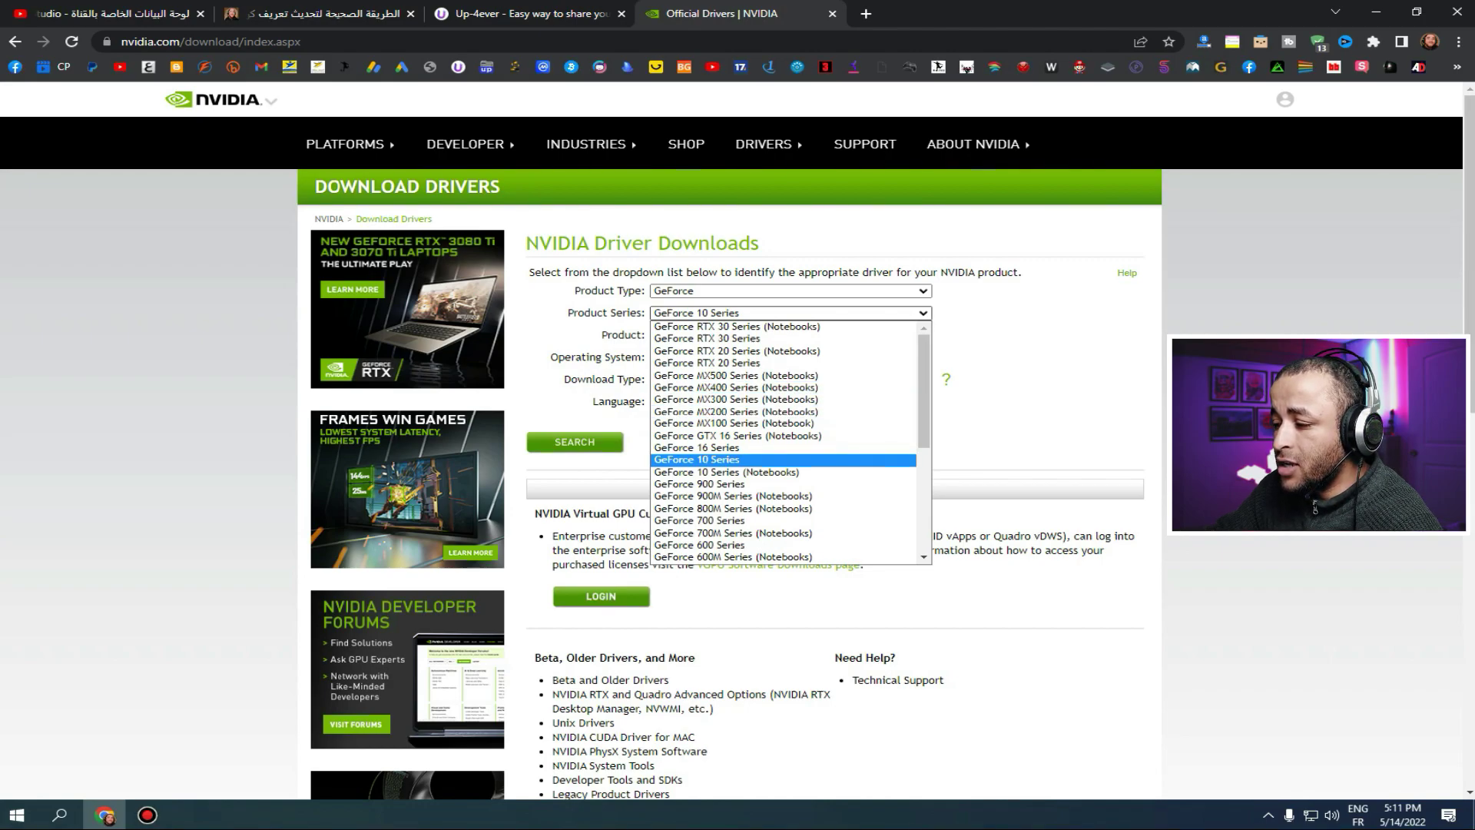
pyautogui.press('Return')
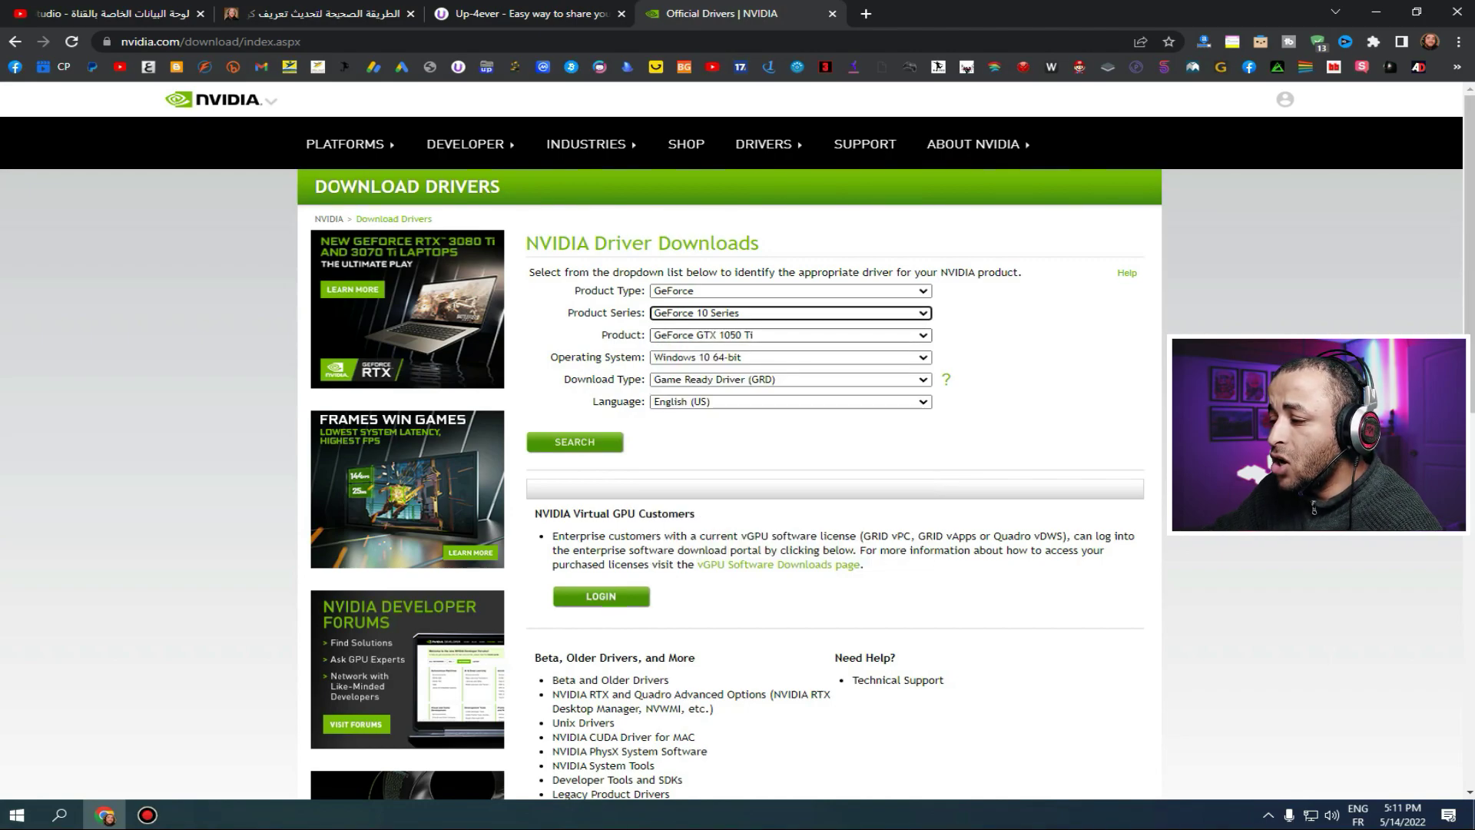
# - Choose GeForce GTX 1050 Ti as the product and search for its driver
pyautogui.press('Tab')
pyautogui.hotkey('alt', 'Down')
pyautogui.press('Return')
pyautogui.hotkey('alt', 'Down')
pyautogui.press('Down')
pyautogui.press('Up')
pyautogui.press('Return')
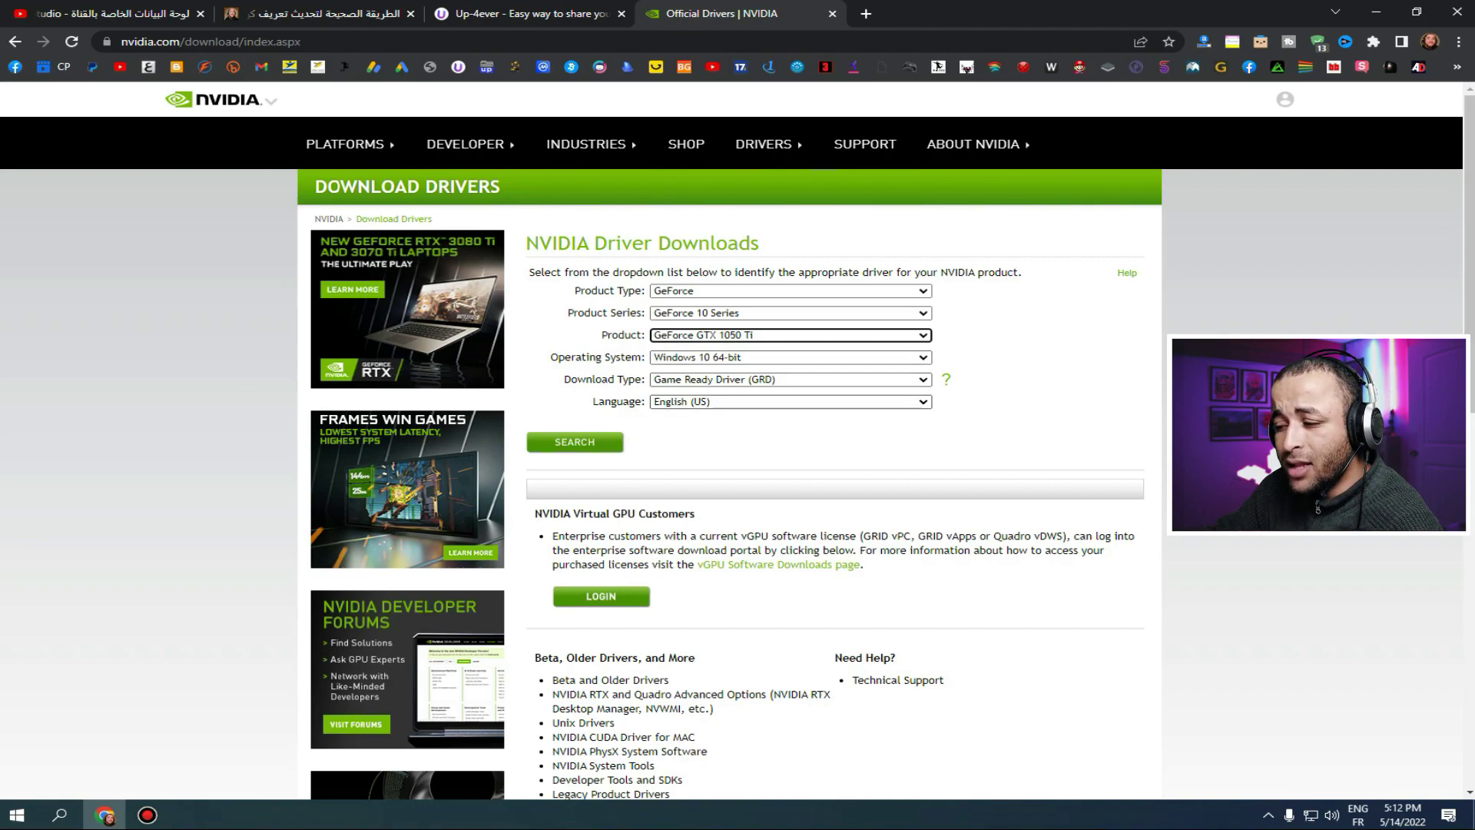
pyautogui.click(574, 442)
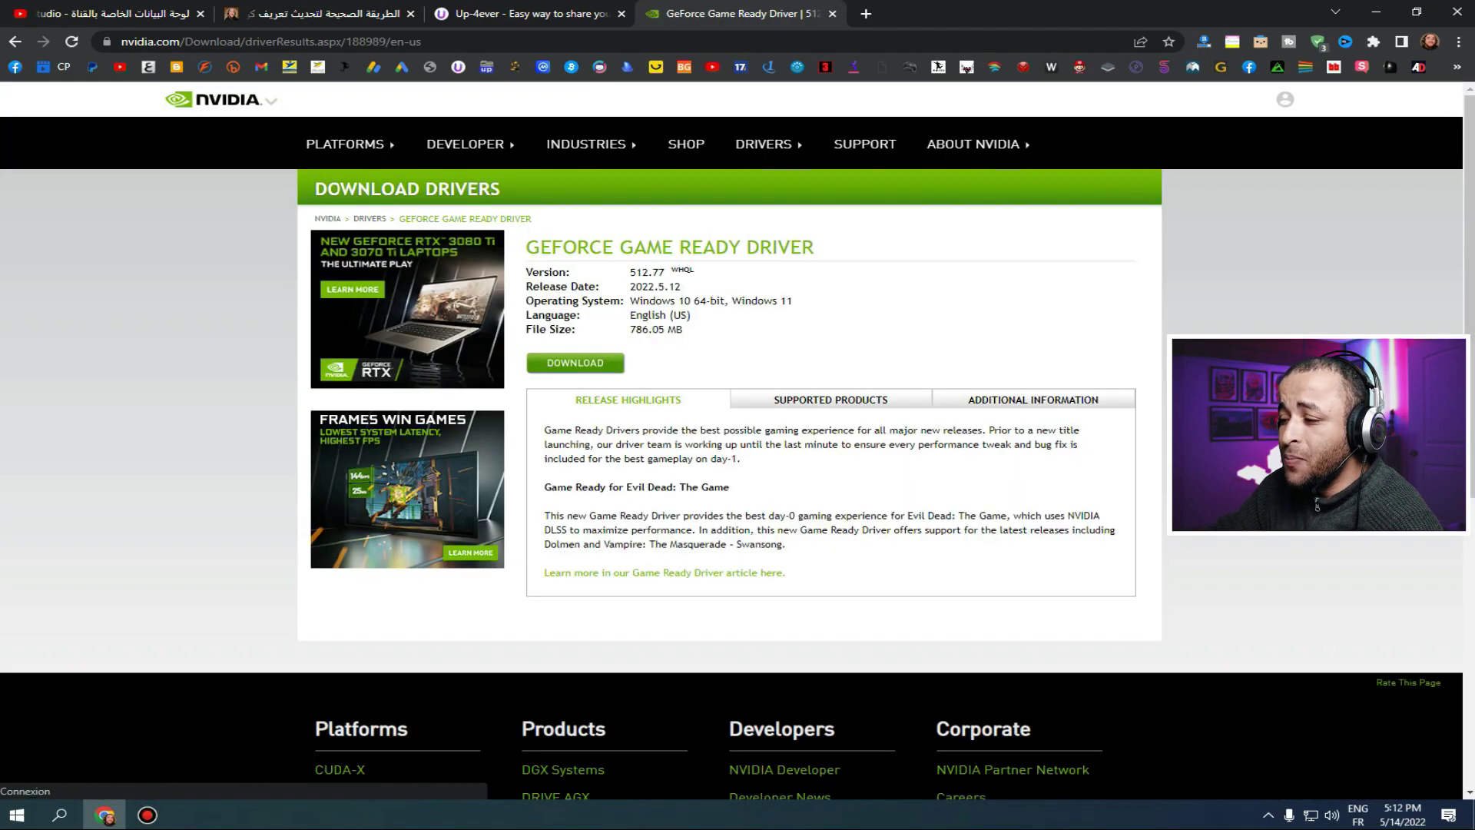
# - Download the GeForce Game Ready Driver version 512.77 from its results page and confirm the download on the confirmation page
pyautogui.moveTo(689, 331)
pyautogui.mouseDown()
pyautogui.moveTo(550, 247)
pyautogui.moveTo(689, 331)
pyautogui.mouseUp()
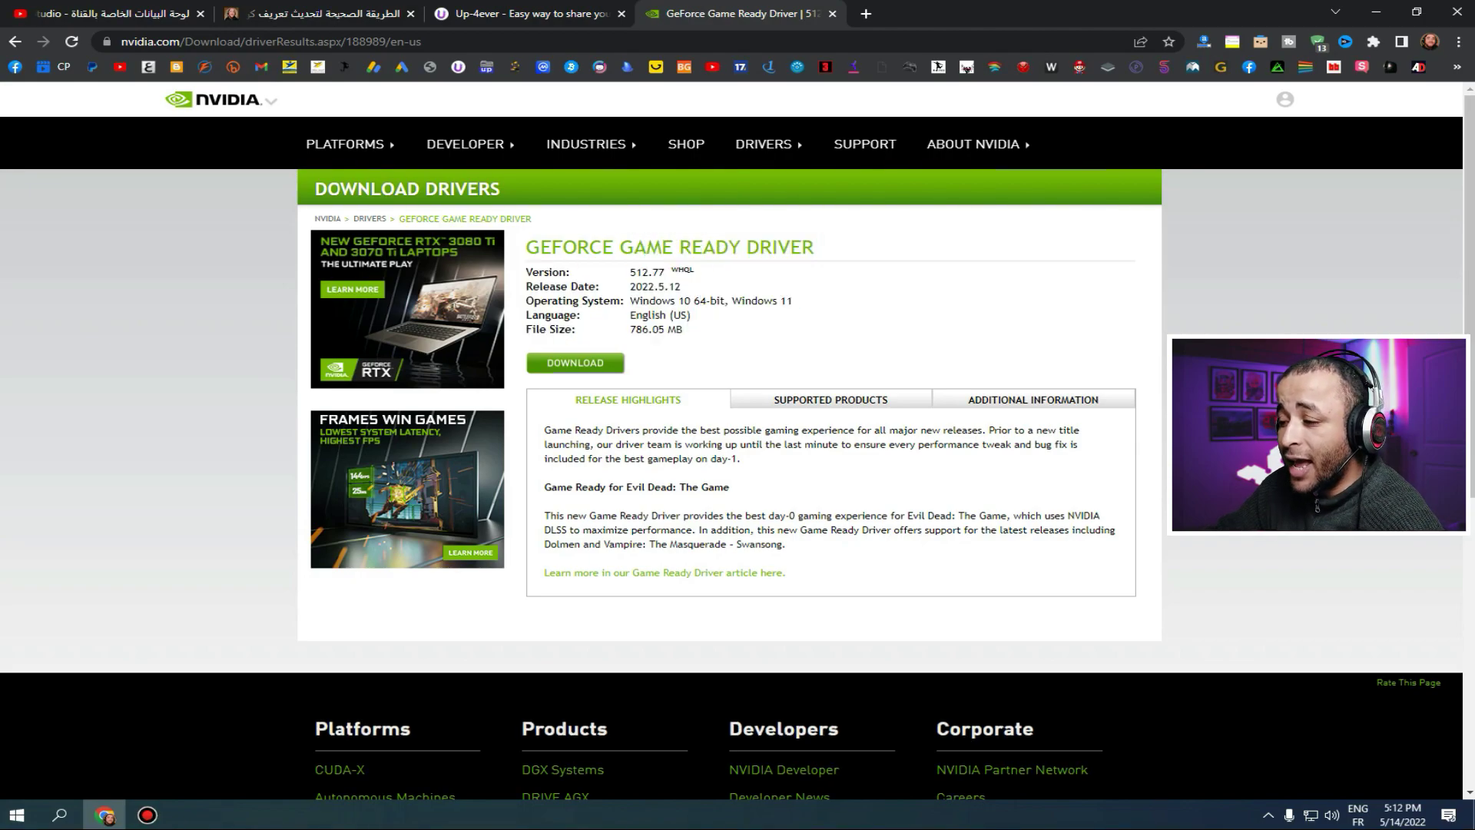
pyautogui.click(574, 363)
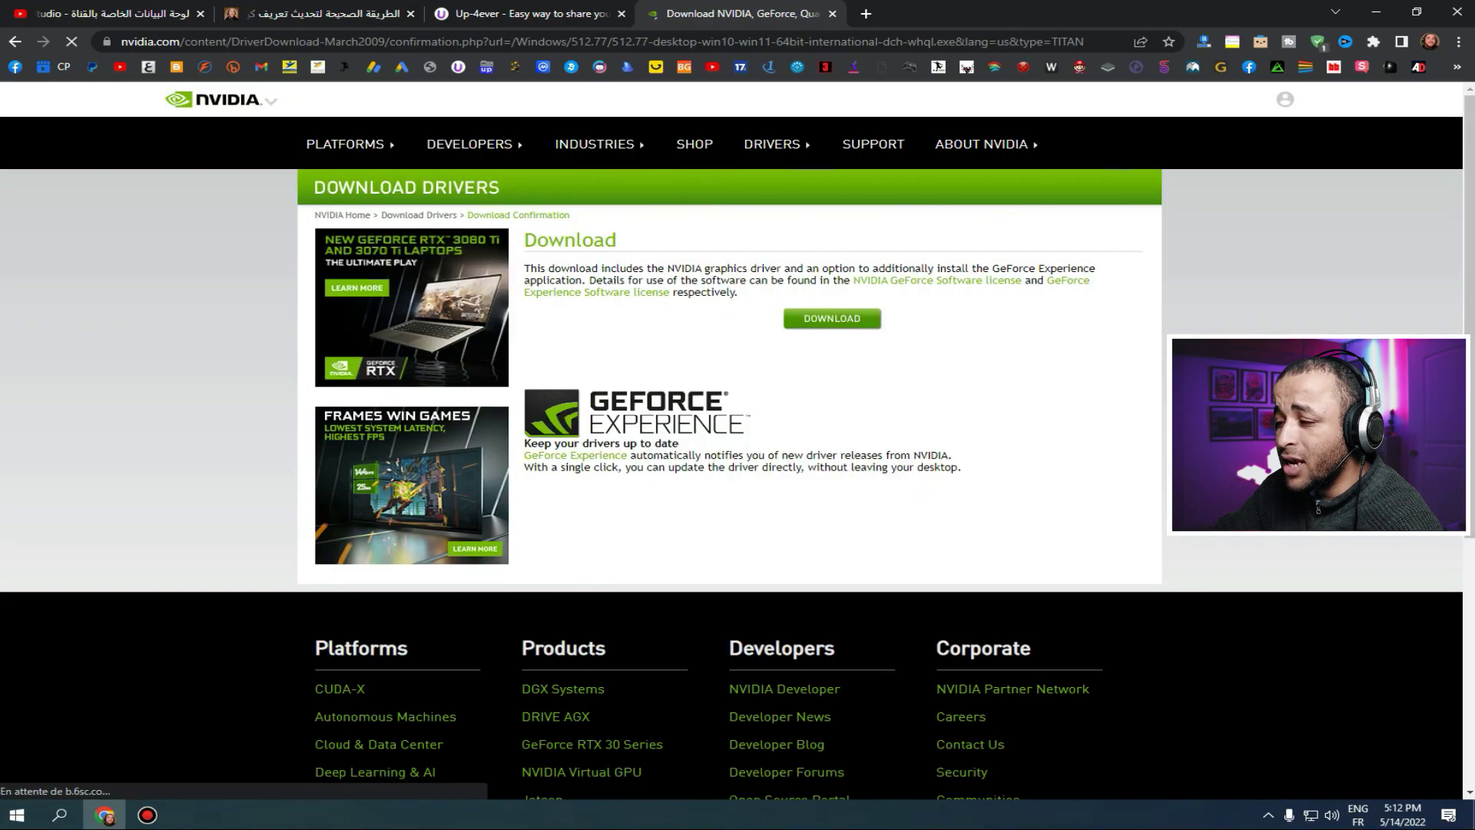
pyautogui.click(831, 318)
pyautogui.click(691, 463)
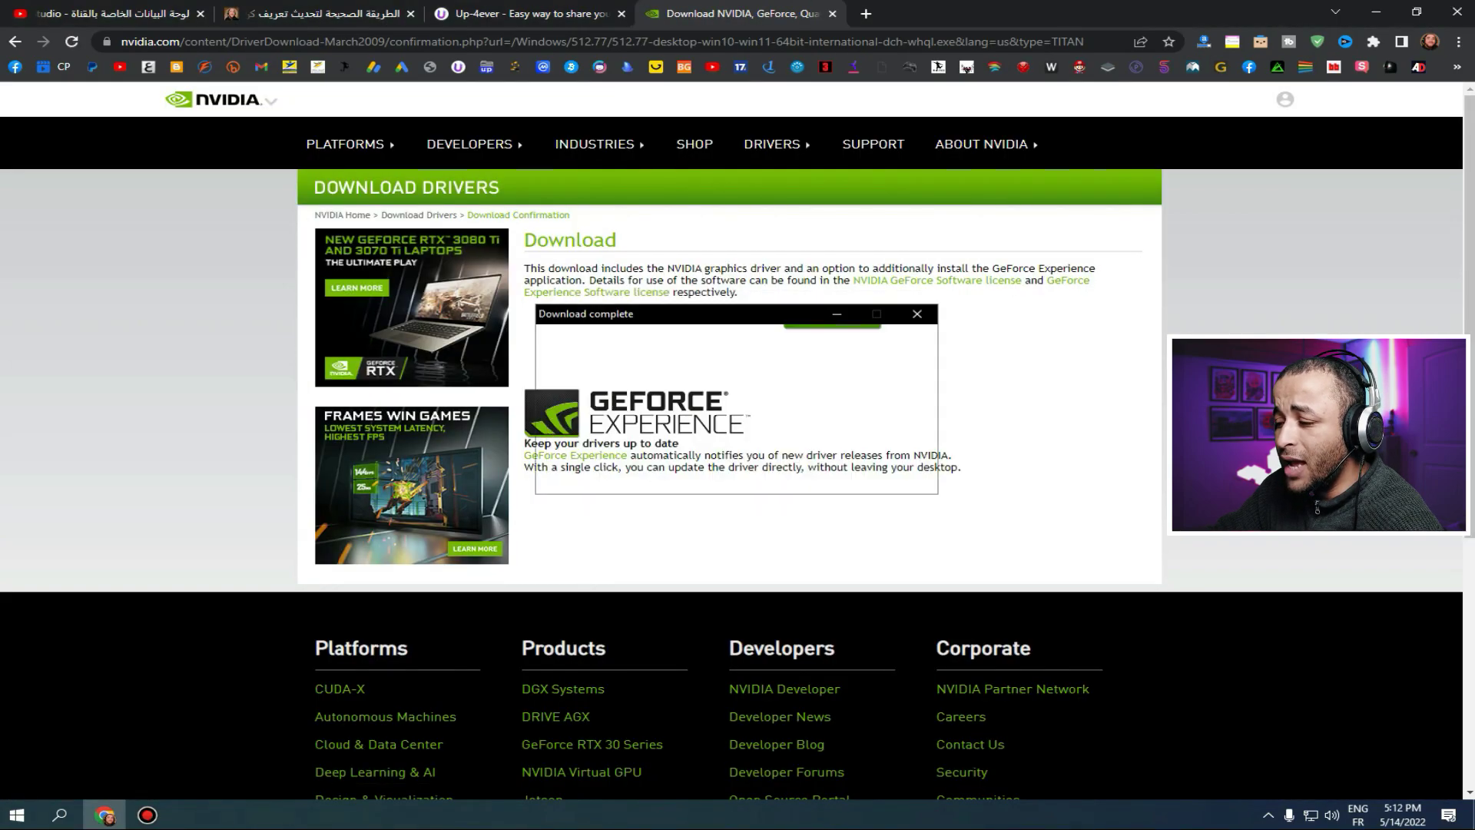
# - Dismiss the finished download window and move the 512.77 driver installer closer to the DDU v18.0.4.8 archive on the desktop
pyautogui.click(886, 455)
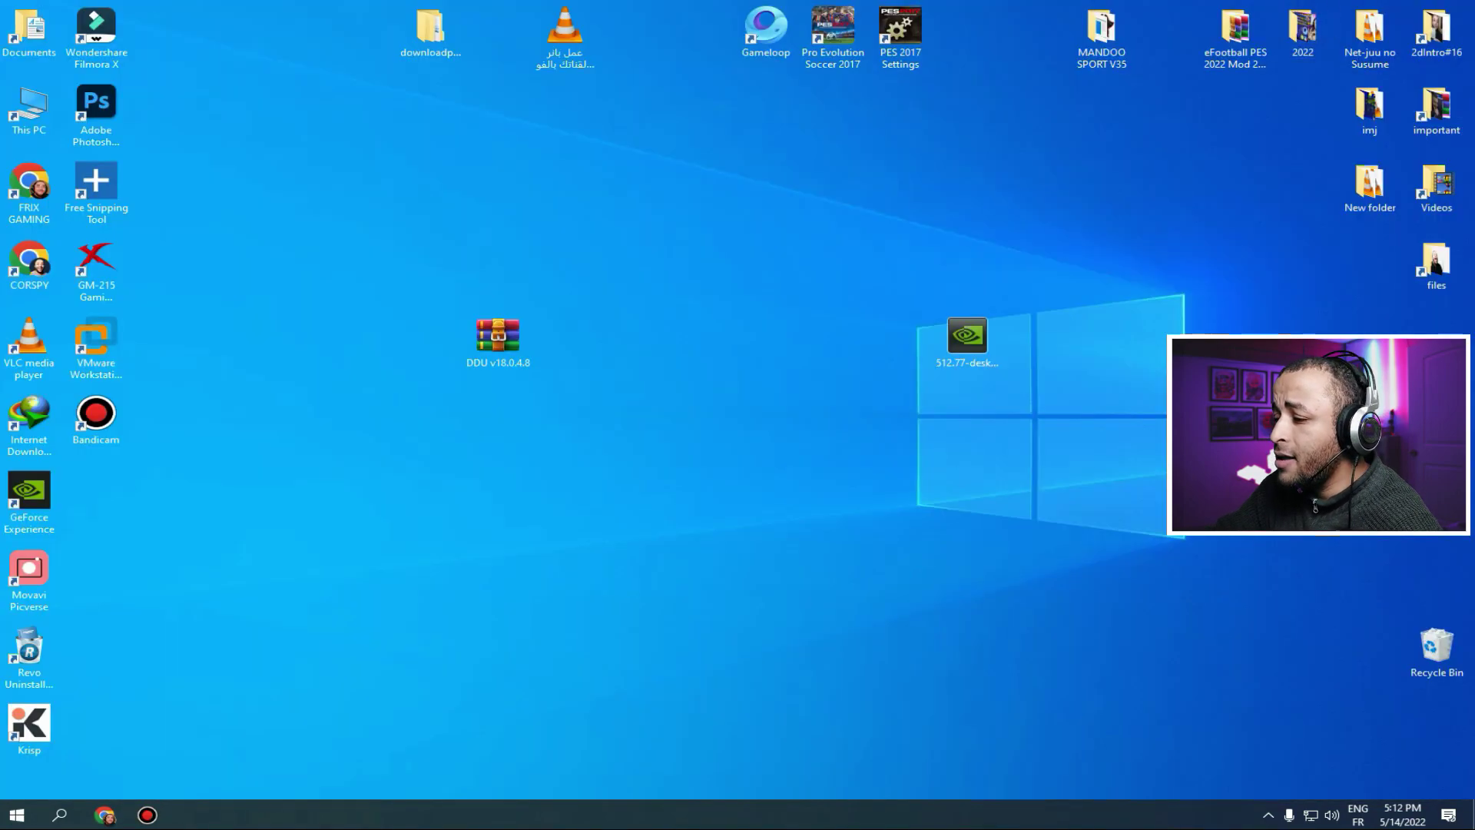
pyautogui.moveTo(967, 335); pyautogui.dragTo(699, 335)
pyautogui.rightClick(631, 210)
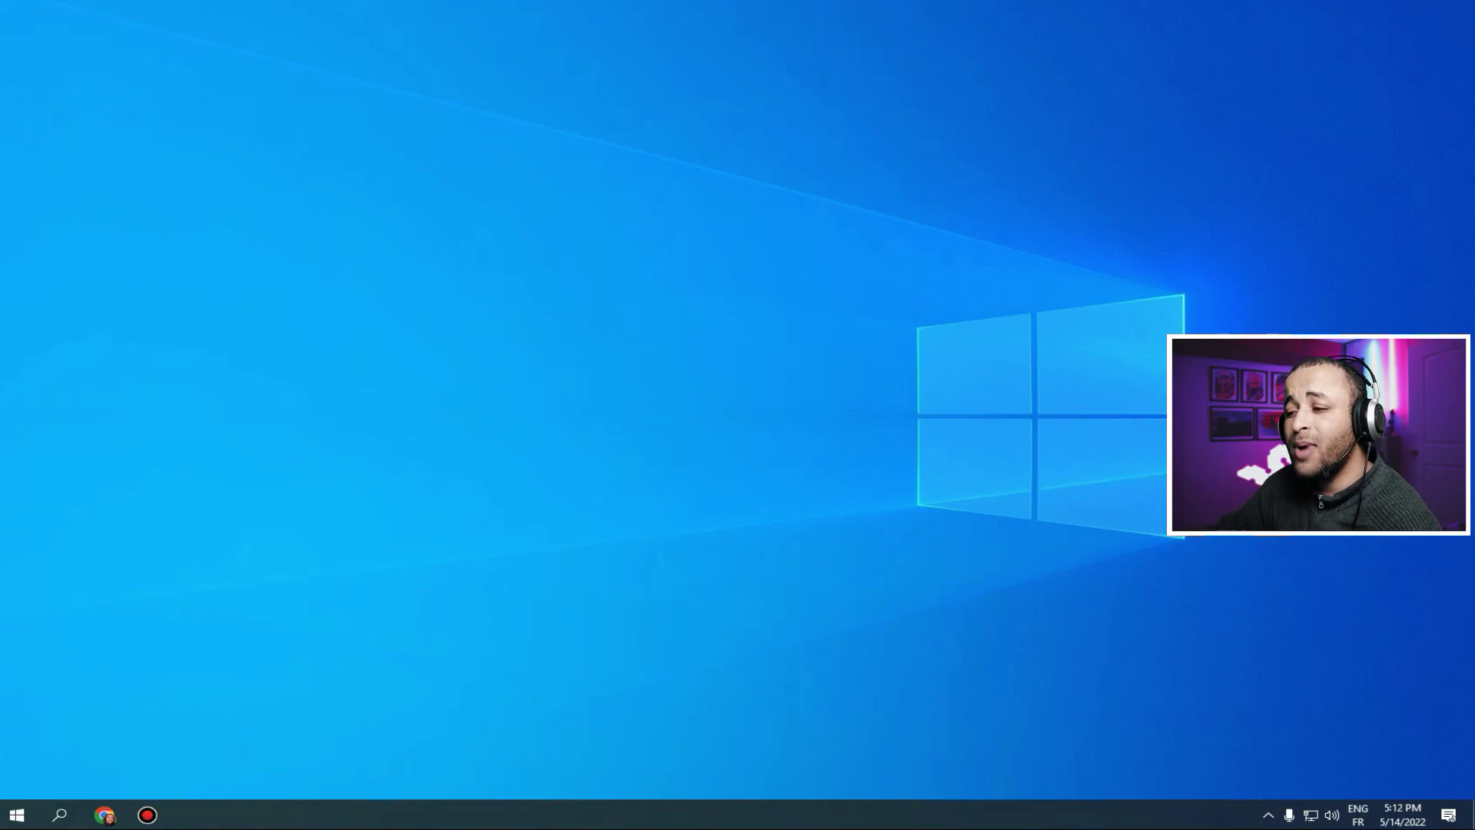
pyautogui.click(722, 253)
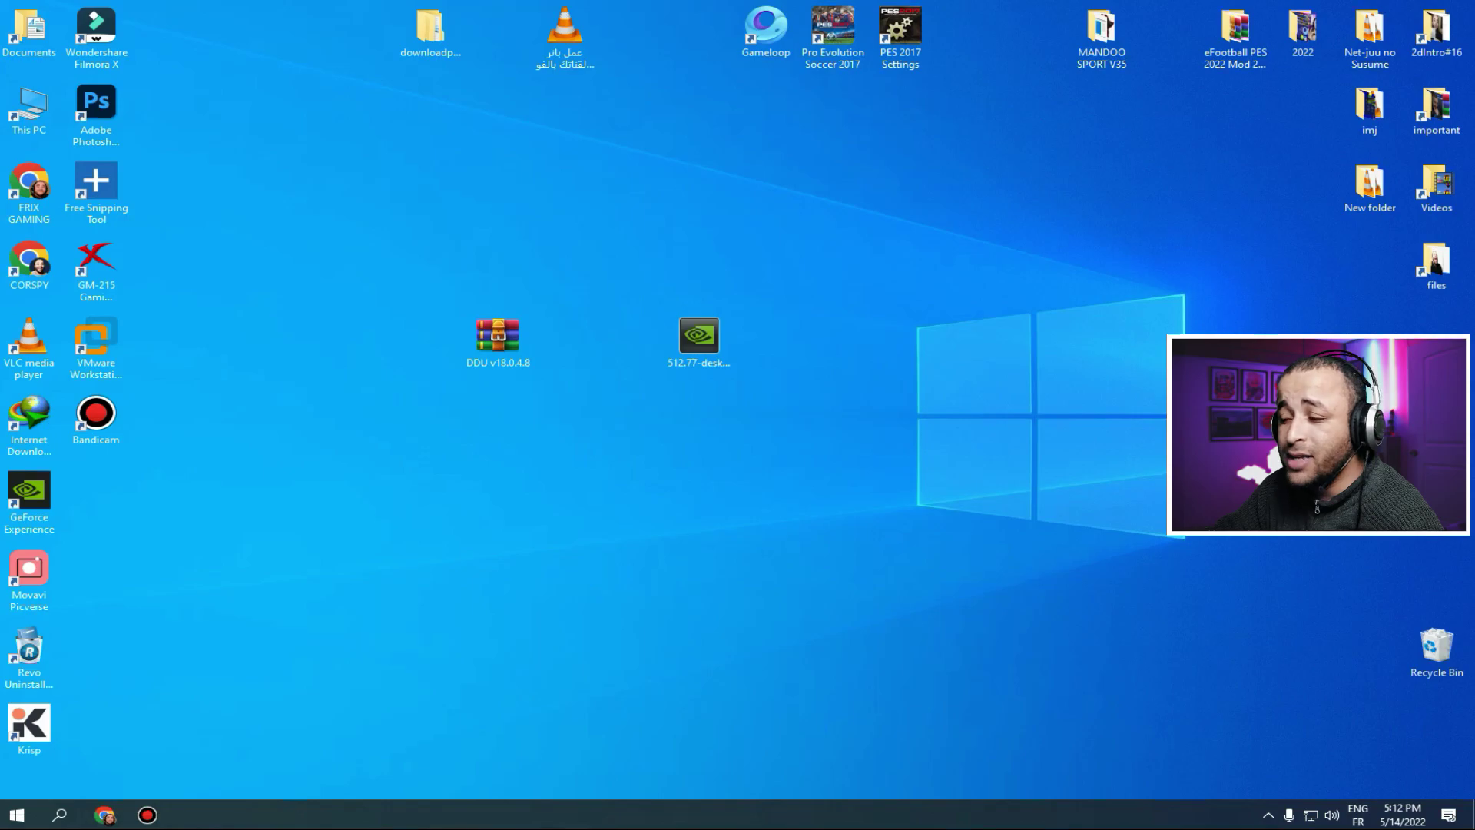
# - Extract the DDU v18.0.4.8 archive onto the desktop and place the extracted folder beside the archive
pyautogui.rightClick(509, 342)
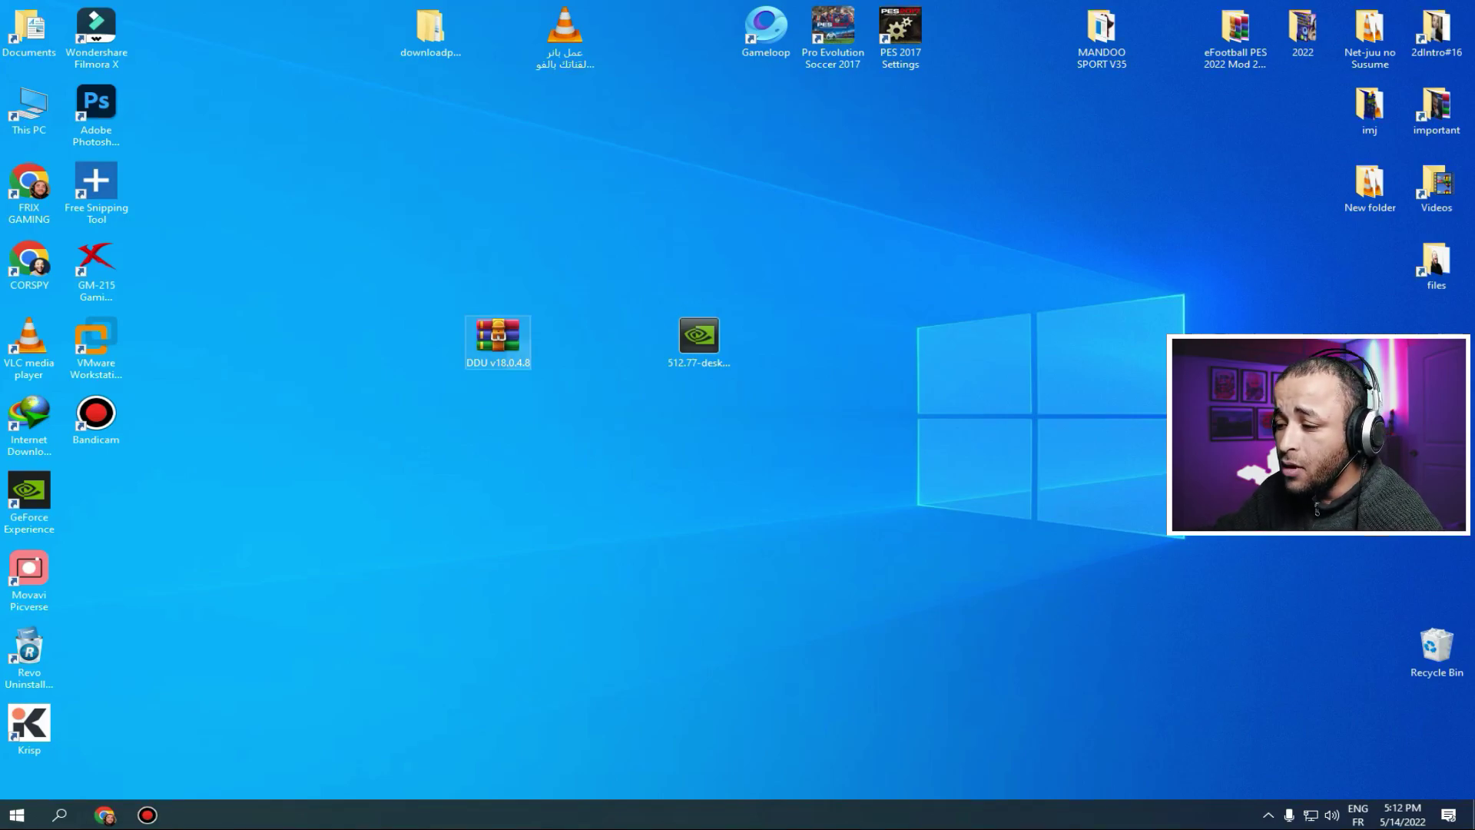
pyautogui.click(560, 404)
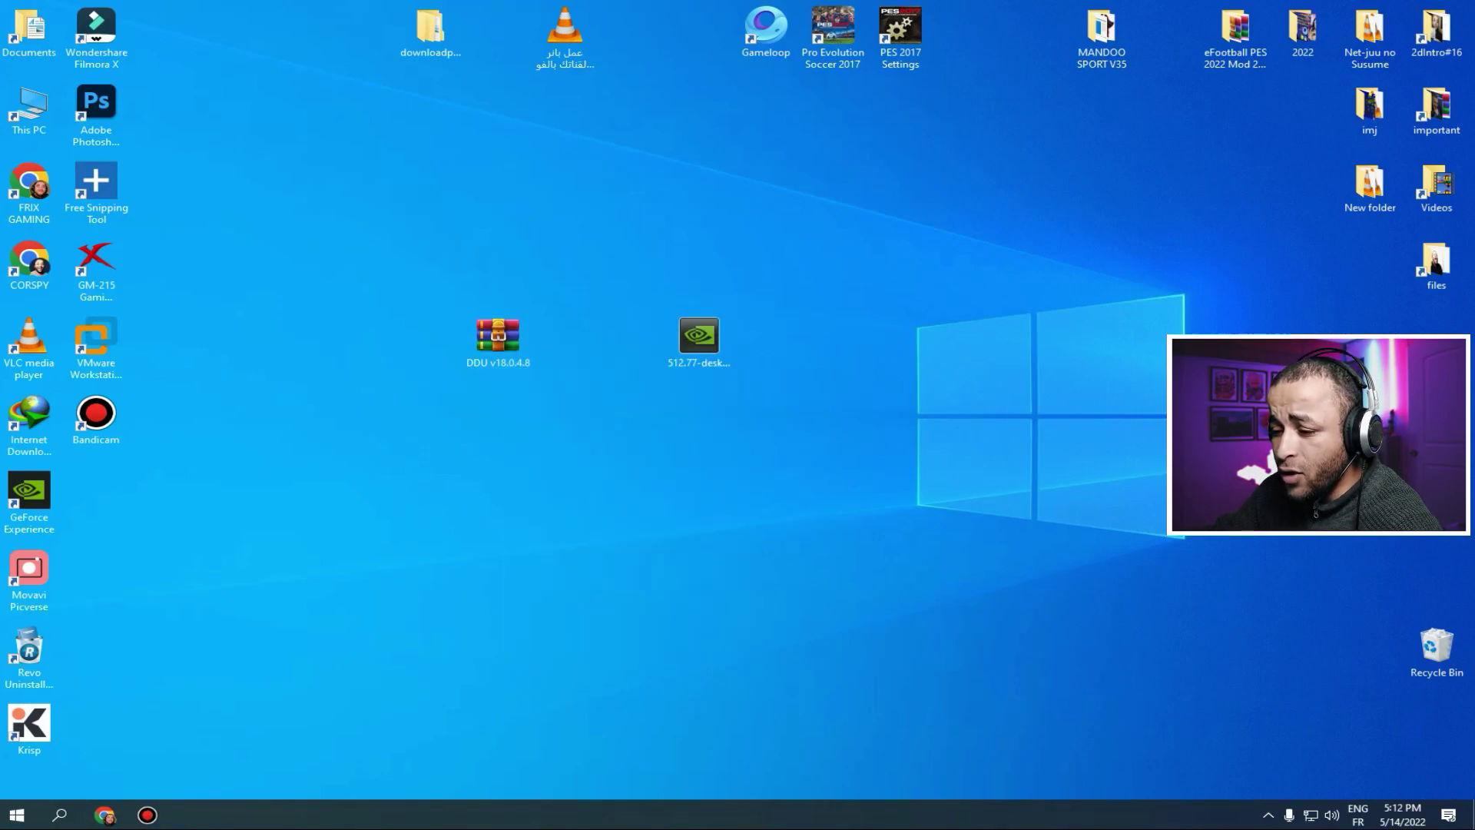
pyautogui.moveTo(94, 492); pyautogui.dragTo(567, 344)
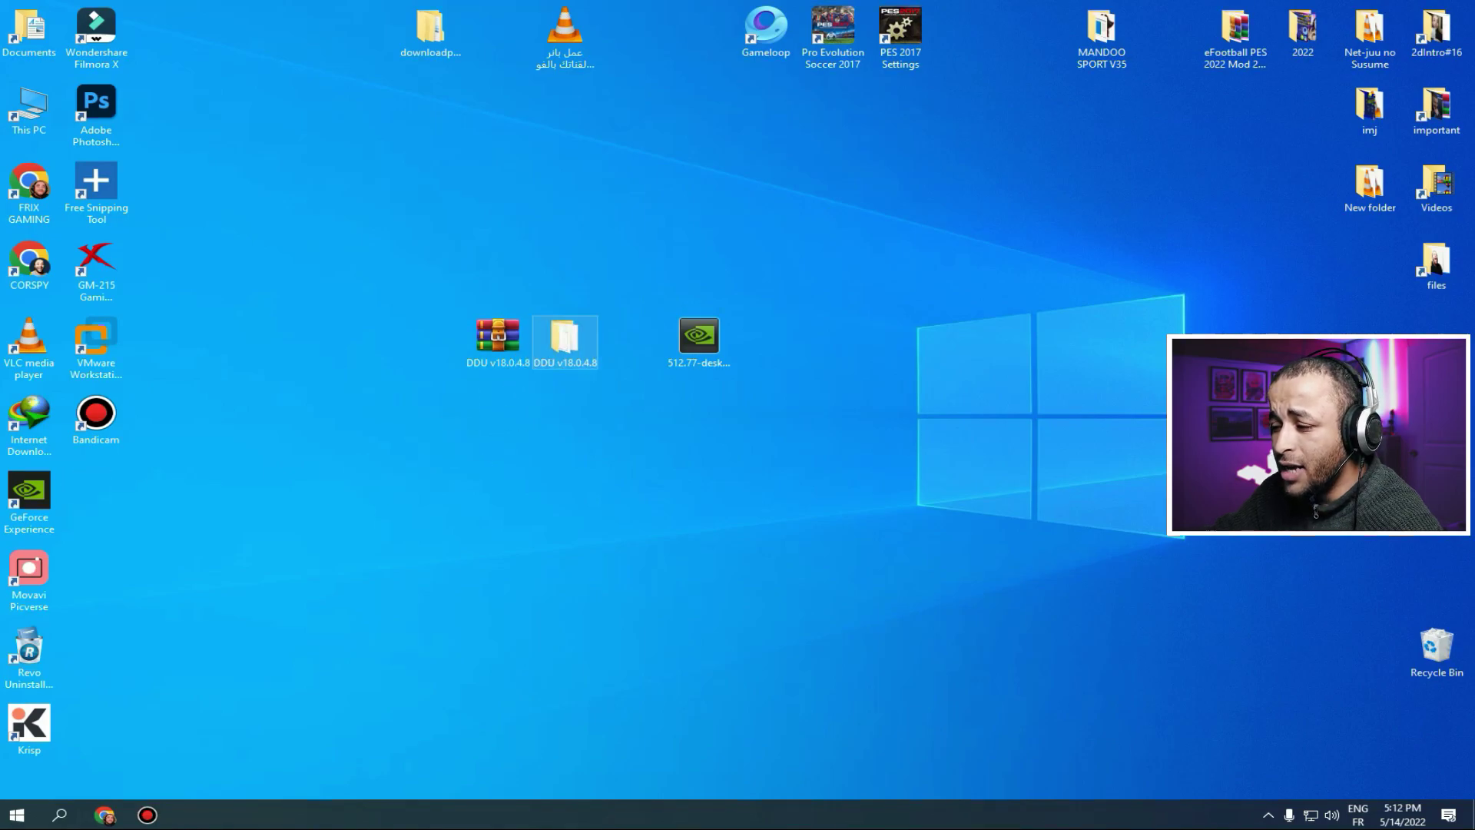
# - Launch Display Driver Uninstaller from the extracted DDU v18.0.4.8 folder and close the folder window
pyautogui.doubleClick(566, 338)
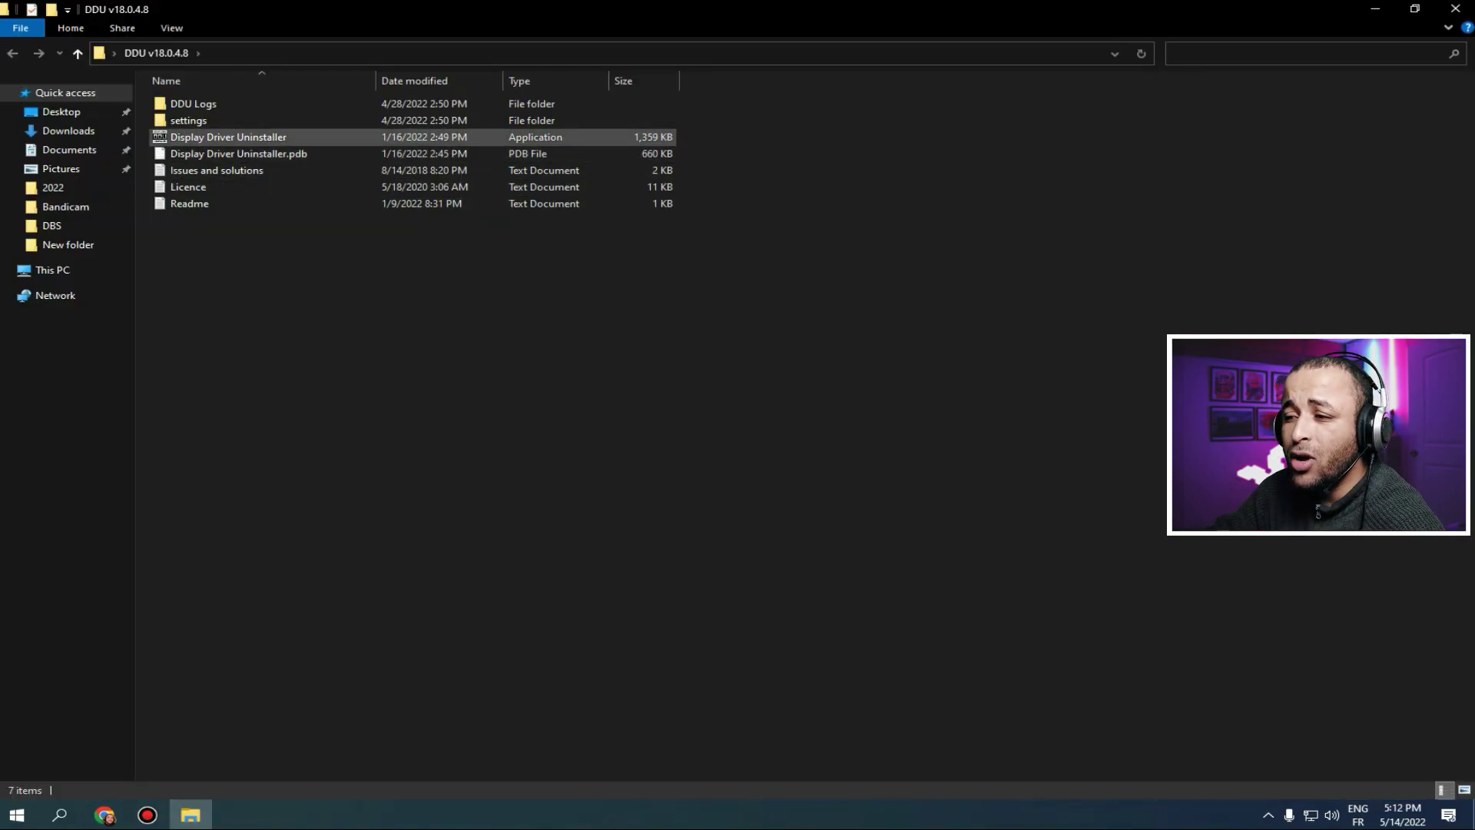
pyautogui.rightClick(240, 140)
pyautogui.click(320, 172)
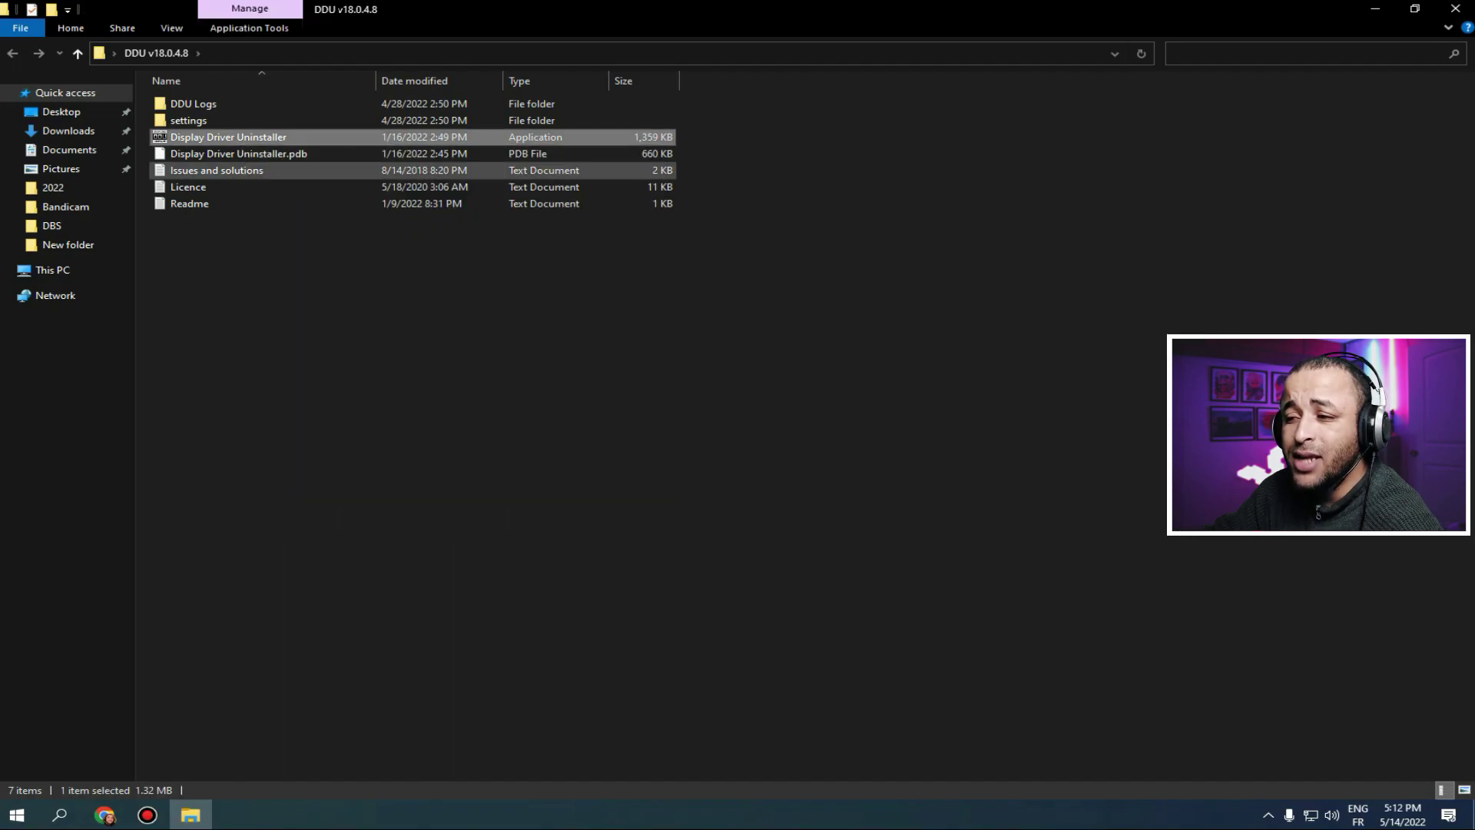
pyautogui.click(1455, 8)
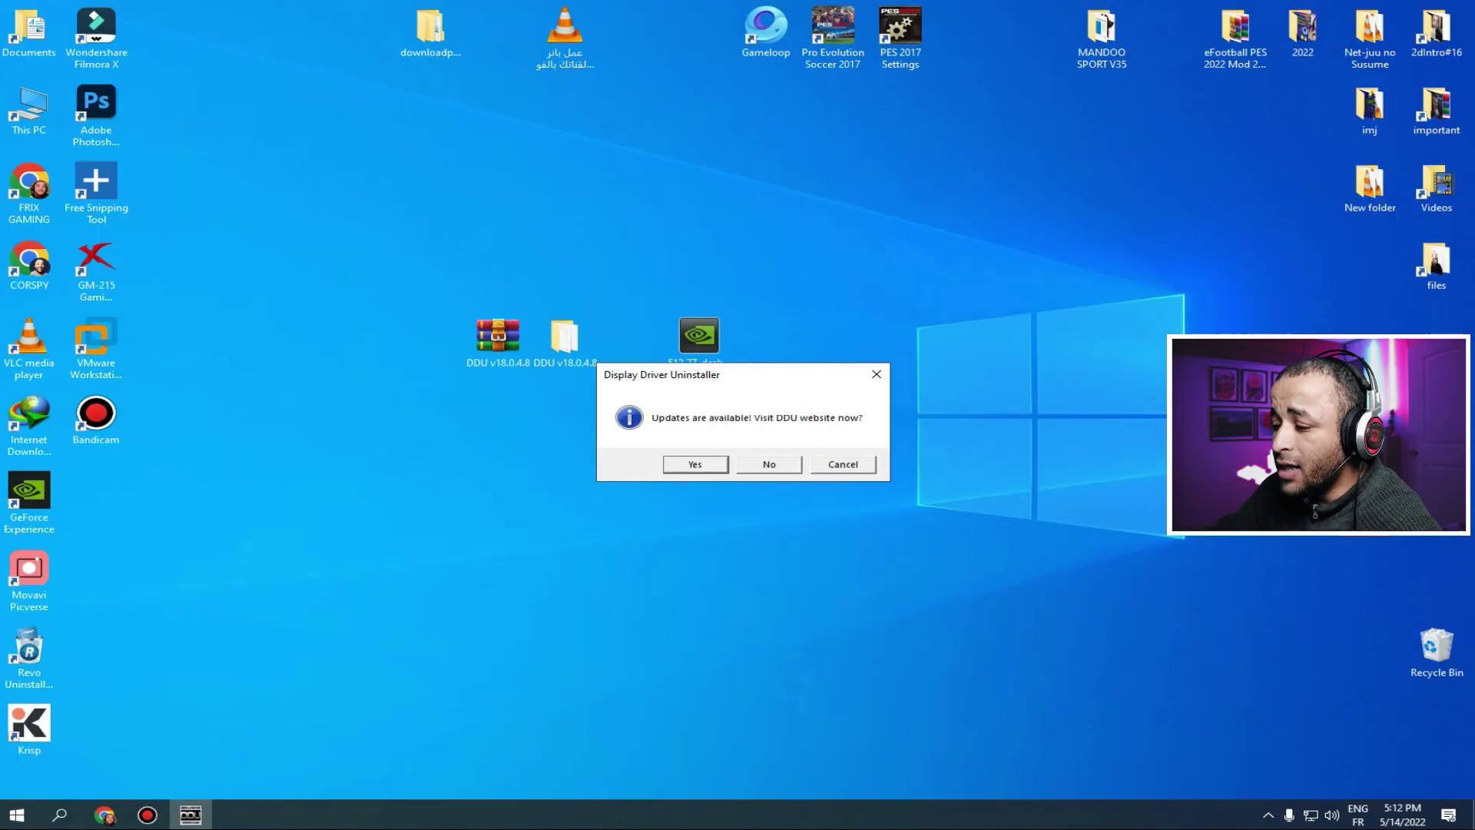
# - Decline visiting the DDU website for updates and dismiss the limited-support and Safe Mode notices
pyautogui.moveTo(743, 376); pyautogui.dragTo(684, 428)
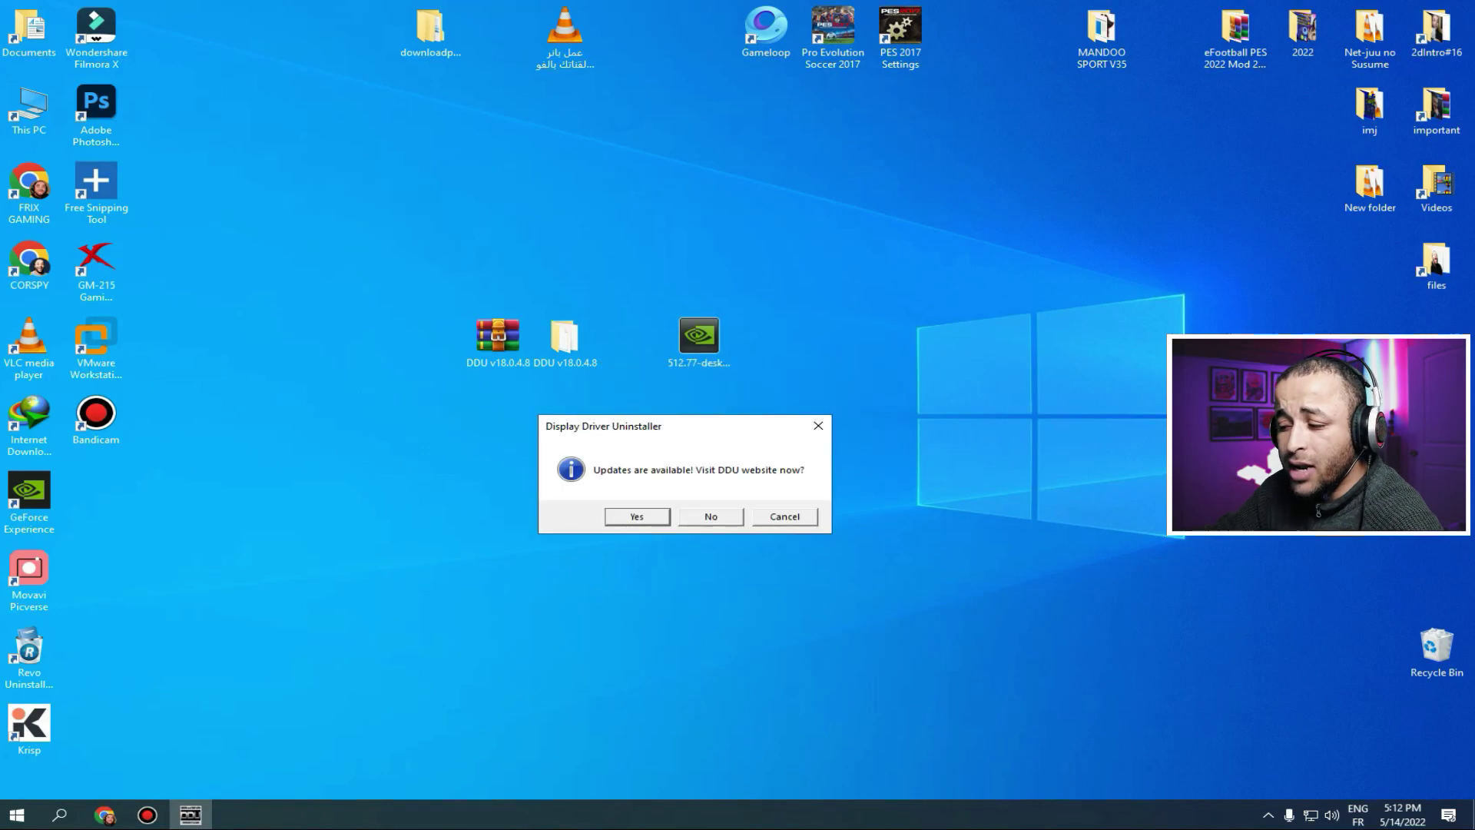
pyautogui.press('Tab')
pyautogui.press('Return')
pyautogui.press('Return')
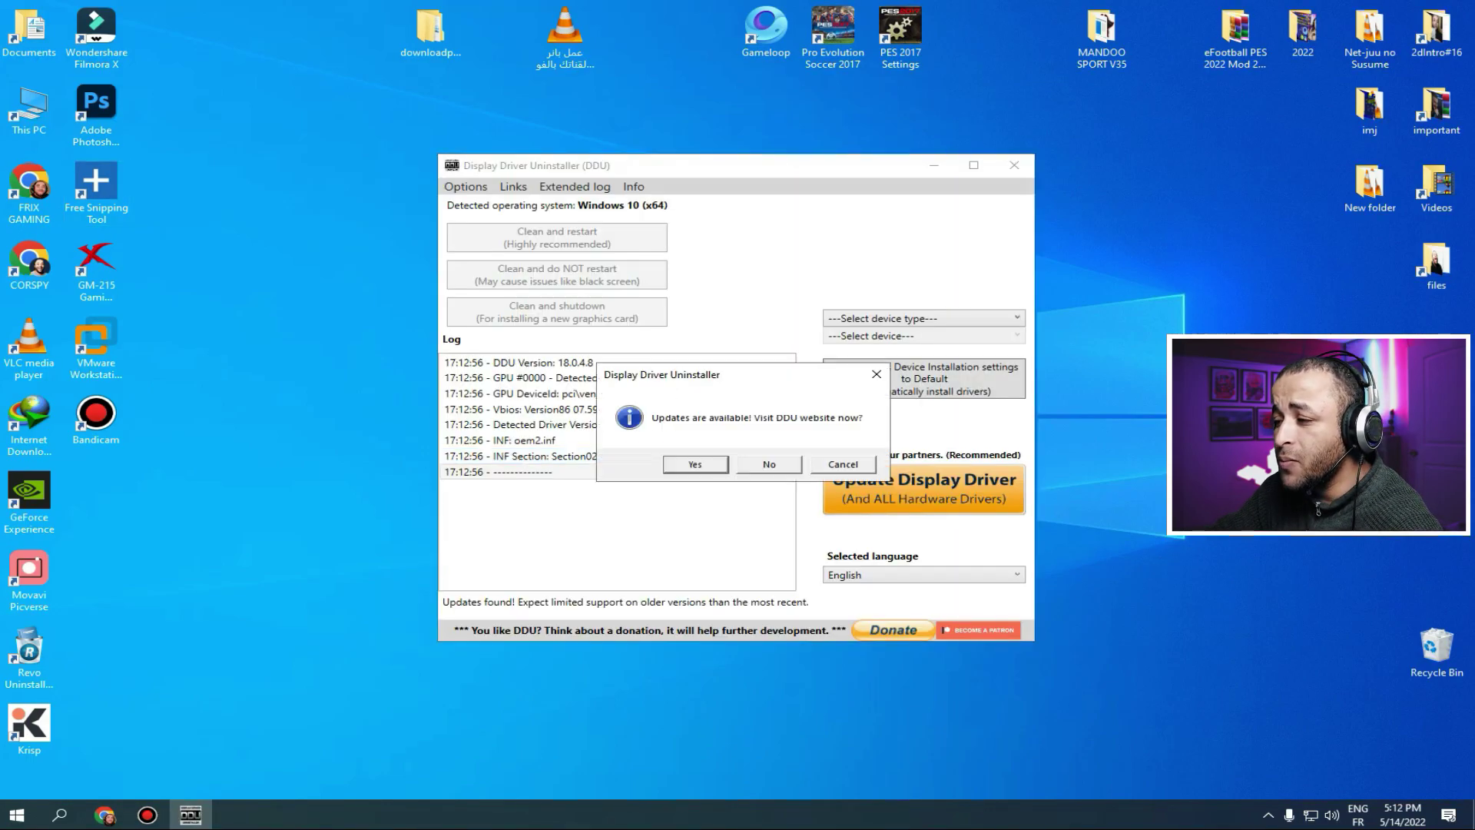
pyautogui.press('Tab')
pyautogui.press('Return')
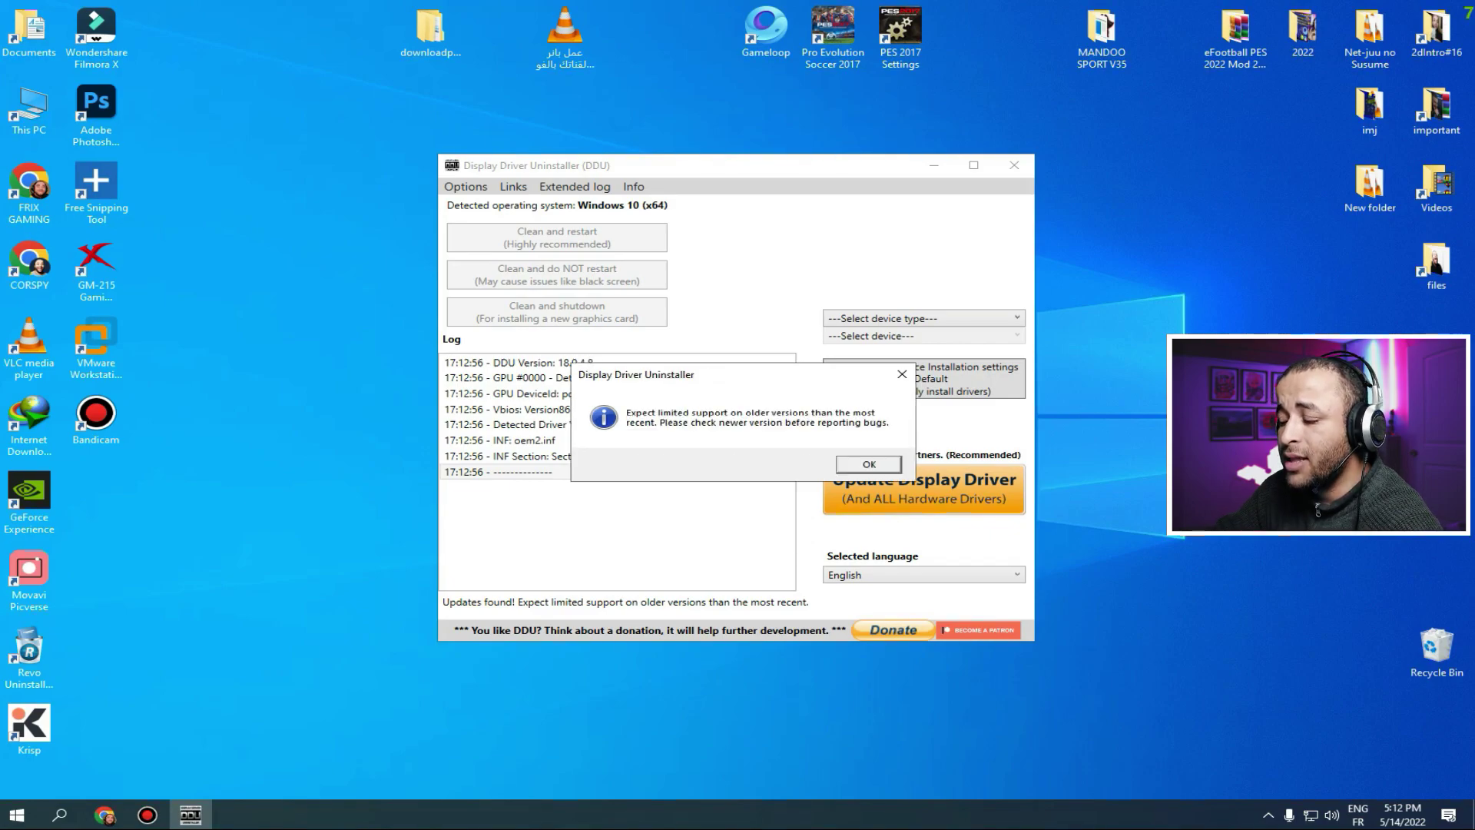
pyautogui.press('Return')
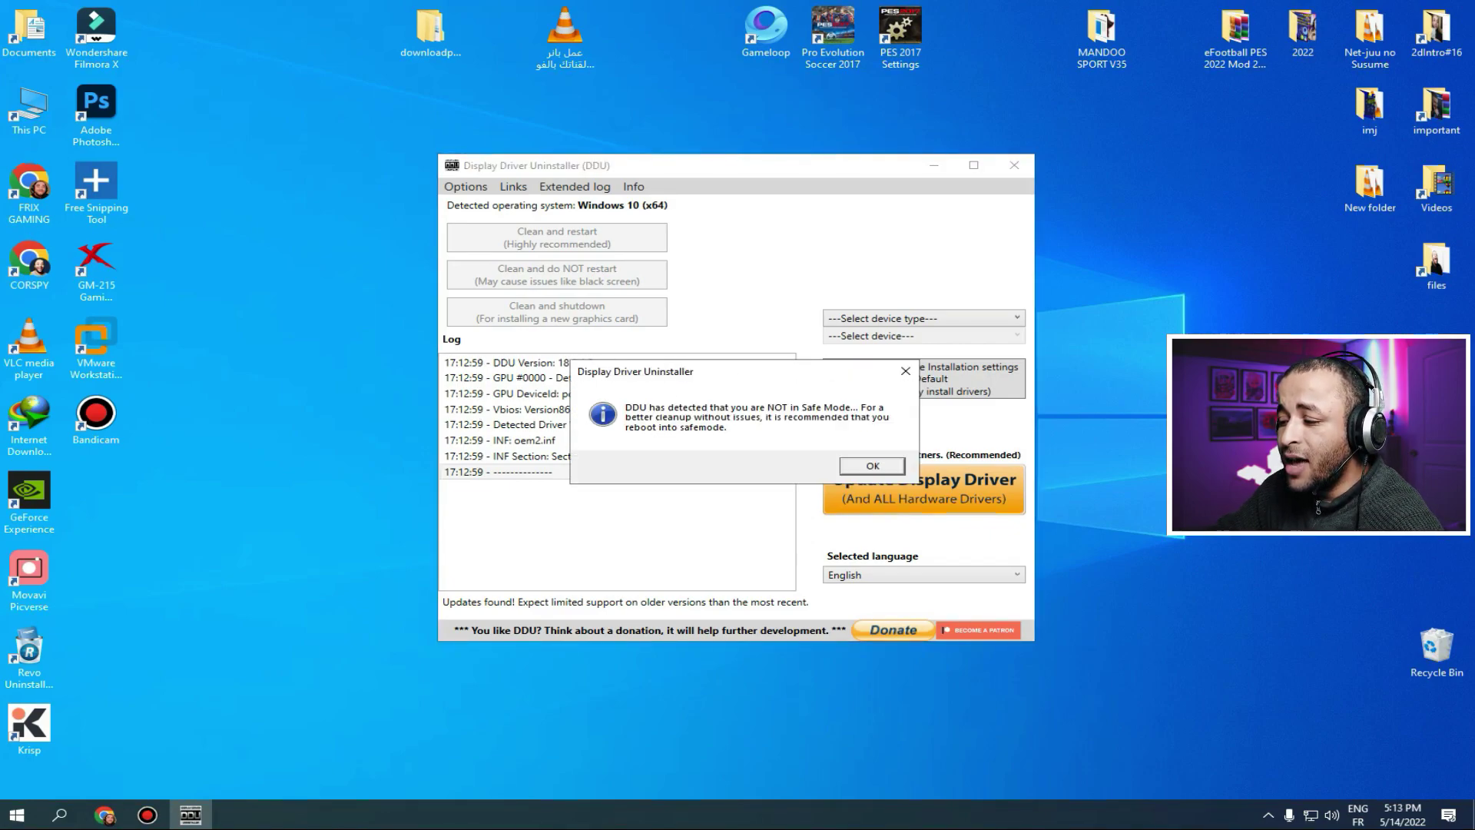
pyautogui.press('Return')
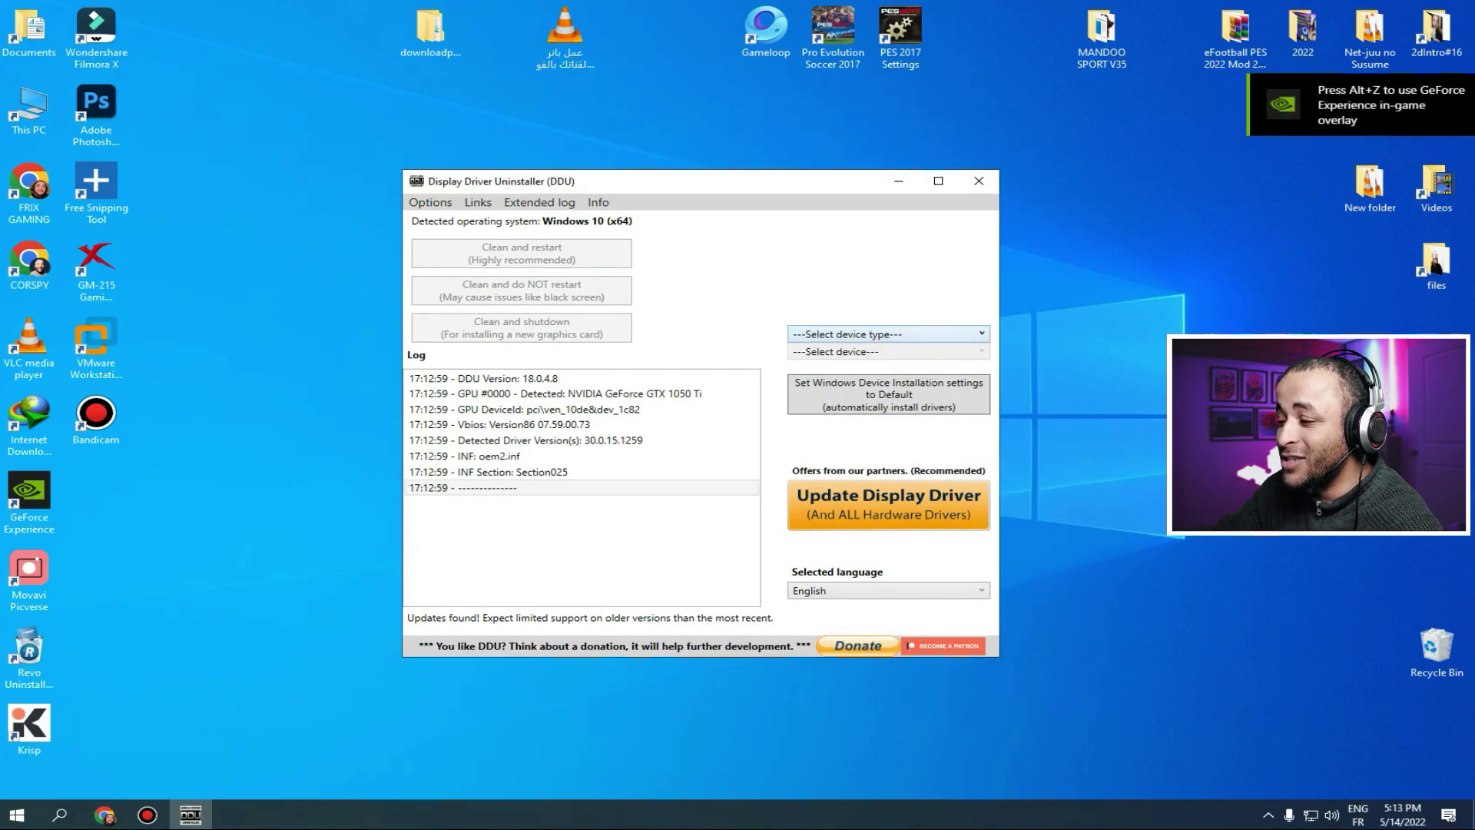
# - Set the device type to GPU and the device to NVIDIA in Display Driver Uninstaller
pyautogui.click(888, 333)
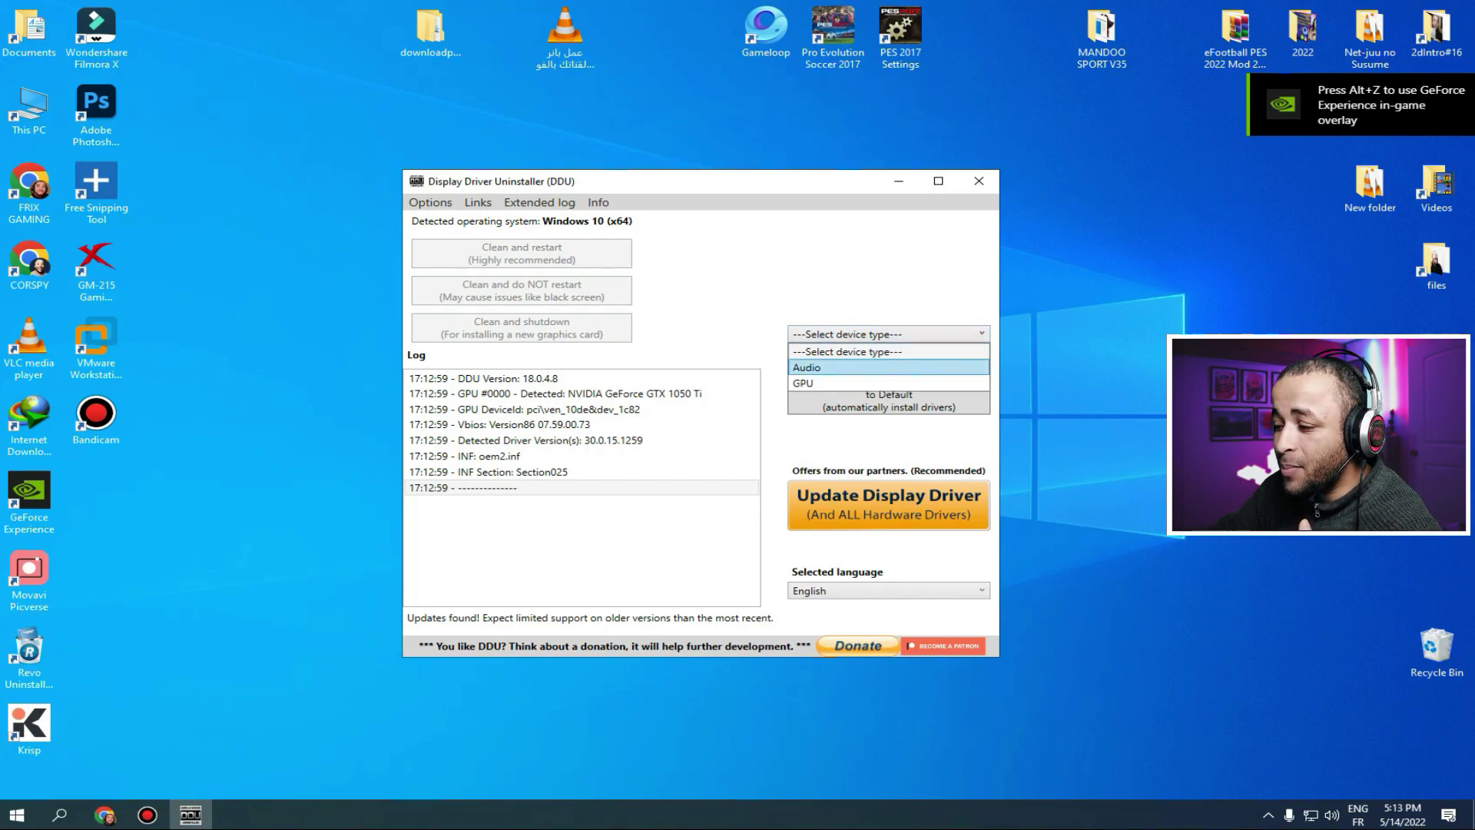
pyautogui.press('Down')
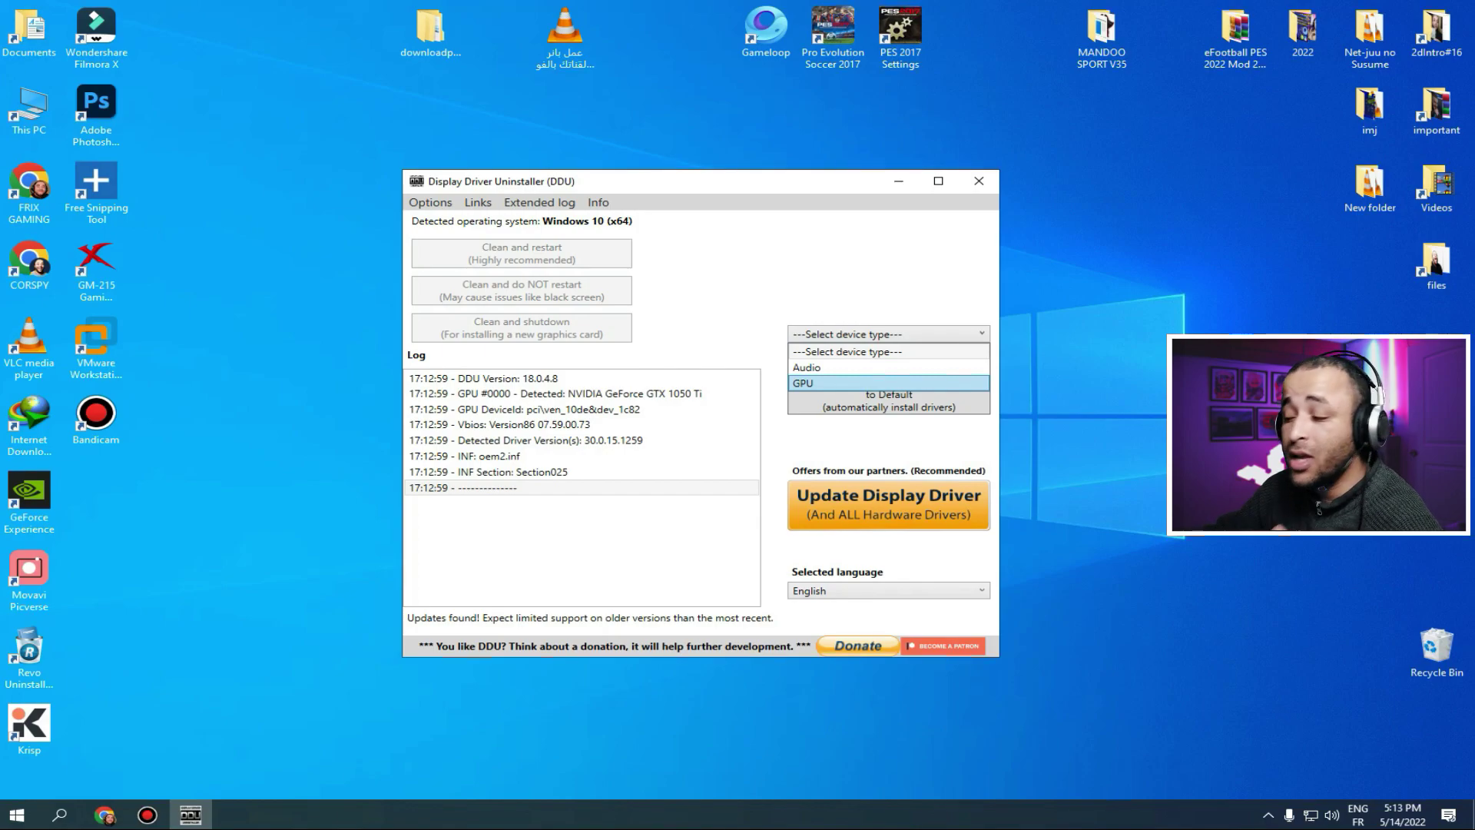
pyautogui.press('Return')
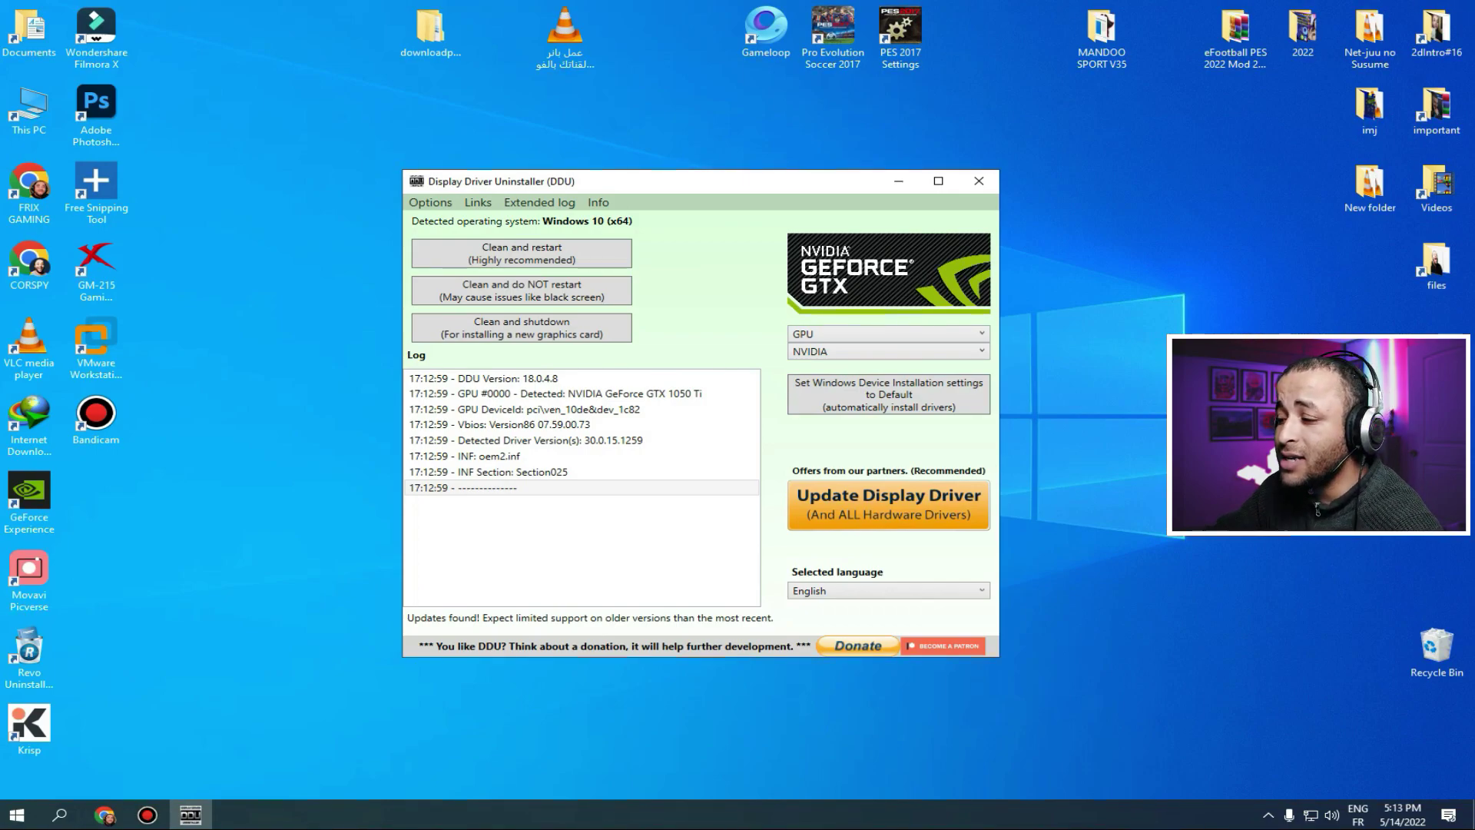
pyautogui.click(887, 352)
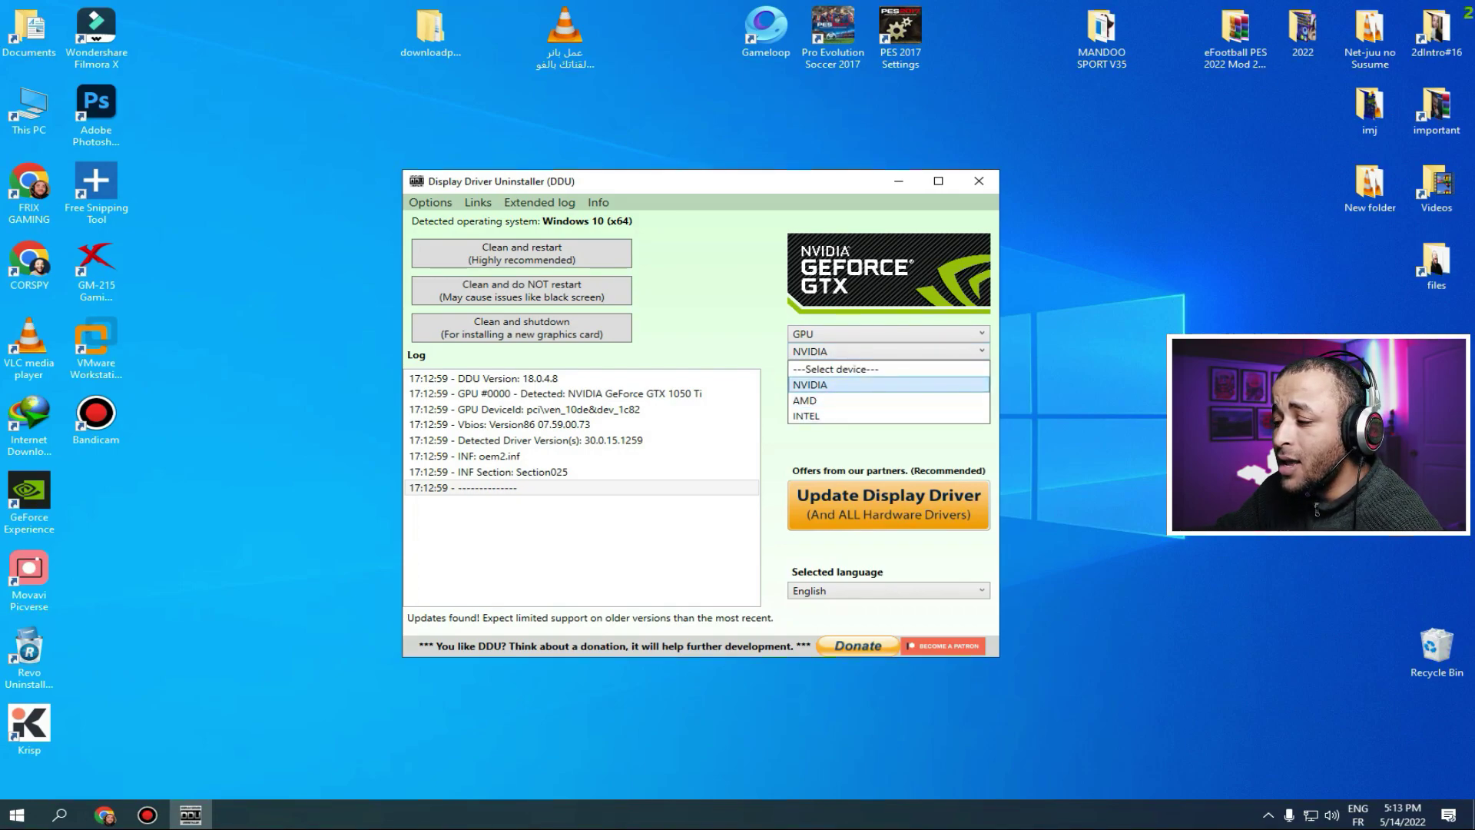
pyautogui.click(887, 384)
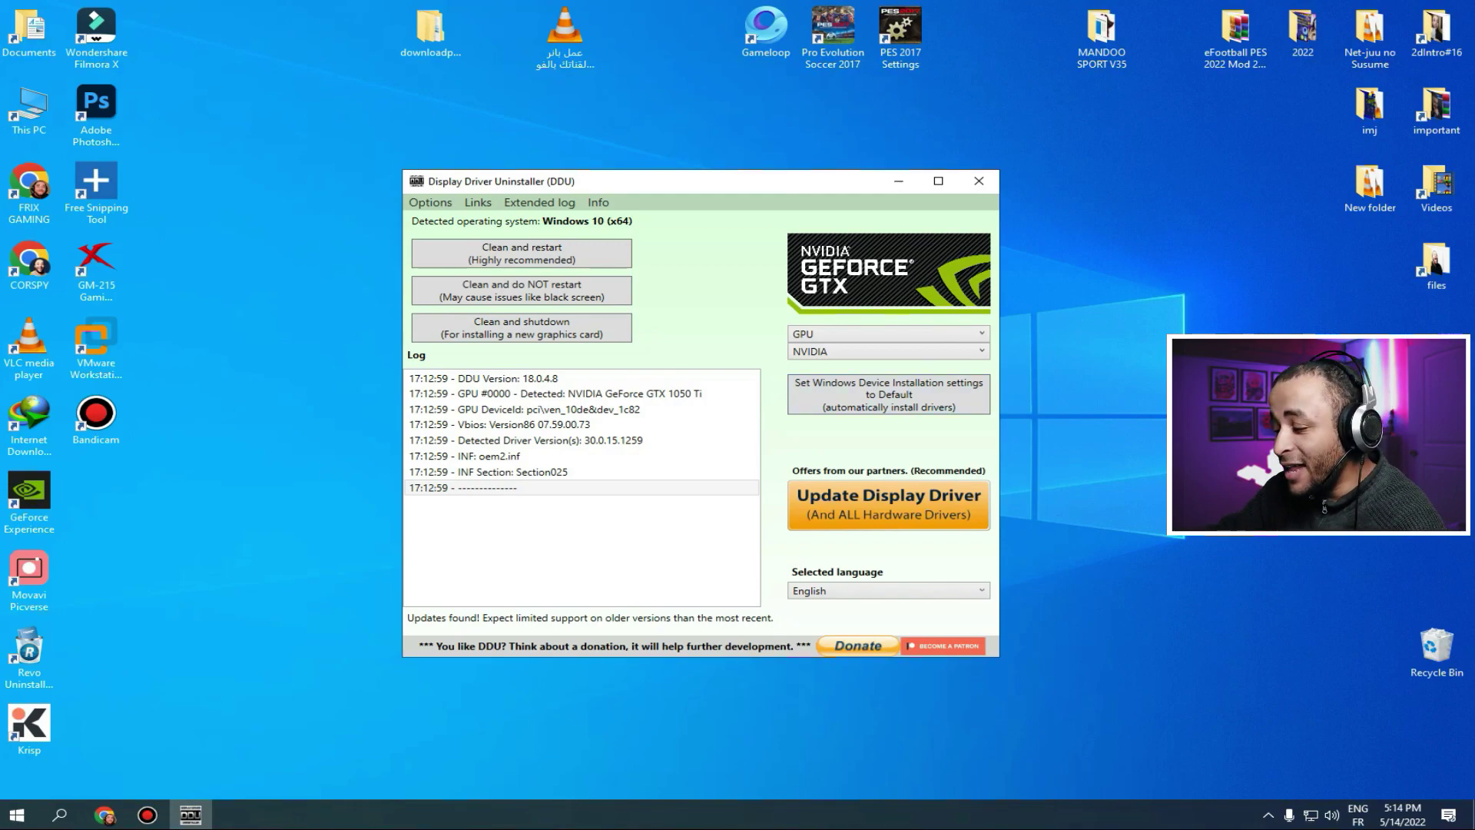
# - Open the Windows Ethernet settings and go to the adapter options listing the network connections
pyautogui.click(1310, 814)
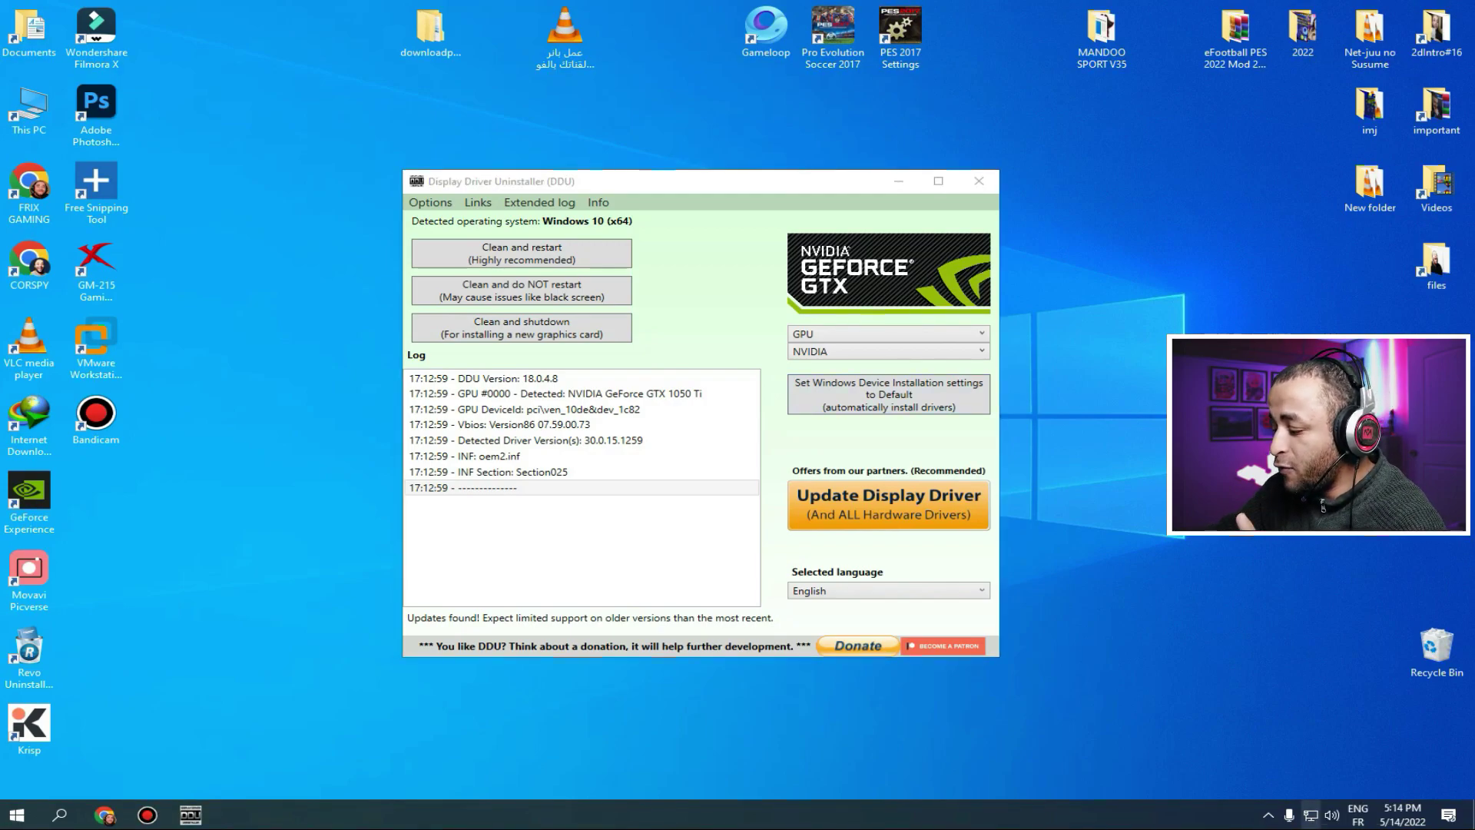
pyautogui.rightClick(1310, 816)
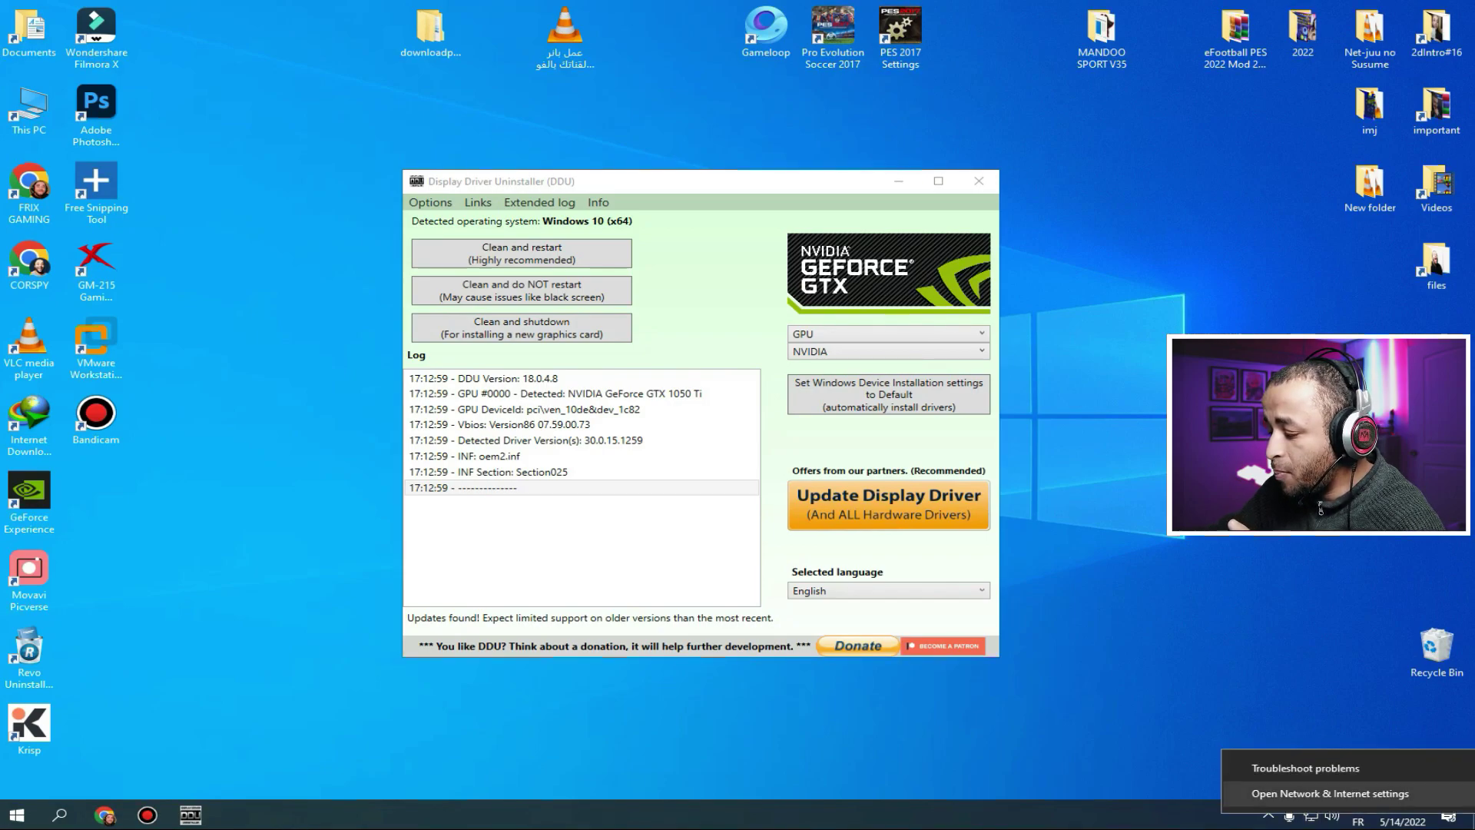
pyautogui.click(1330, 794)
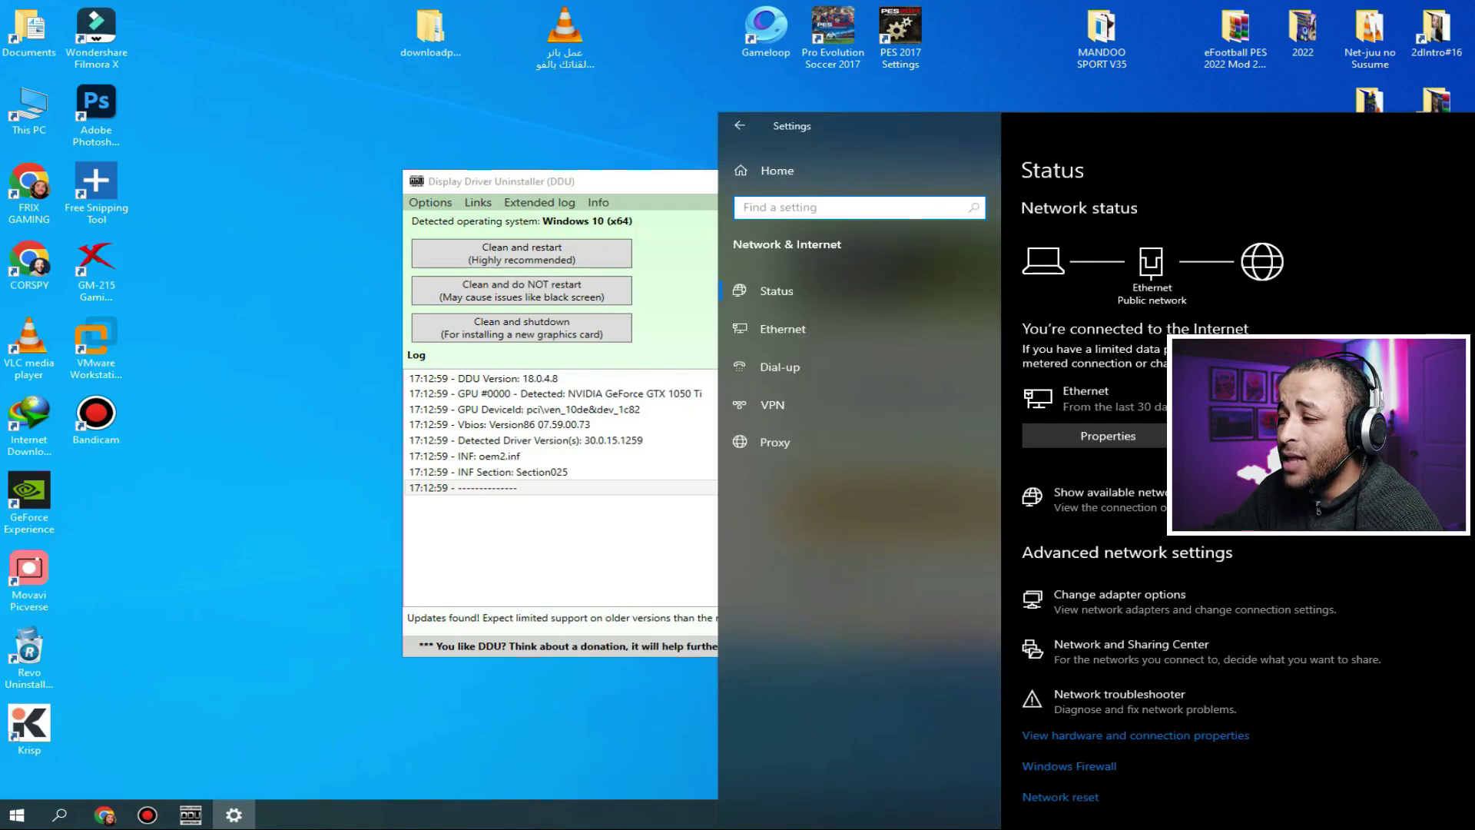
pyautogui.moveTo(460, 182); pyautogui.dragTo(171, 117)
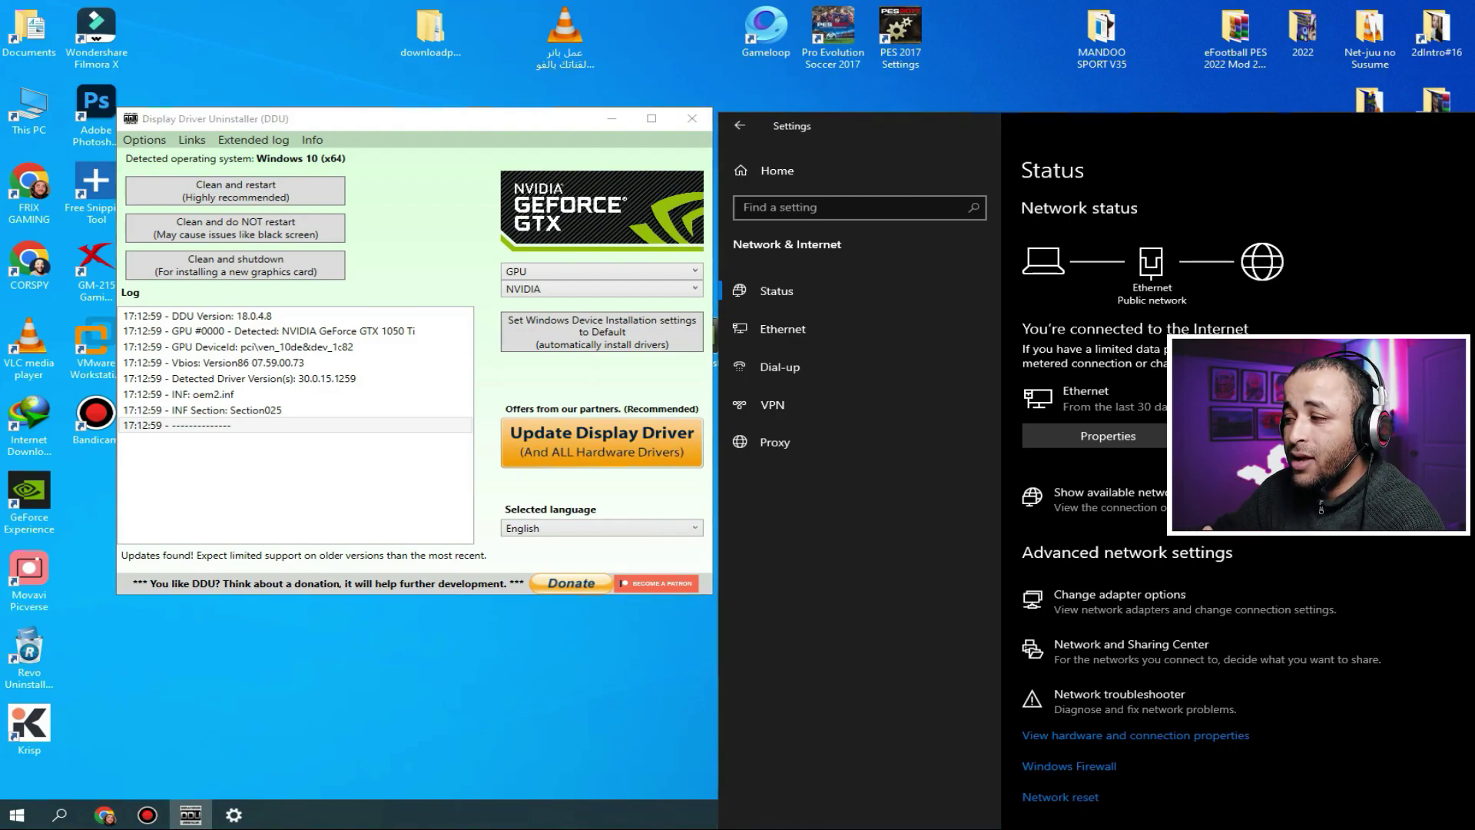
pyautogui.moveTo(922, 125); pyautogui.dragTo(729, 127)
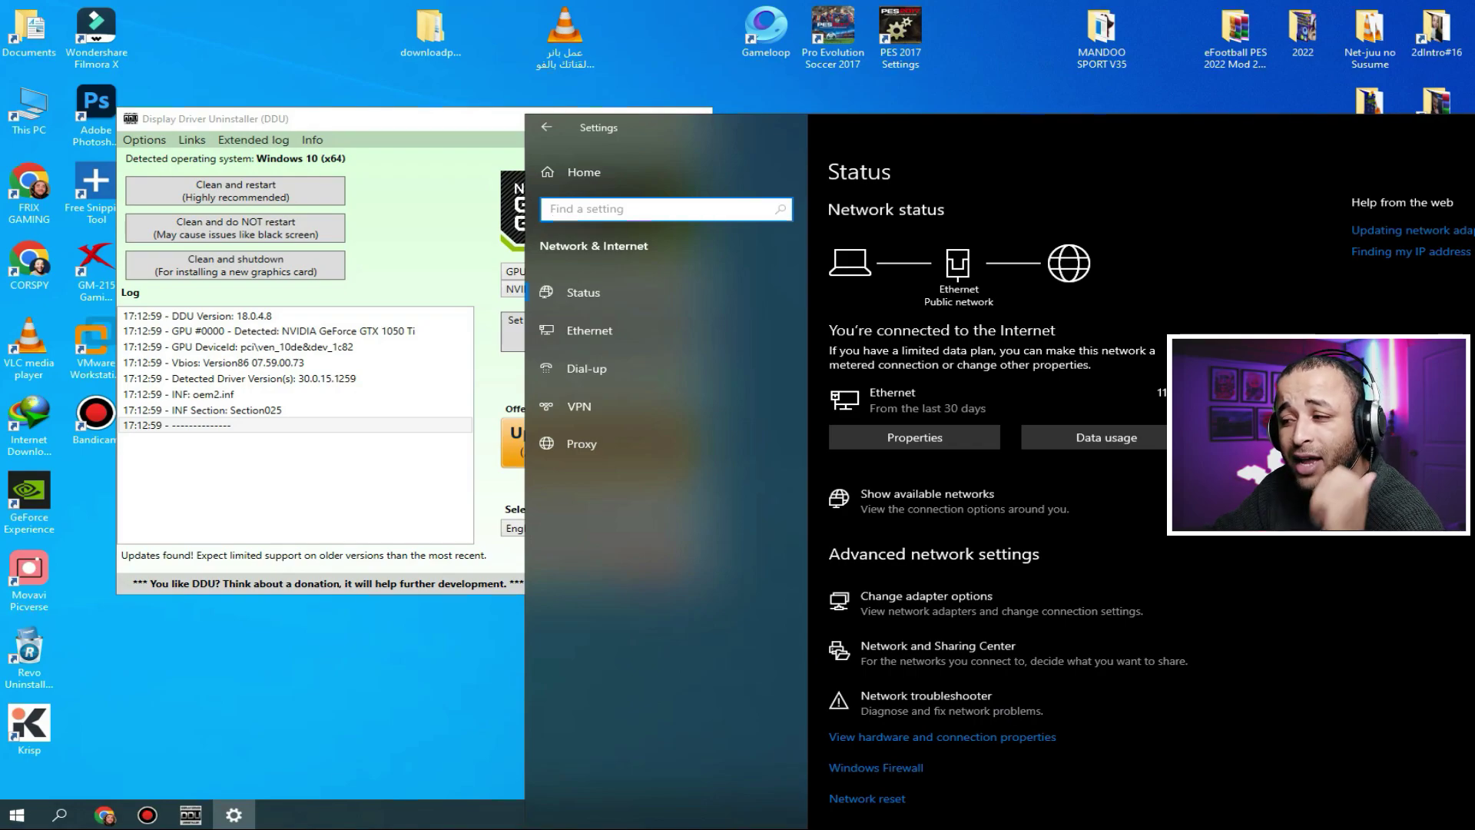
pyautogui.click(588, 331)
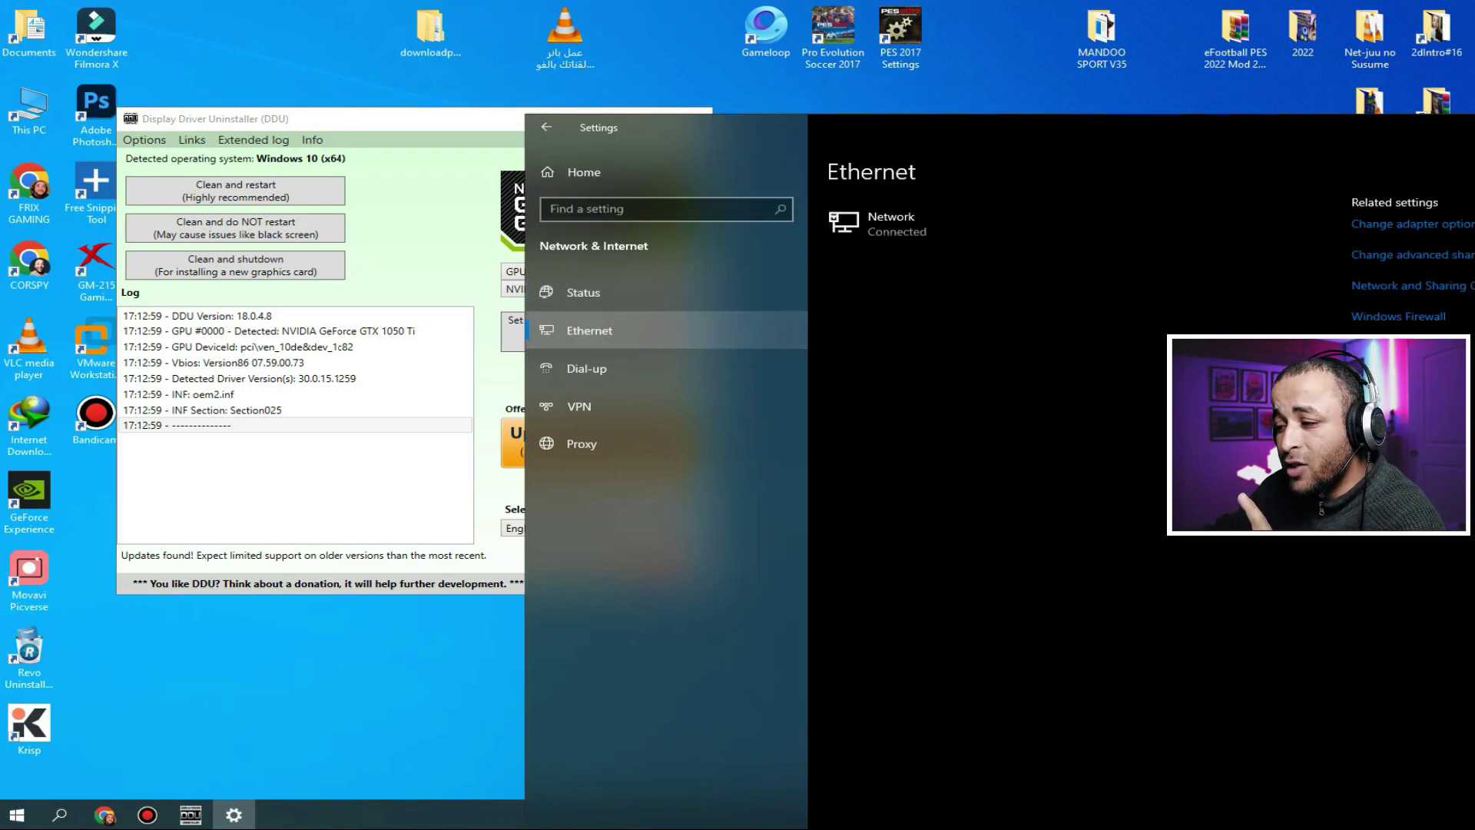
pyautogui.moveTo(730, 127); pyautogui.dragTo(474, 132)
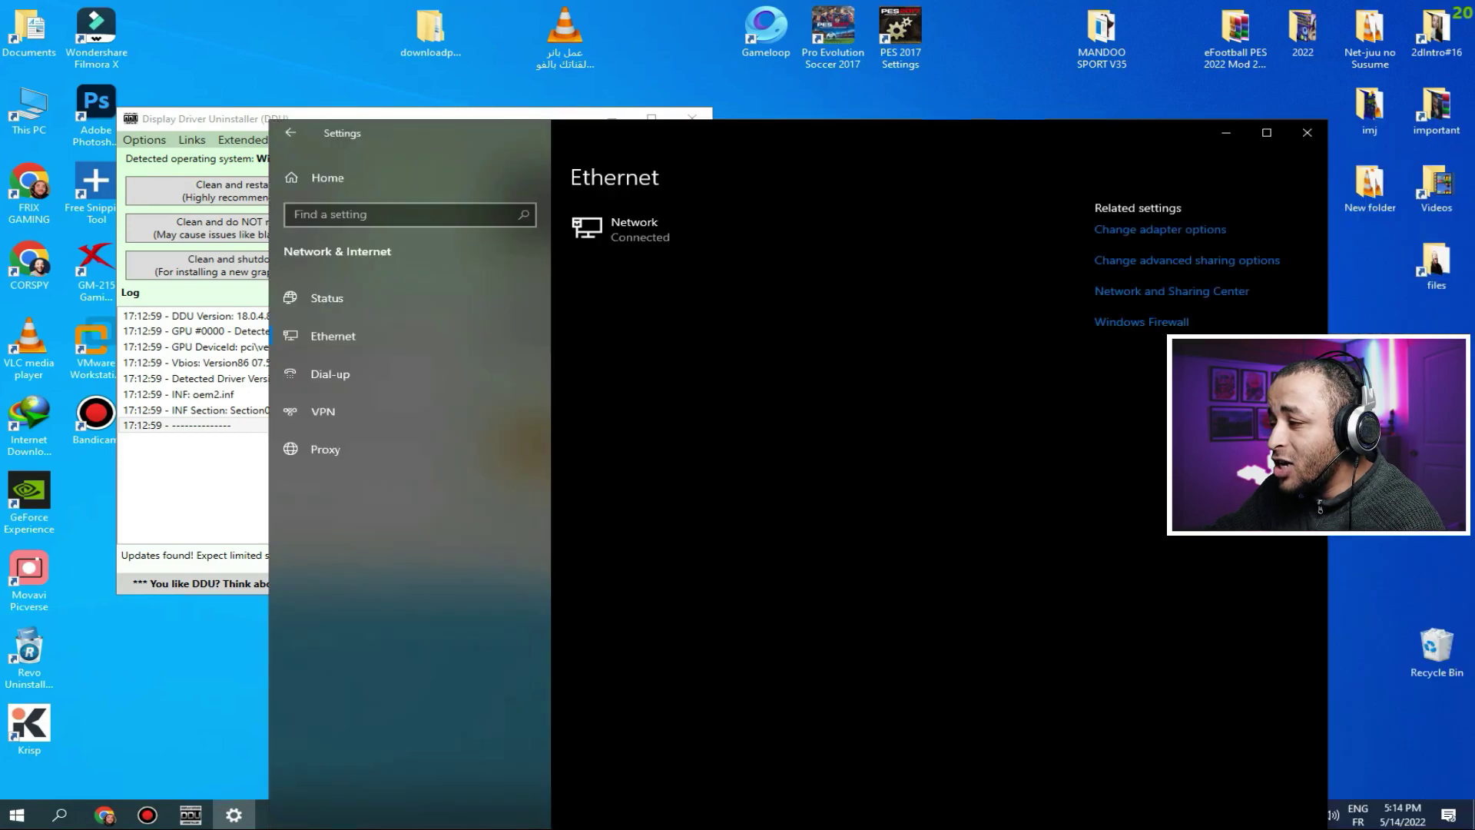
pyautogui.click(1160, 229)
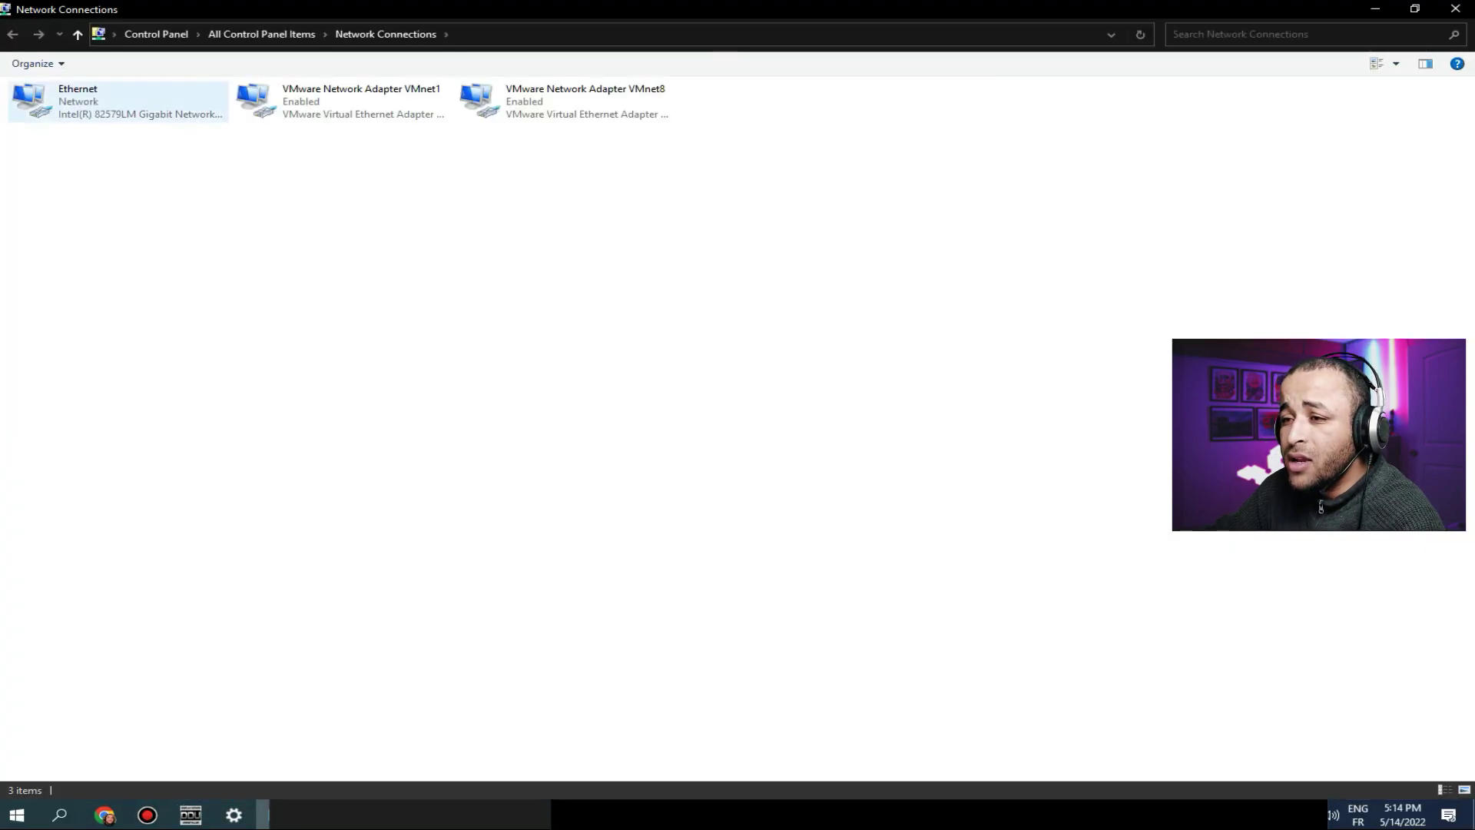
# - View the commands available for the Ethernet adapter, including Disable, without applying any, and close both network windows
pyautogui.rightClick(94, 96)
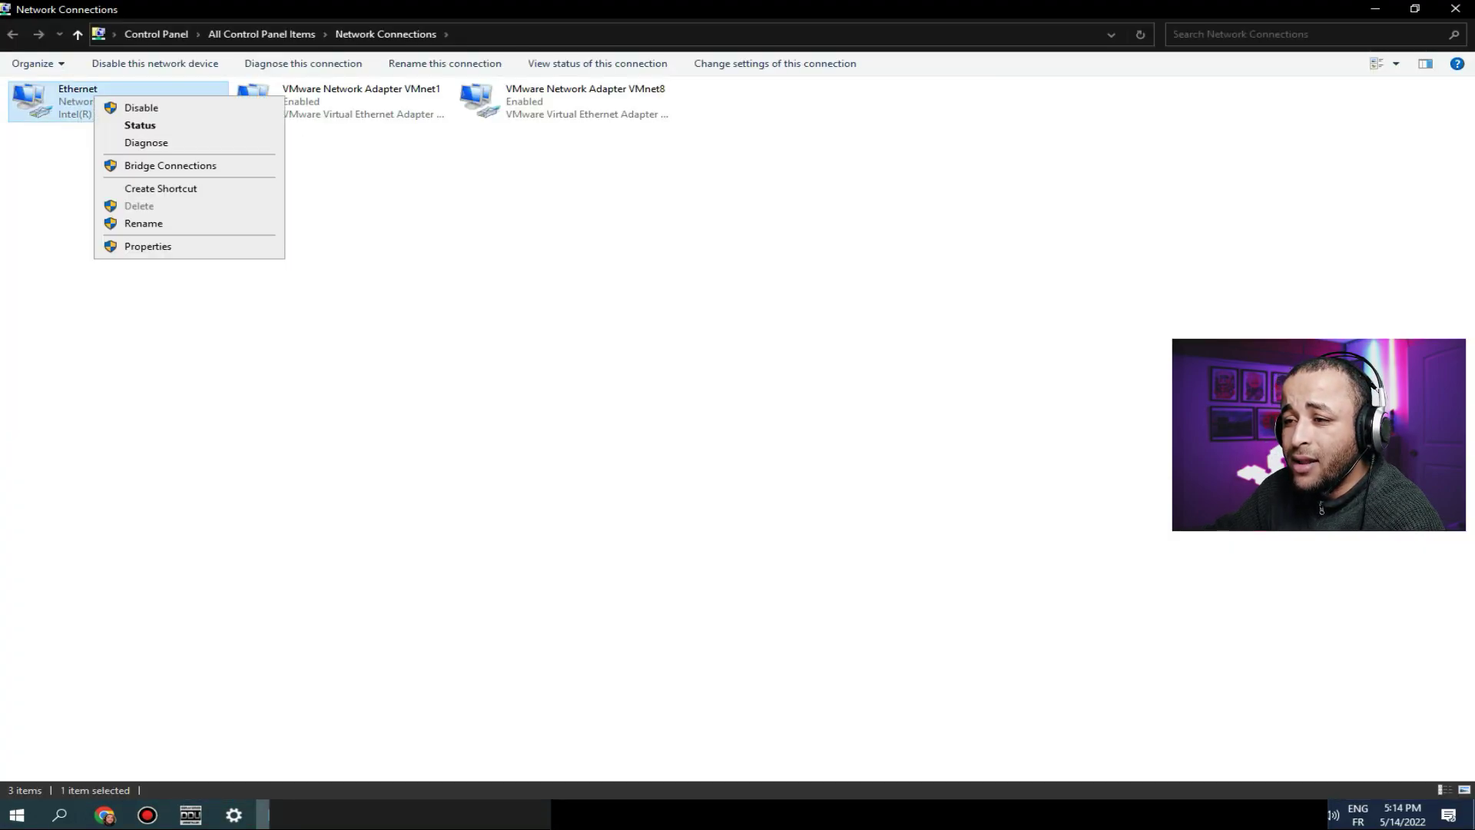
pyautogui.click(460, 231)
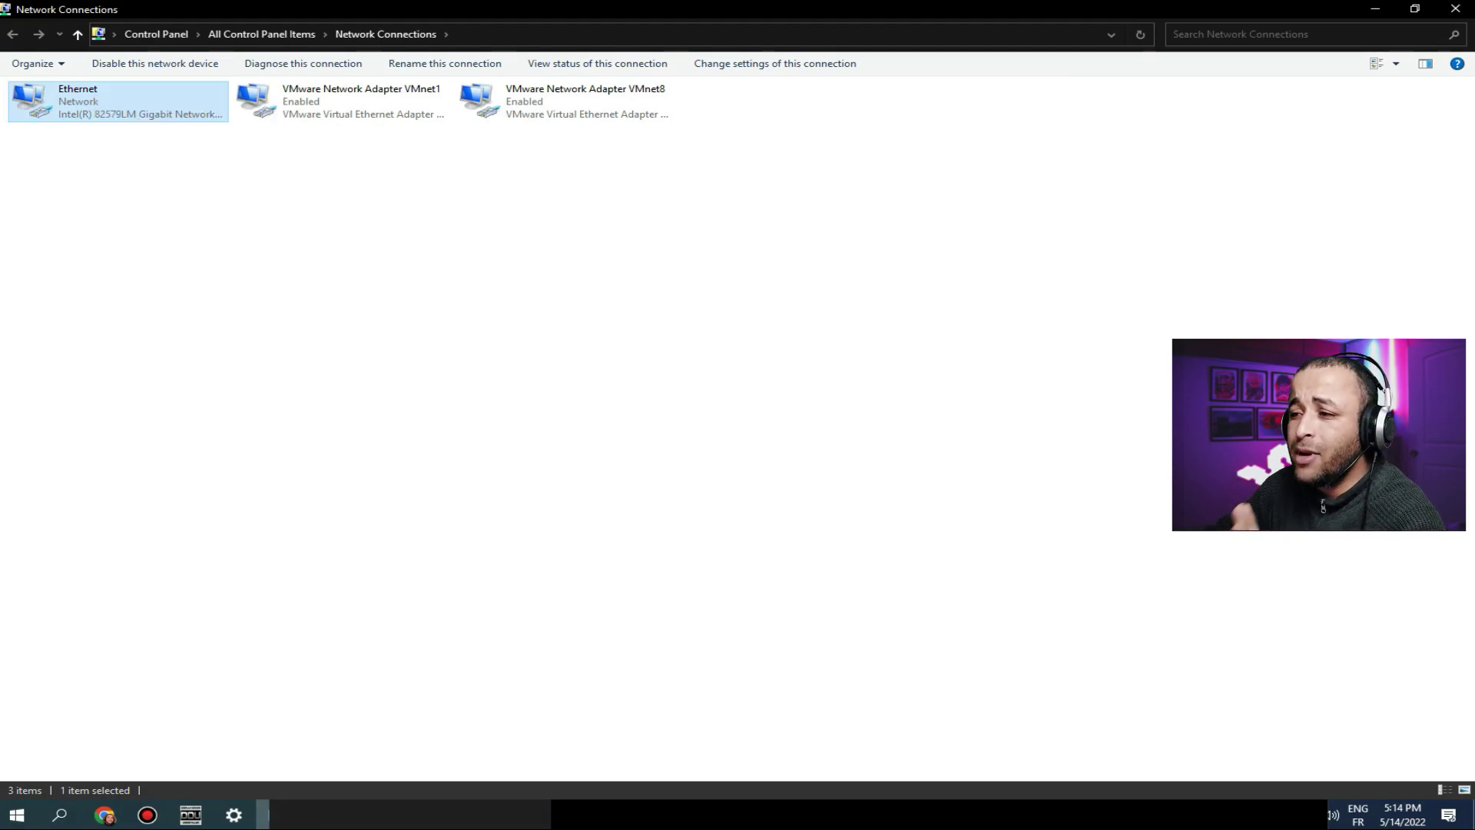
pyautogui.click(461, 230)
pyautogui.click(1454, 8)
pyautogui.click(1307, 132)
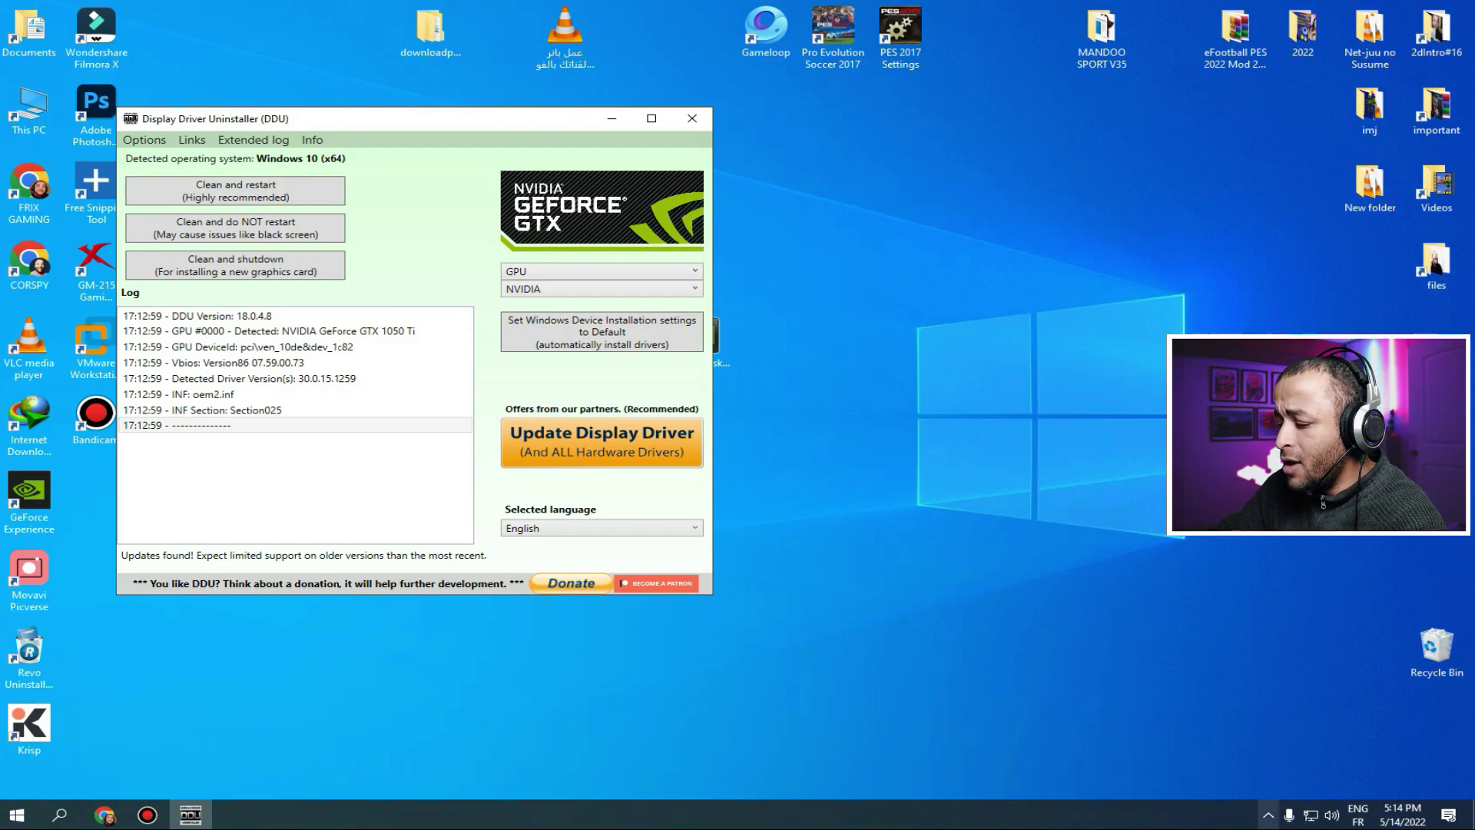
# - Start the Clean and restart operation to uninstall the current and previous NVIDIA drivers and reboot the computer
pyautogui.click(1268, 814)
pyautogui.click(1268, 814)
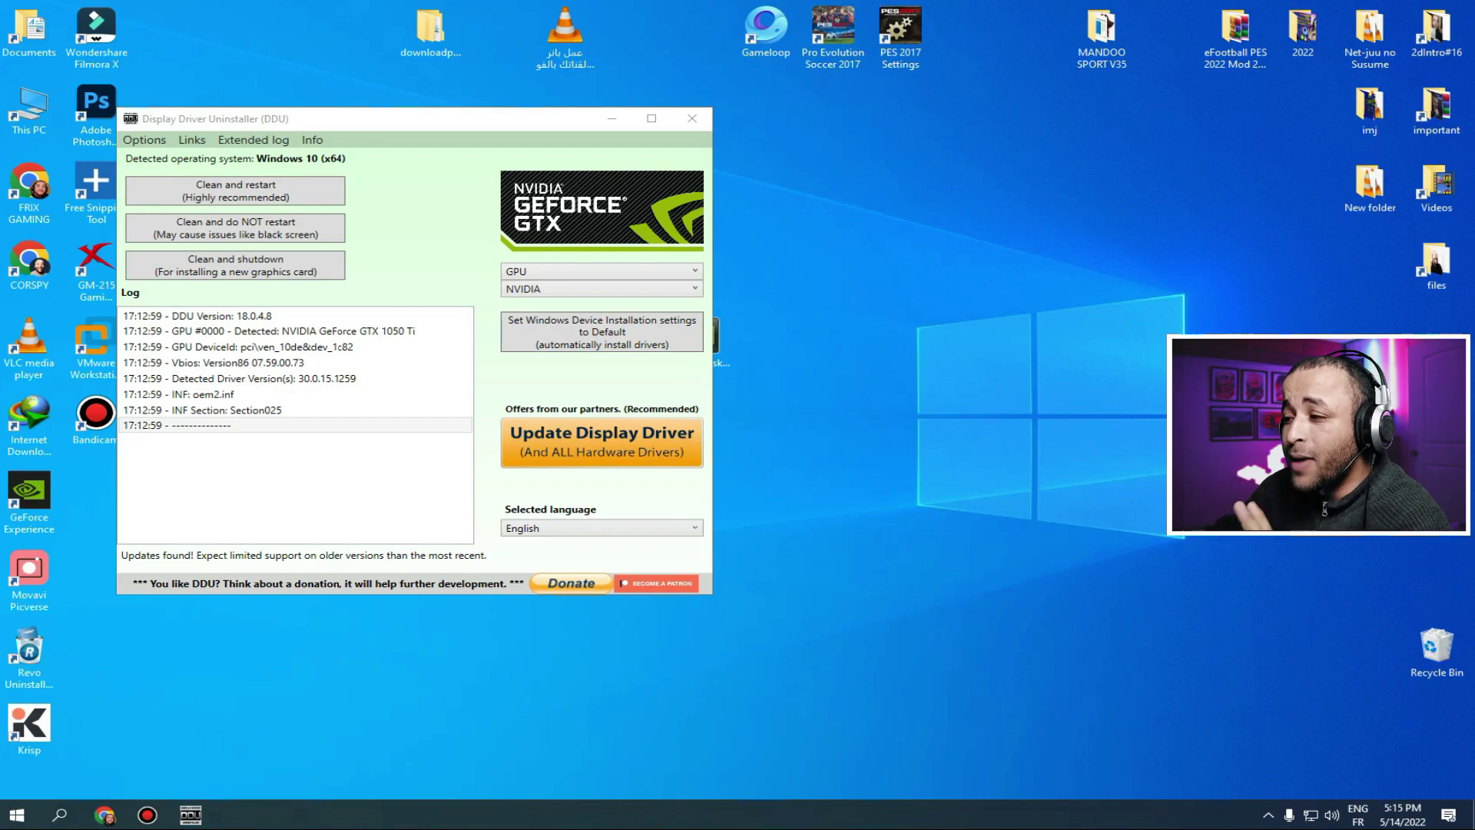
pyautogui.moveTo(540, 124); pyautogui.dragTo(762, 165)
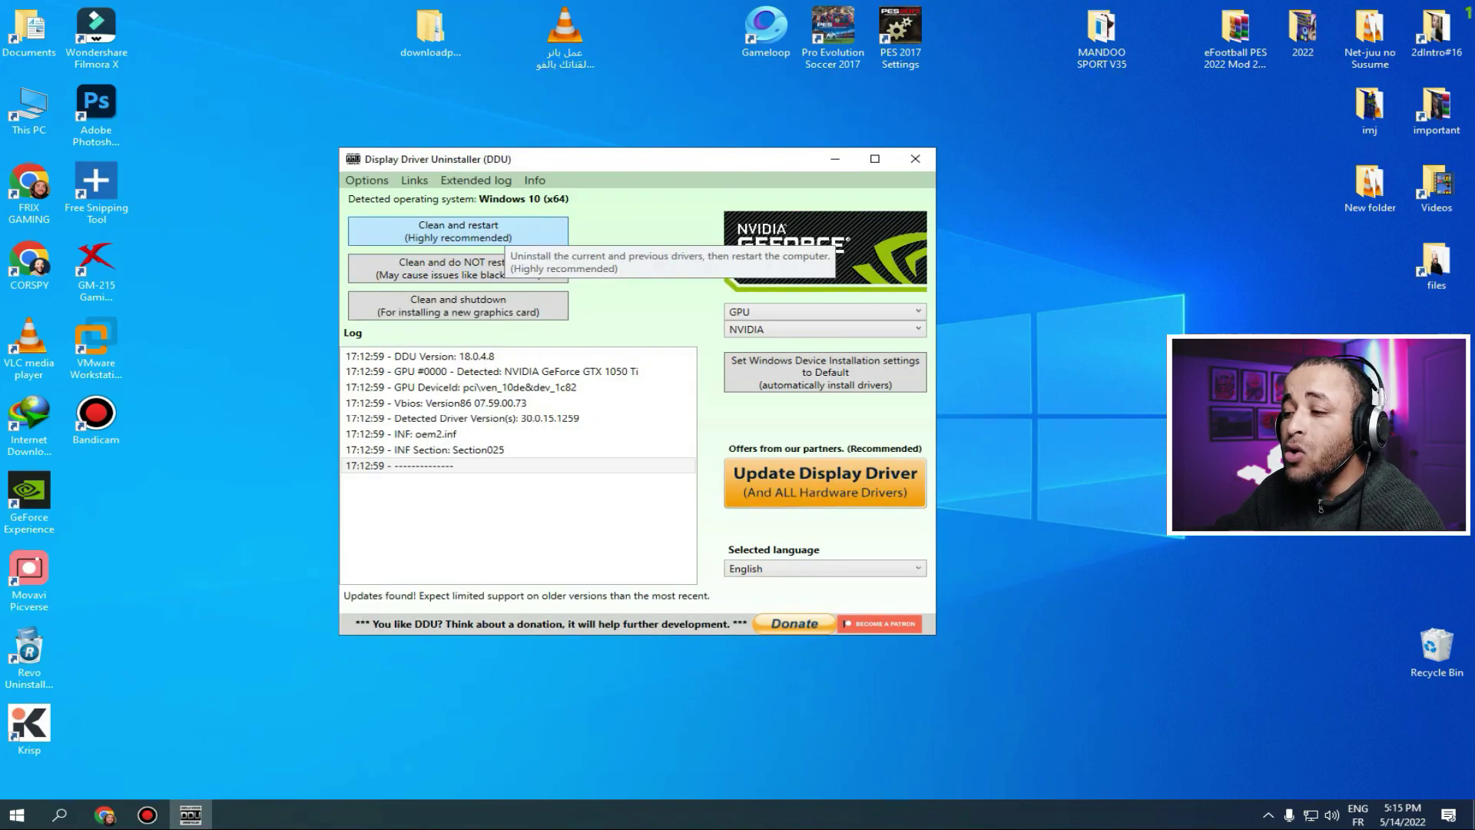
pyautogui.click(499, 232)
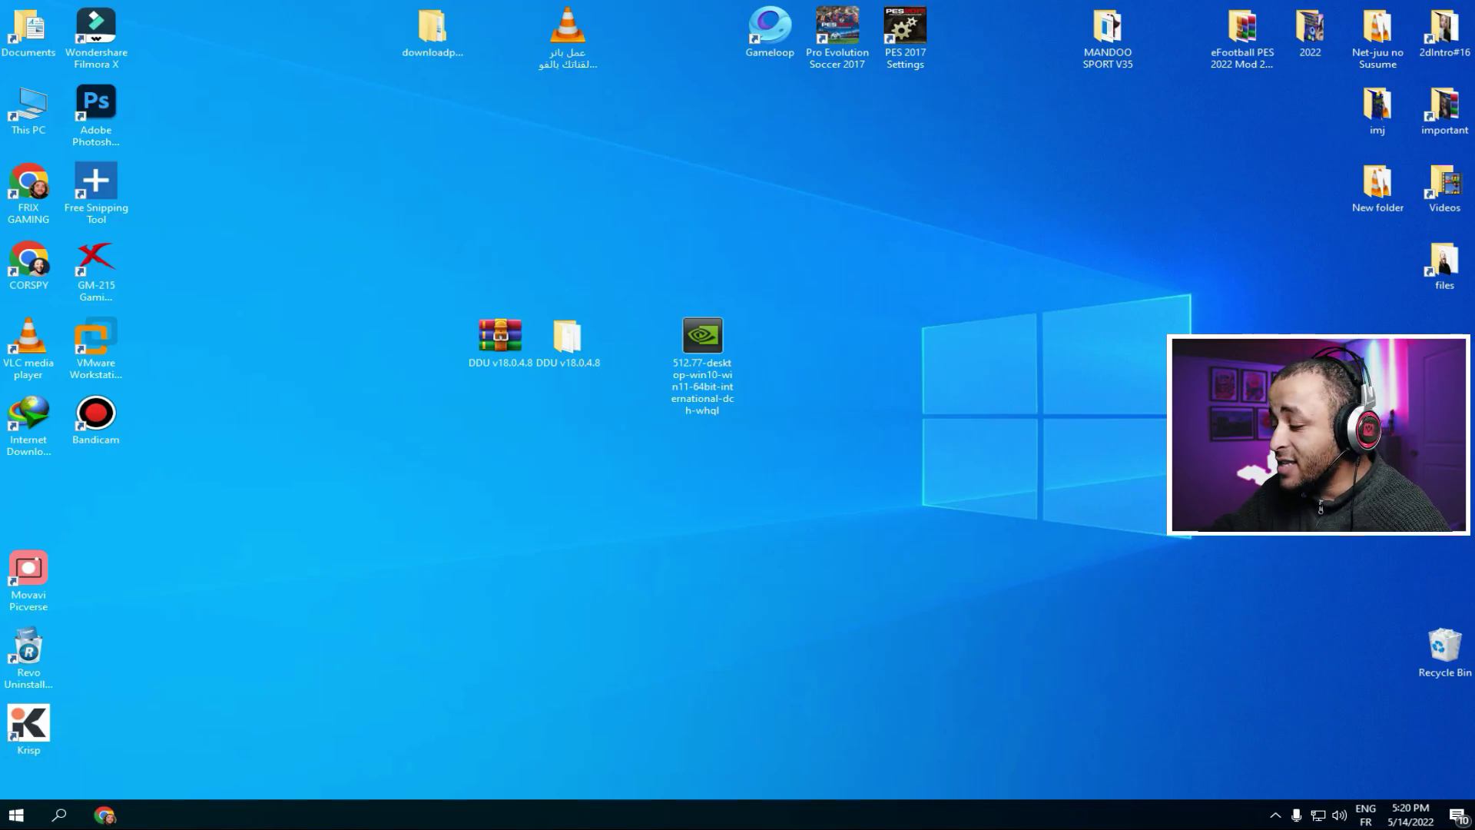
# - Check the hidden notification area icons after the restart and refresh the desktop
pyautogui.click(1275, 814)
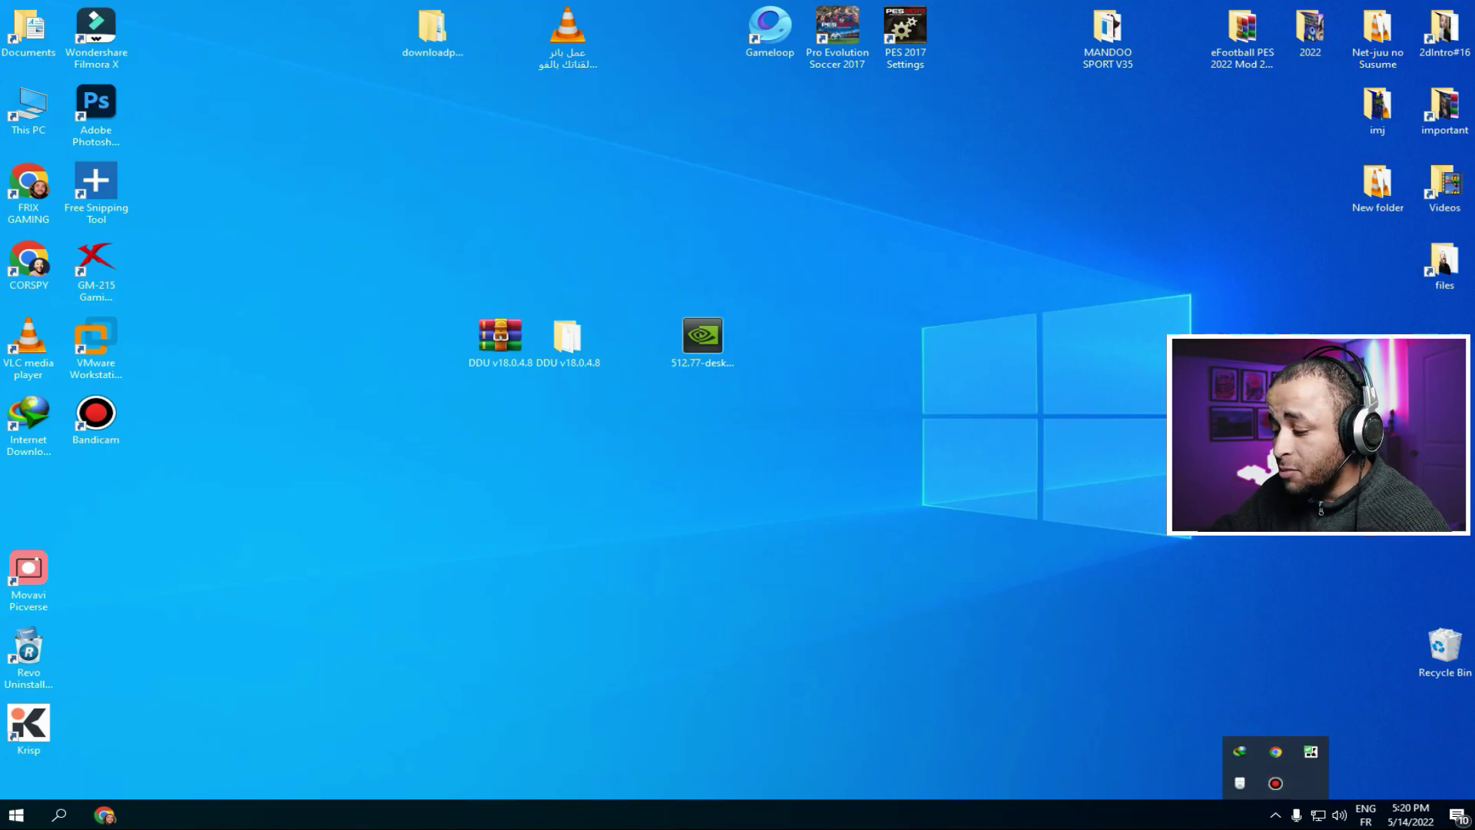
pyautogui.rightClick(1027, 454)
pyautogui.click(1068, 501)
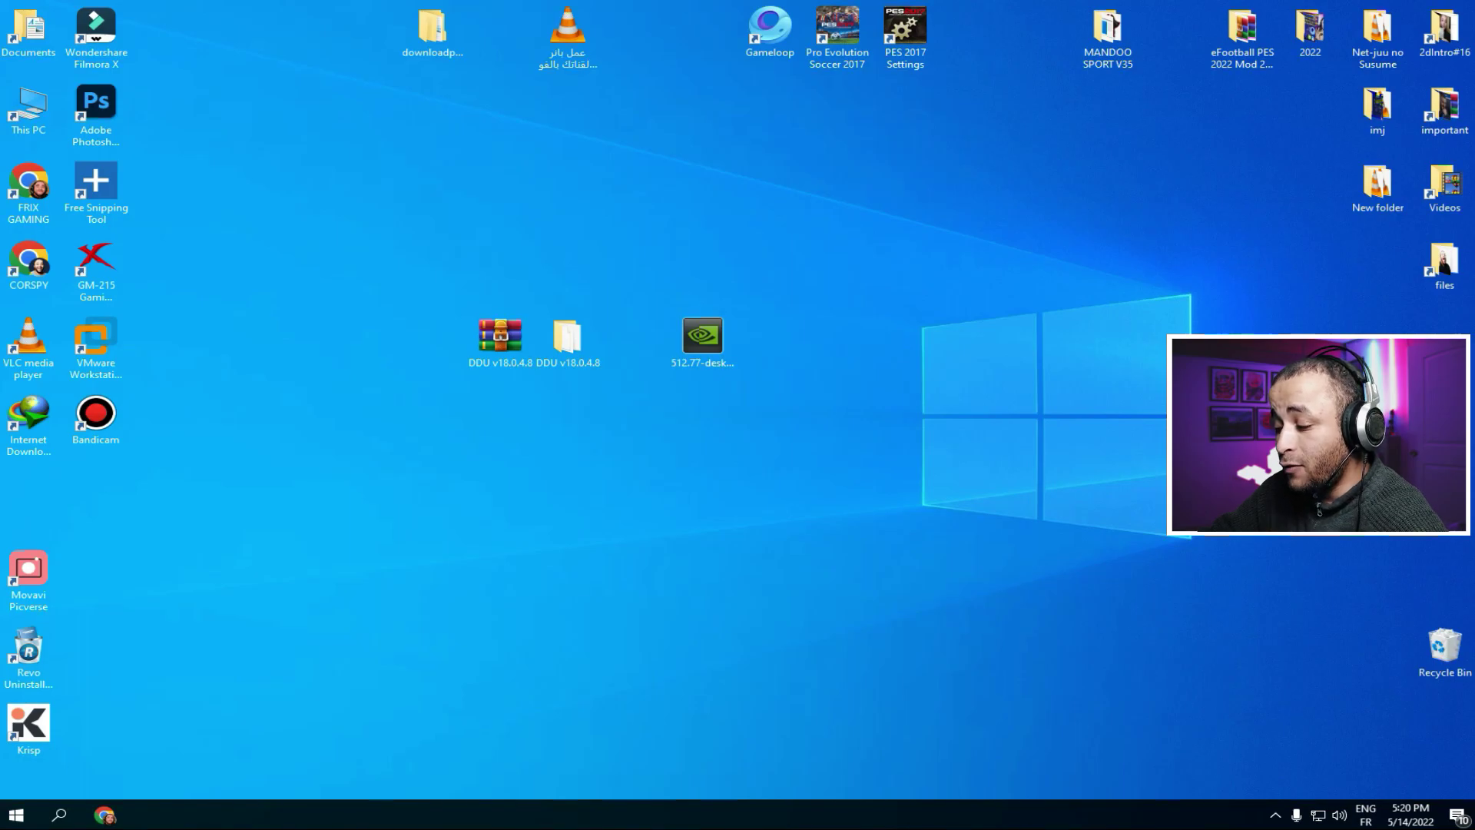
# - Run the 512.77 driver package, extract it to the default path and accept the license for NVIDIA Graphics Driver and GeForce Experience
pyautogui.rightClick(815, 354)
pyautogui.click(861, 398)
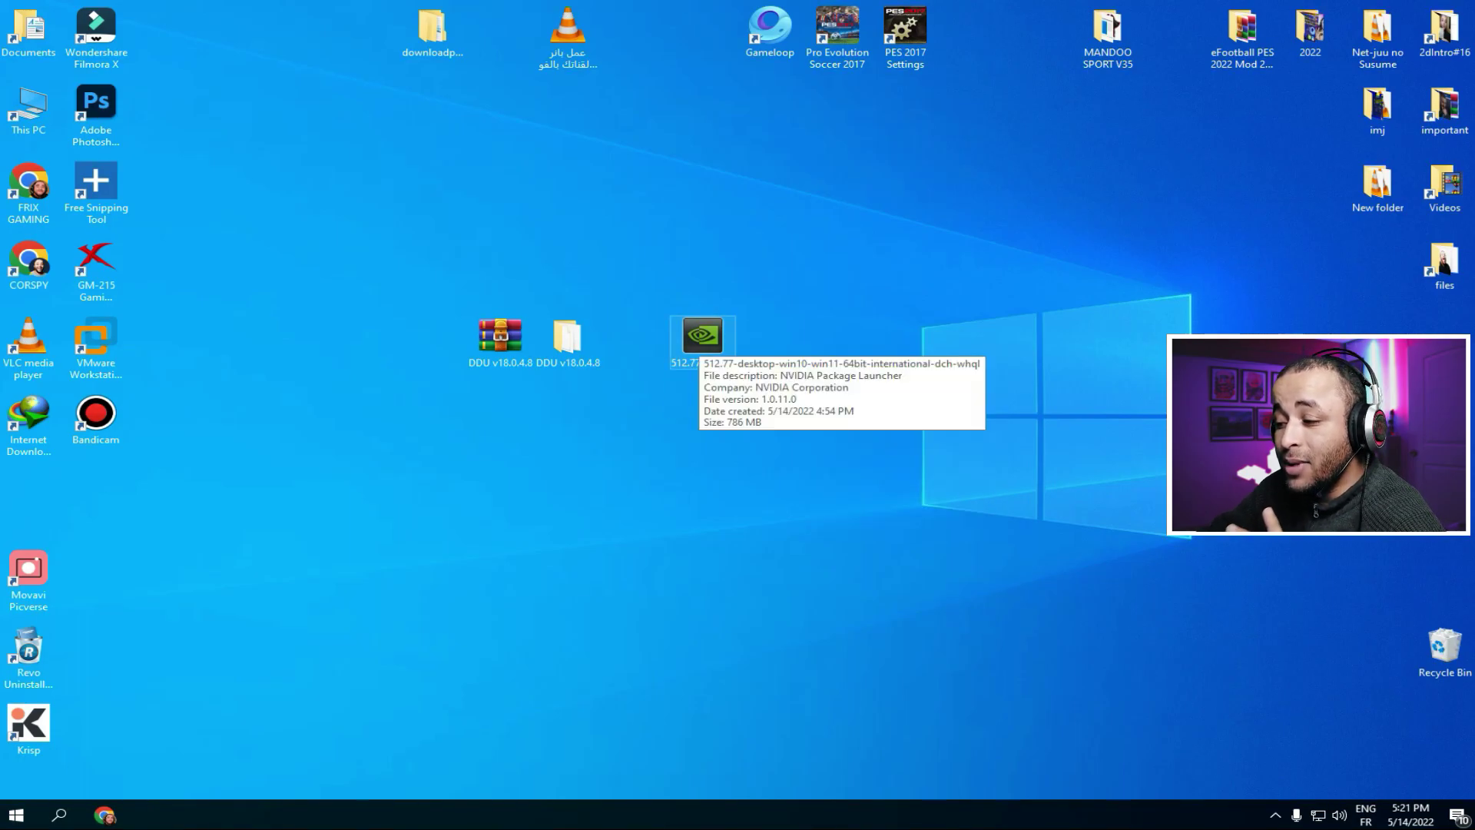
pyautogui.doubleClick(702, 336)
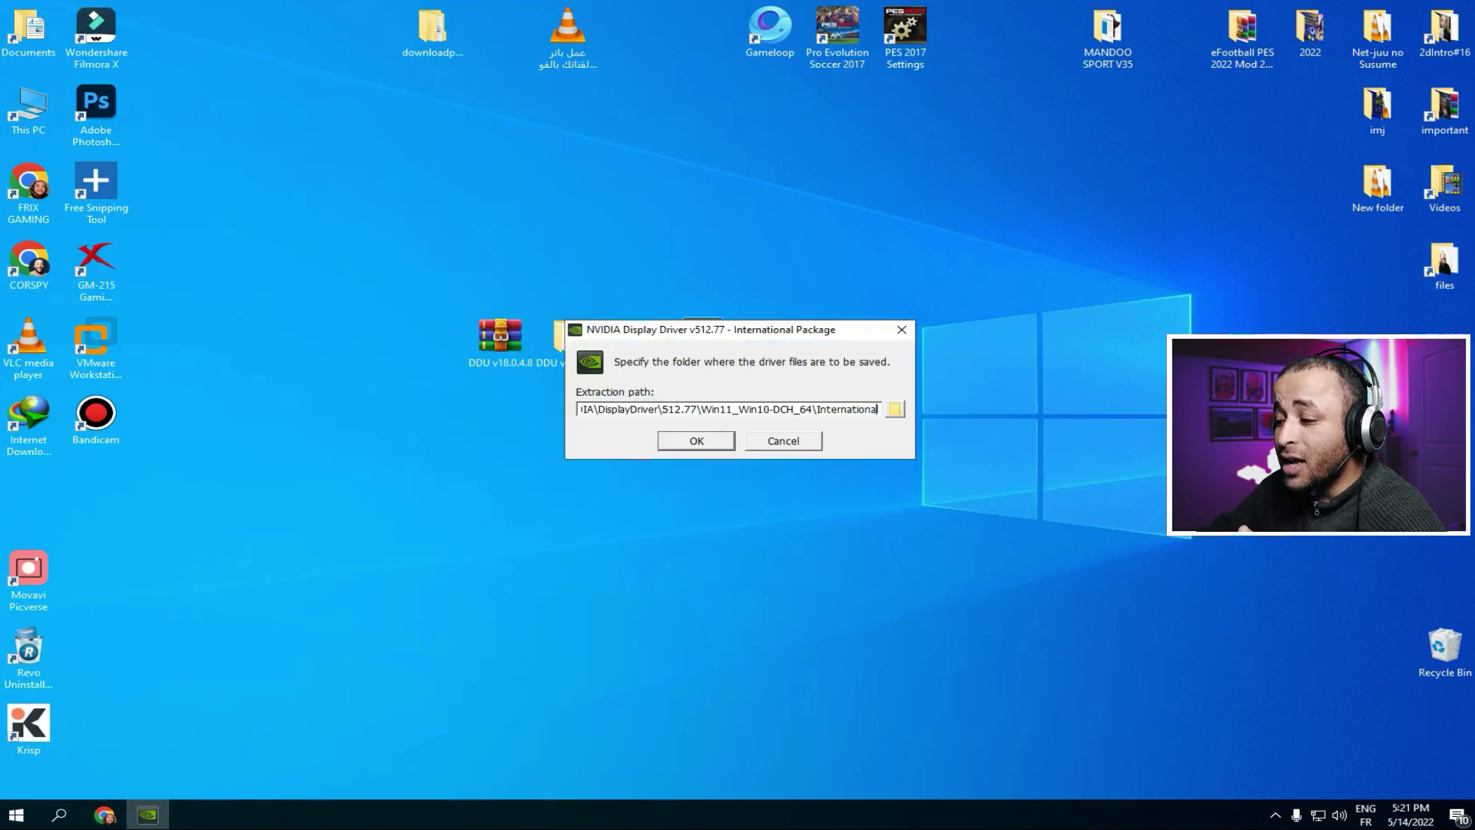
pyautogui.press('Return')
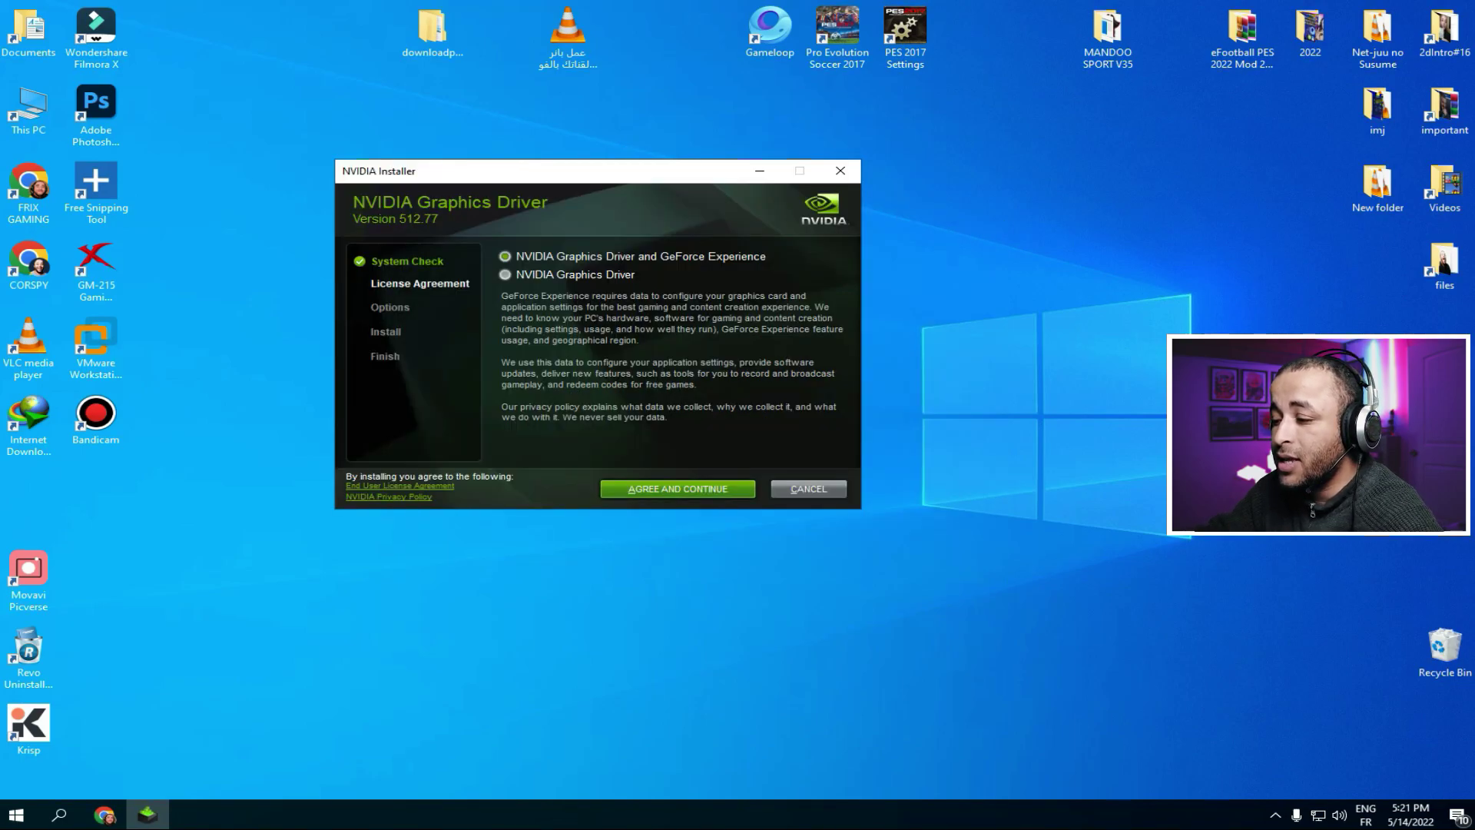
pyautogui.press('Return')
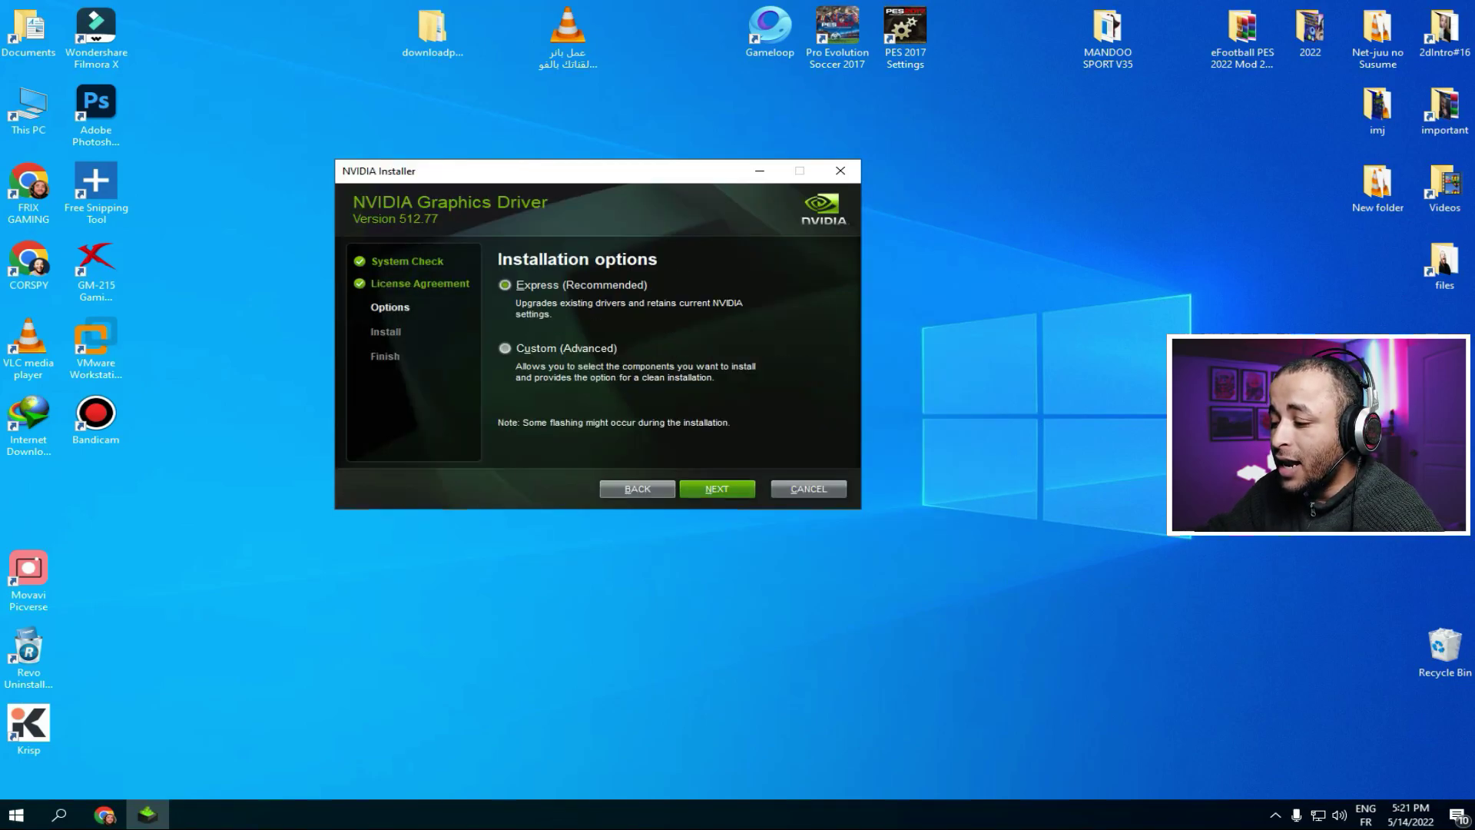
# - View the driver components and clean installation setting under Custom (Advanced), and return to the installation options
pyautogui.click(505, 348)
pyautogui.press('Return')
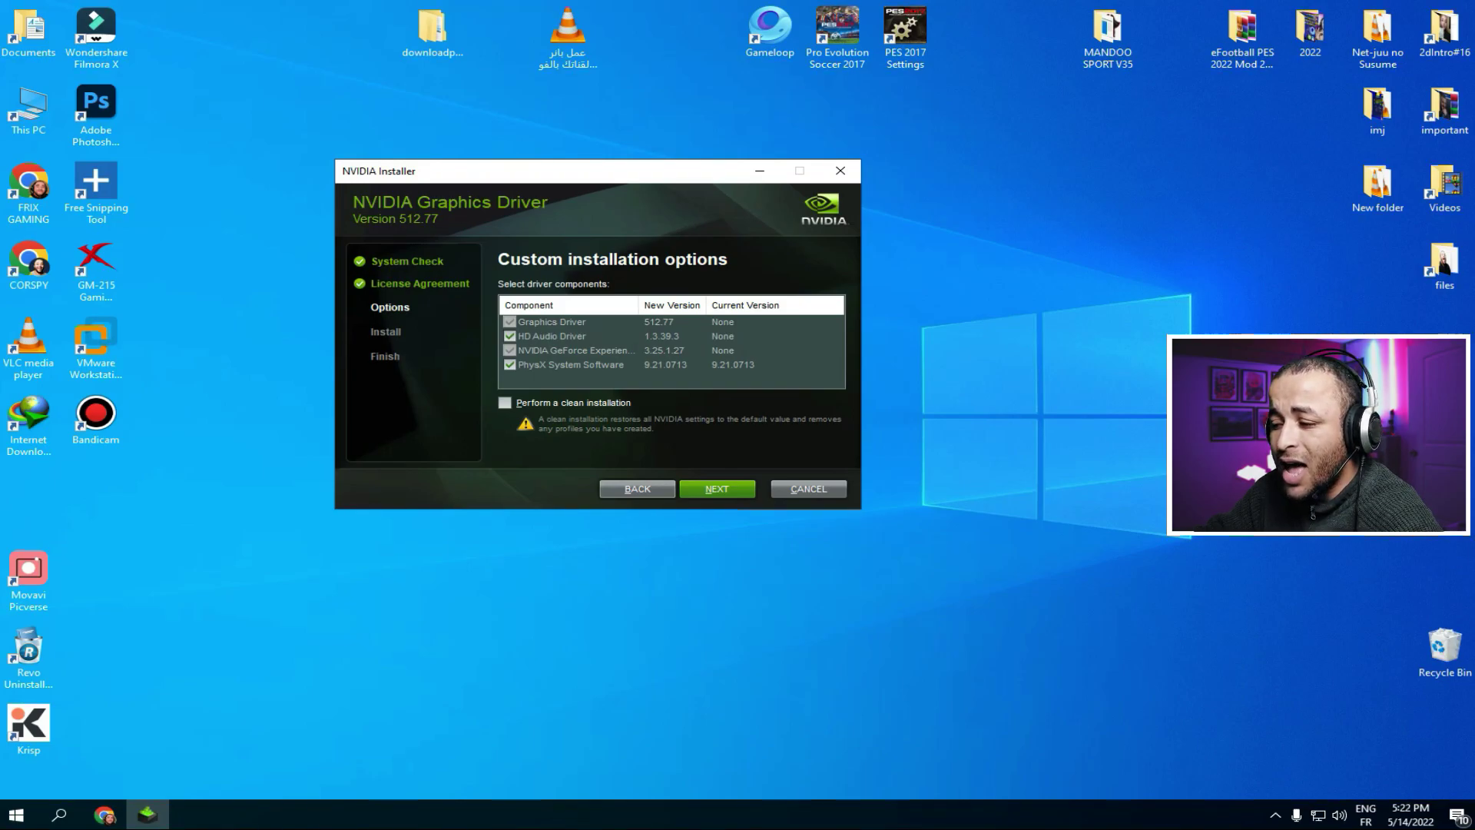
pyautogui.hotkey('alt', 'b')
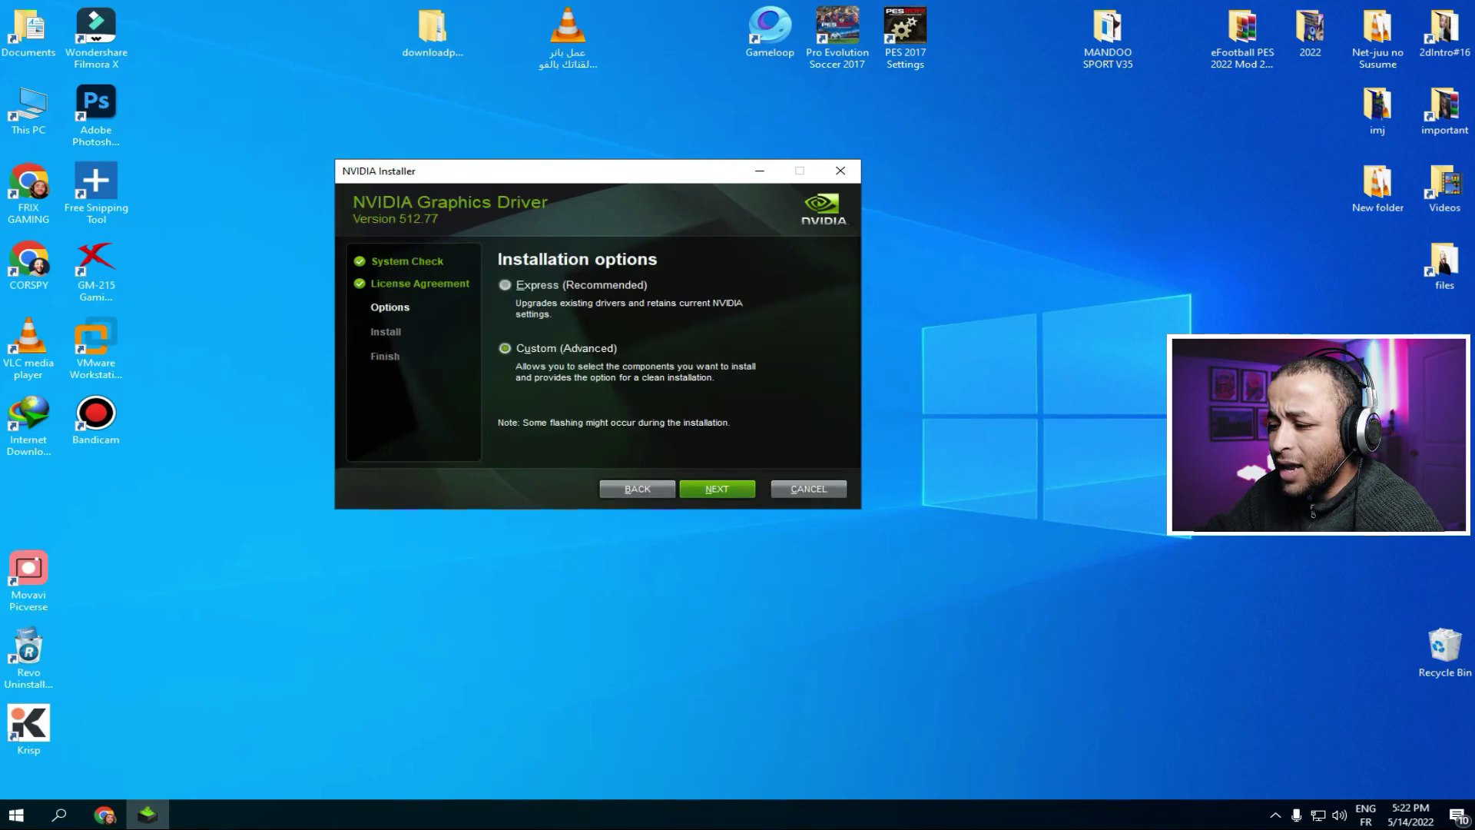
# - Install the driver with the Express (Recommended) option, and close the finished installer and the GeForce Experience window
pyautogui.hotkey('alt', 'e')
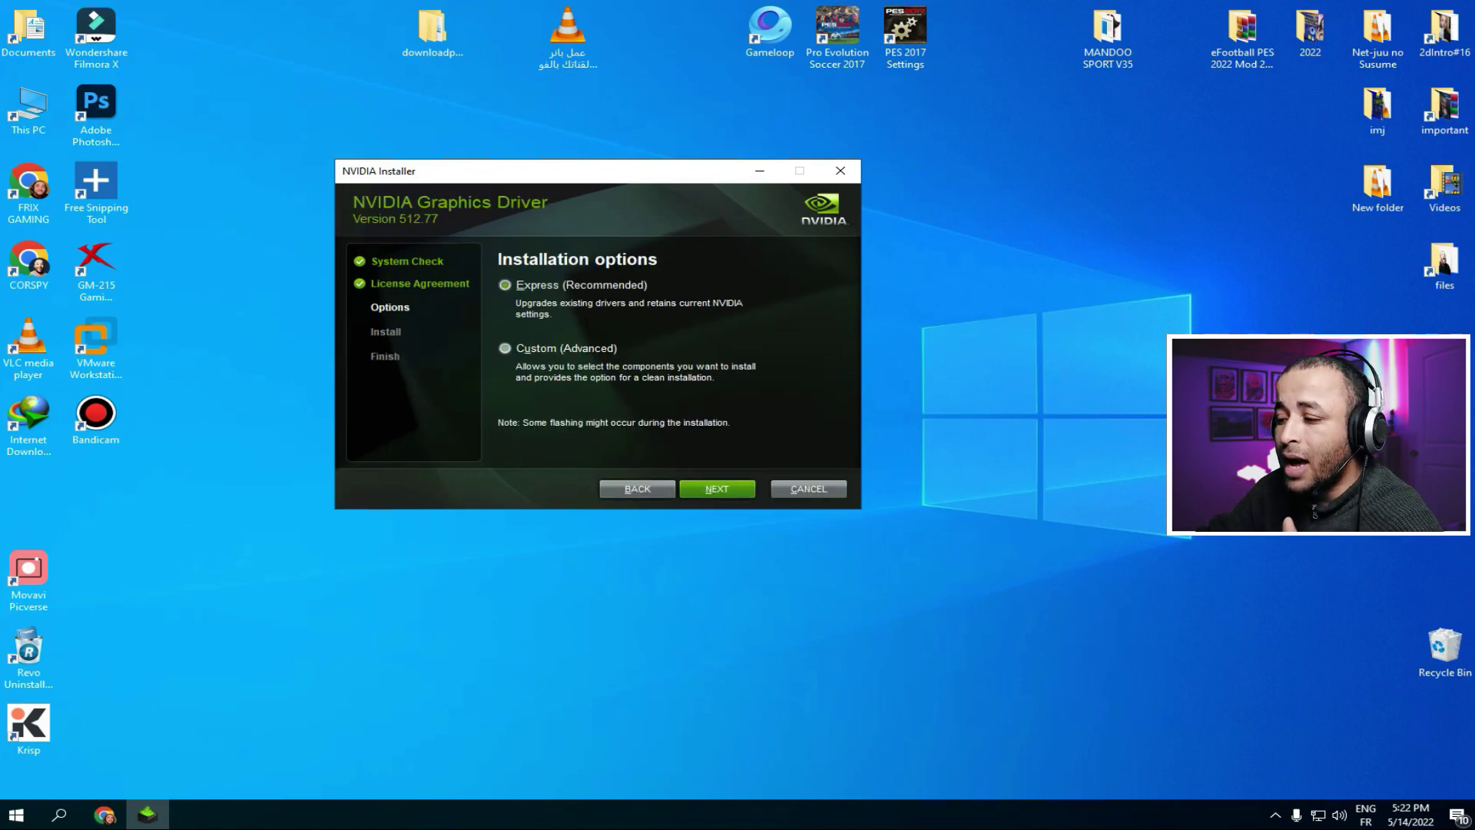
pyautogui.hotkey('alt', 'n')
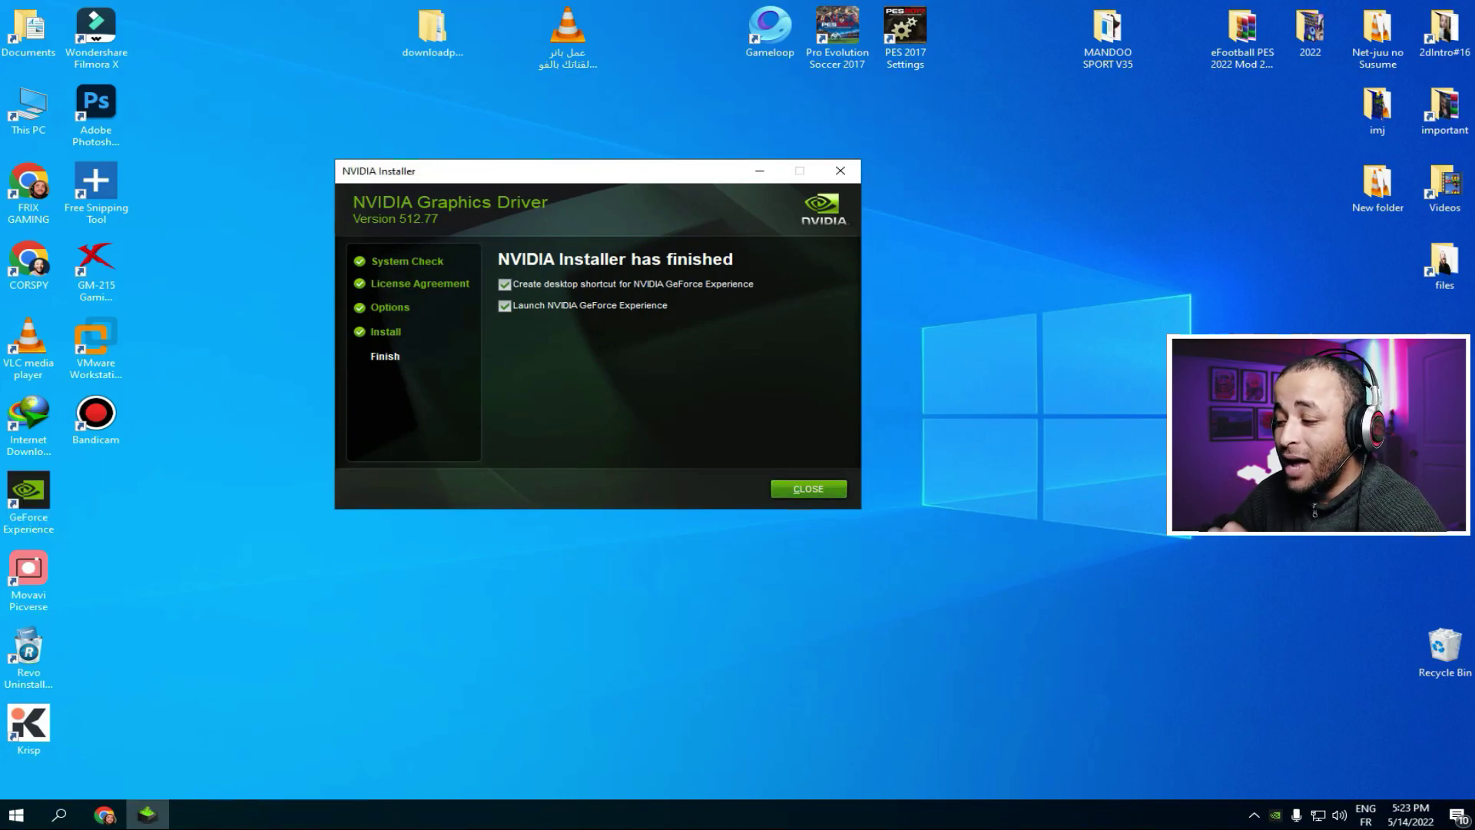
pyautogui.click(807, 488)
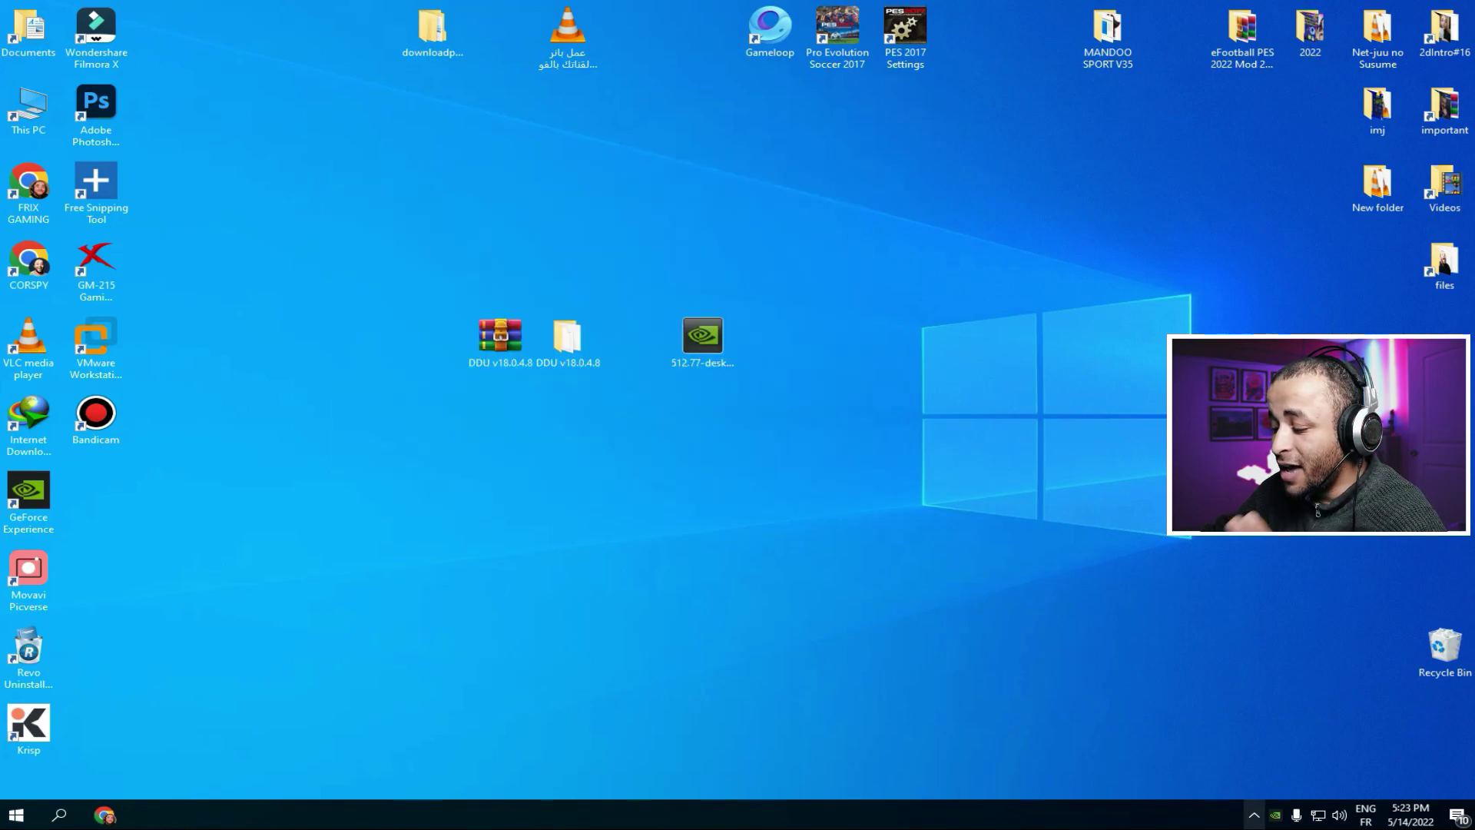
pyautogui.click(1254, 815)
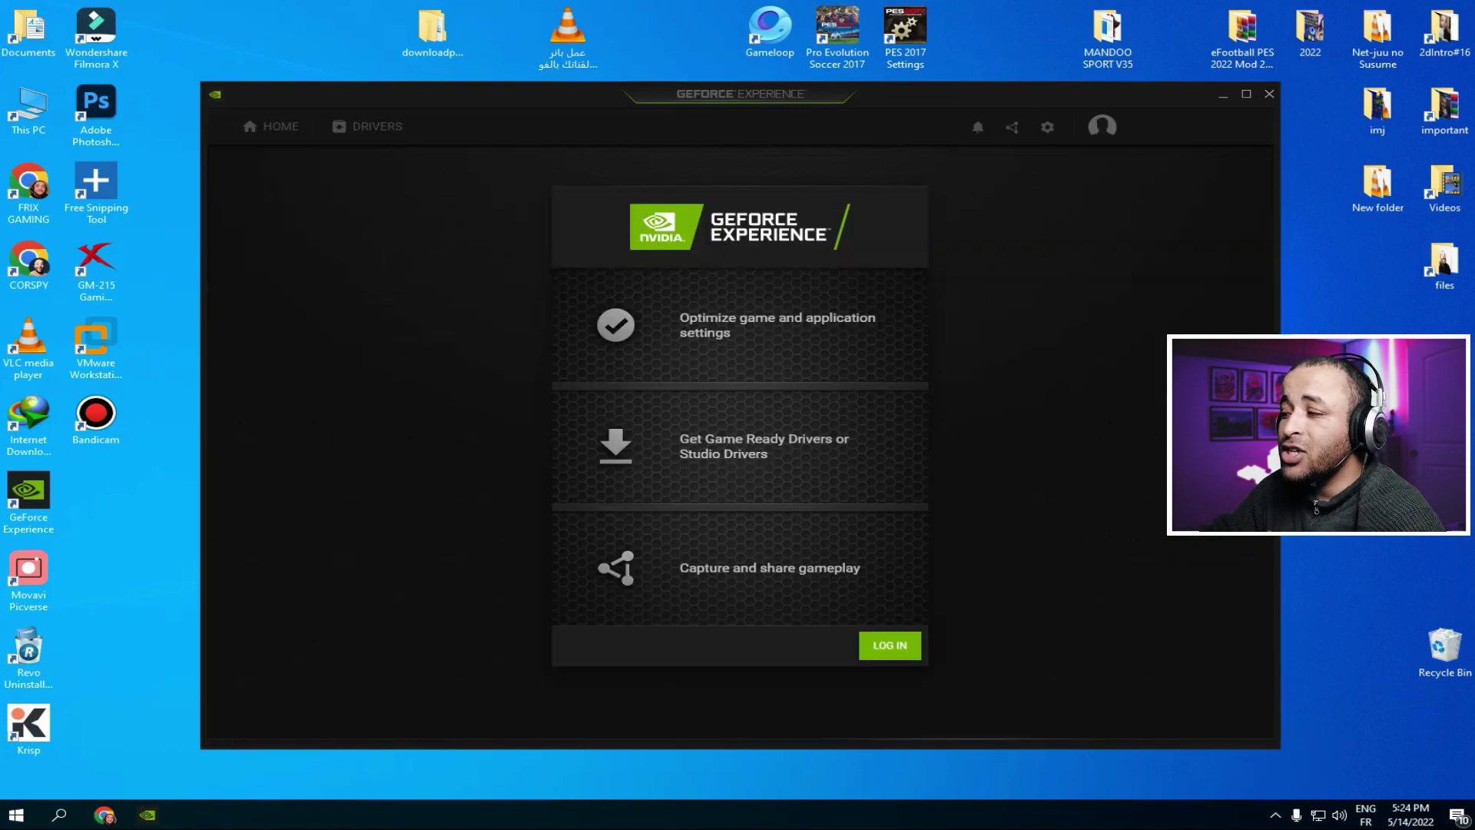
pyautogui.click(1268, 93)
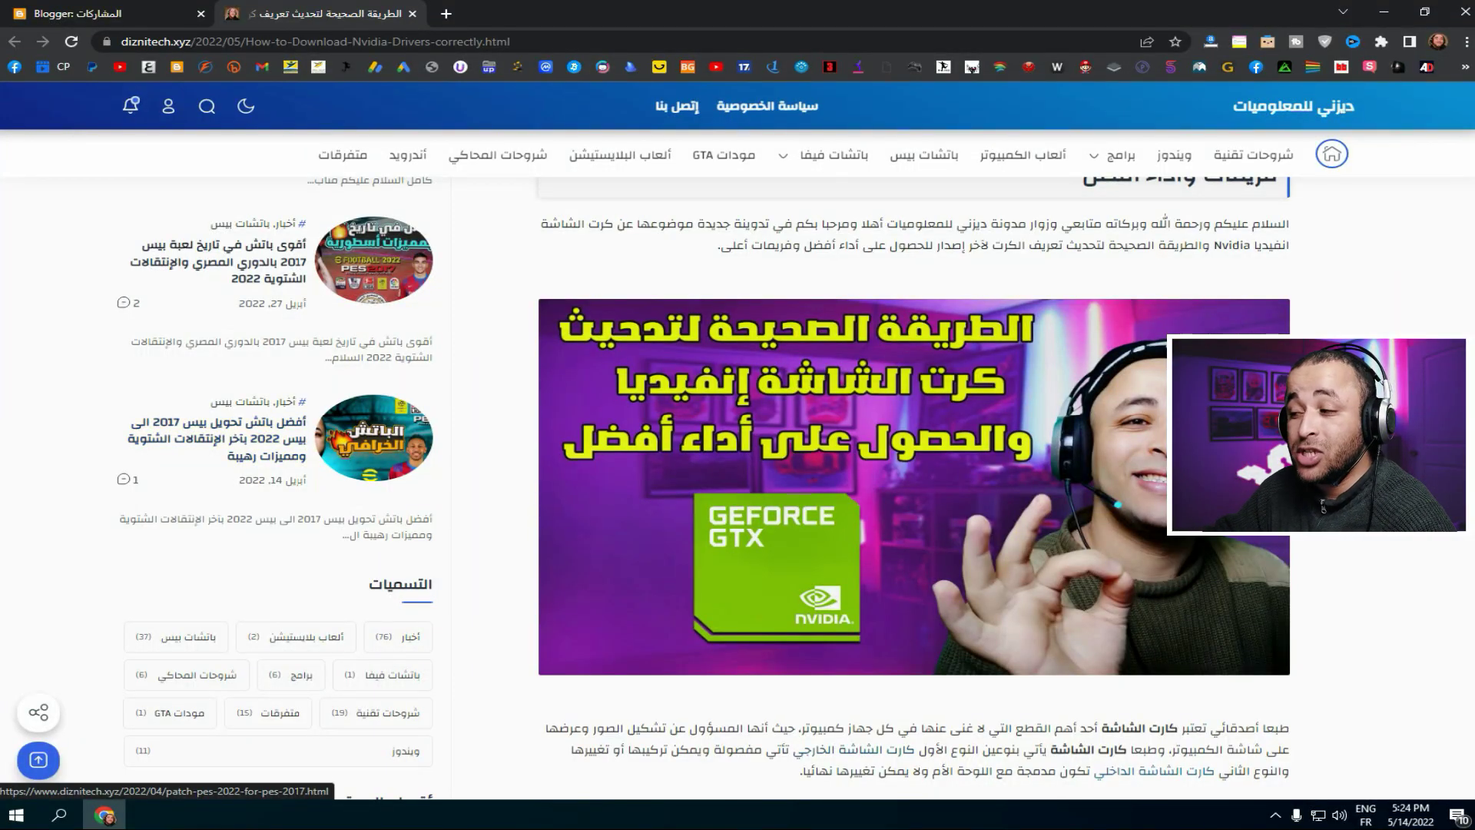
# - Switch to Chrome and look through the diznitech.xyz article on downloading Nvidia drivers down to the page footer
pyautogui.scroll(-10, 215, 438)
pyautogui.scroll(-15, 215, 437)
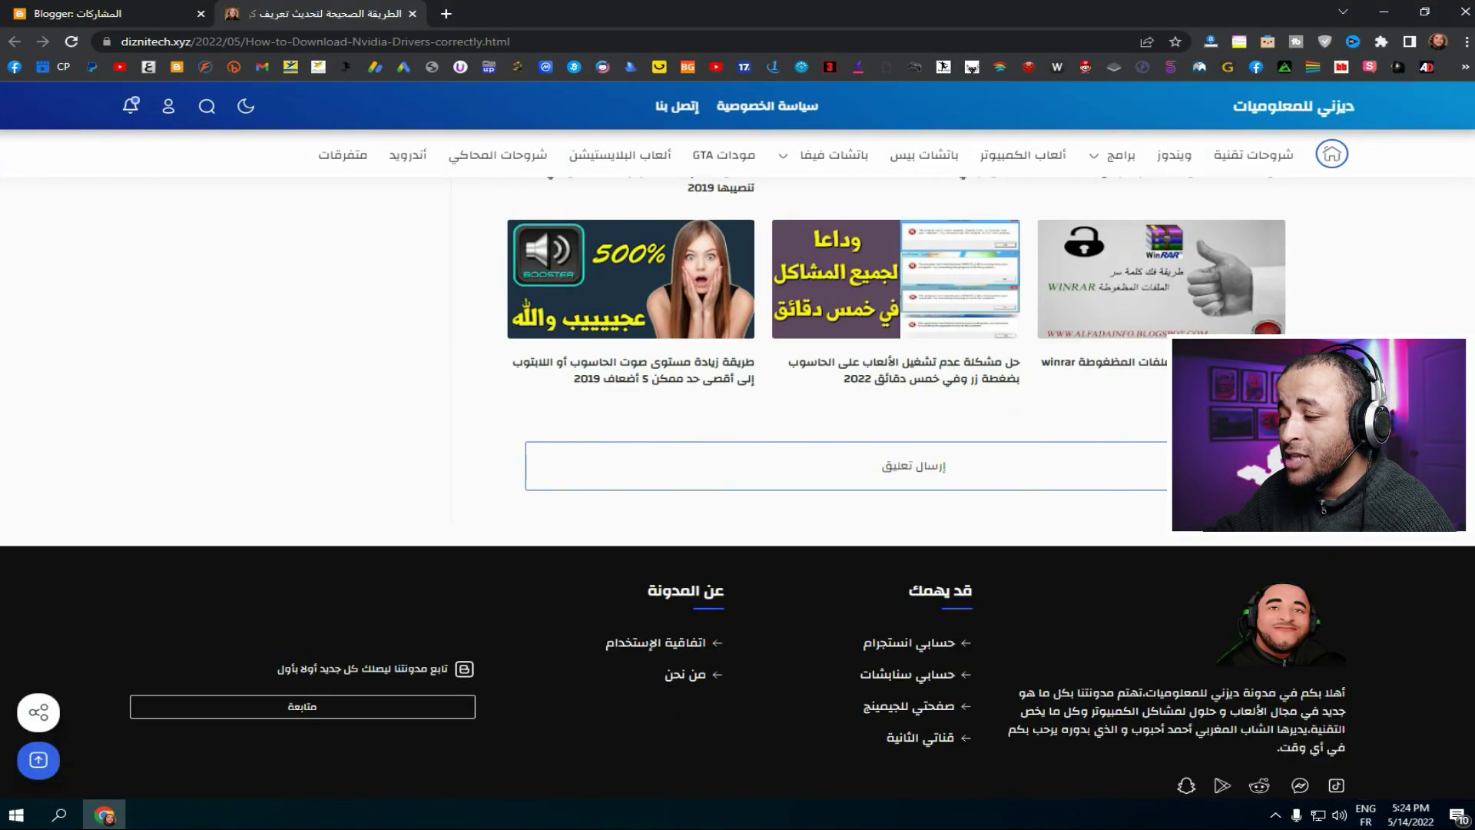